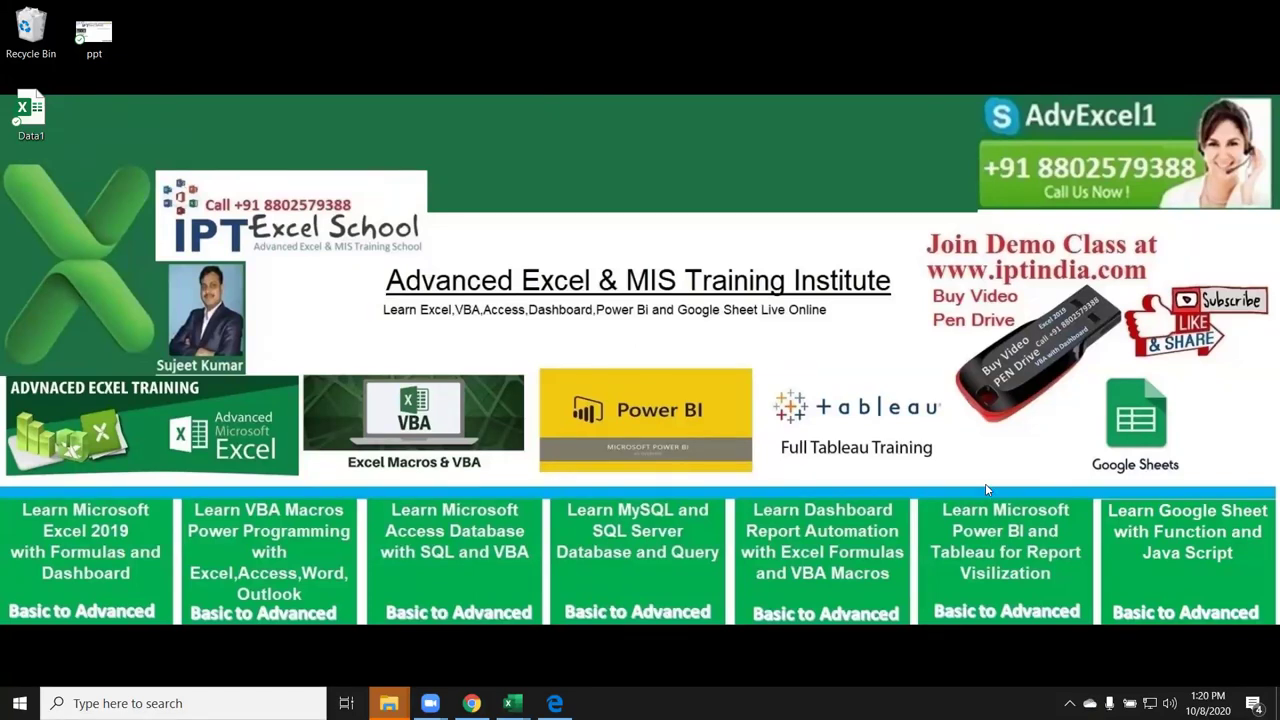
Step: Bring the Data workbook window to the front, showing Sheet1's sales table
{"action": "mouse_move", "coordinate": [512, 703]}
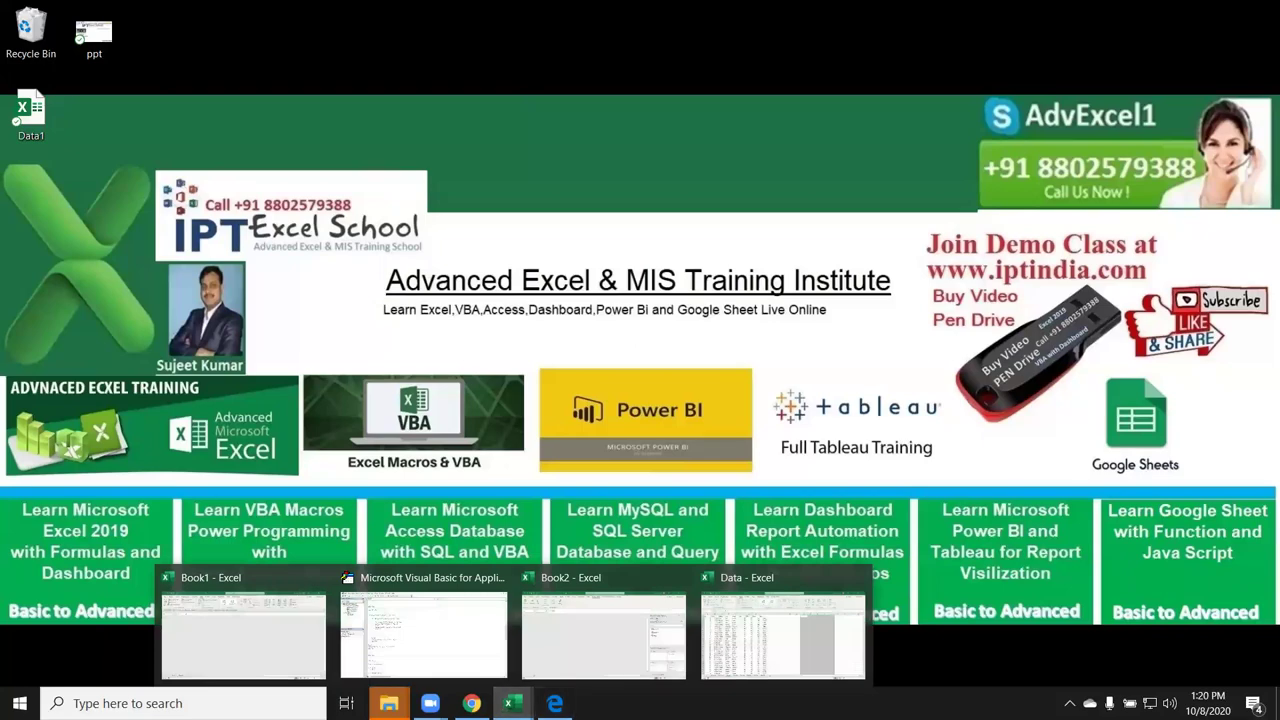
{"action": "left_click", "coordinate": [745, 672]}
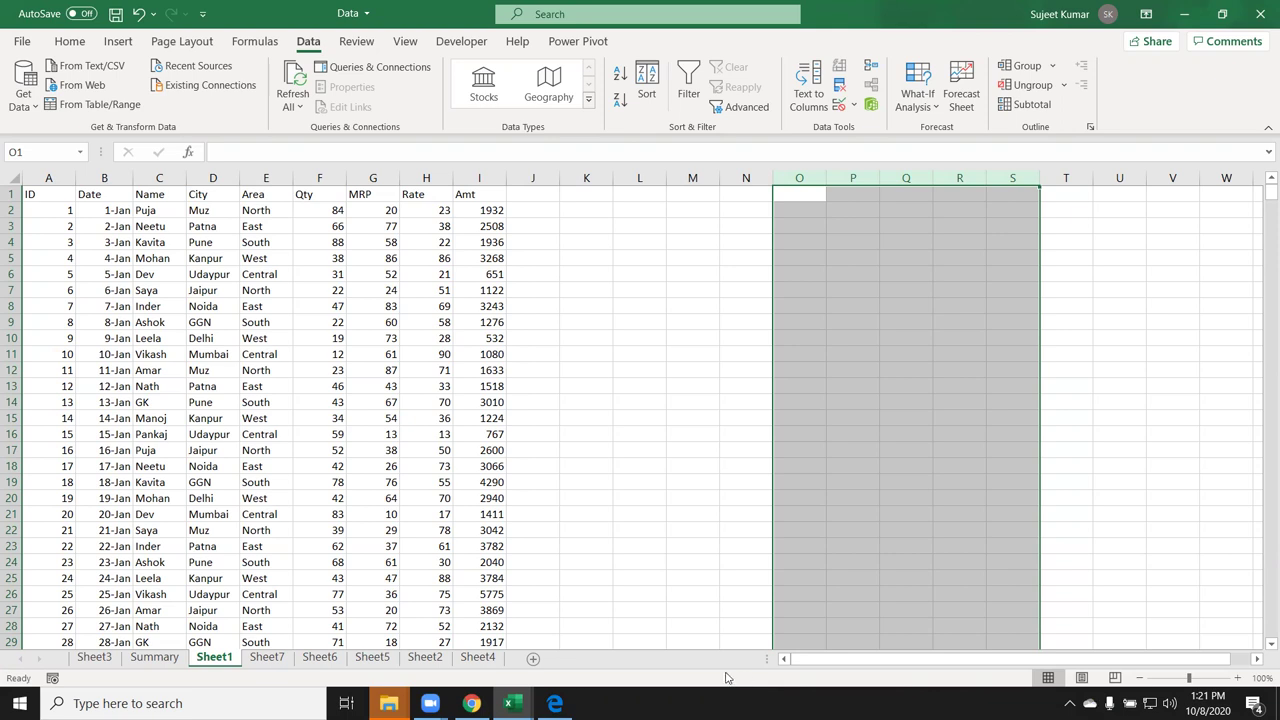
Step: Try a yellow fill and the value 485 in G10, then undo back to 73
{"action": "left_click", "coordinate": [266, 210]}
{"action": "left_click", "coordinate": [368, 338]}
{"action": "left_click", "coordinate": [74, 42]}
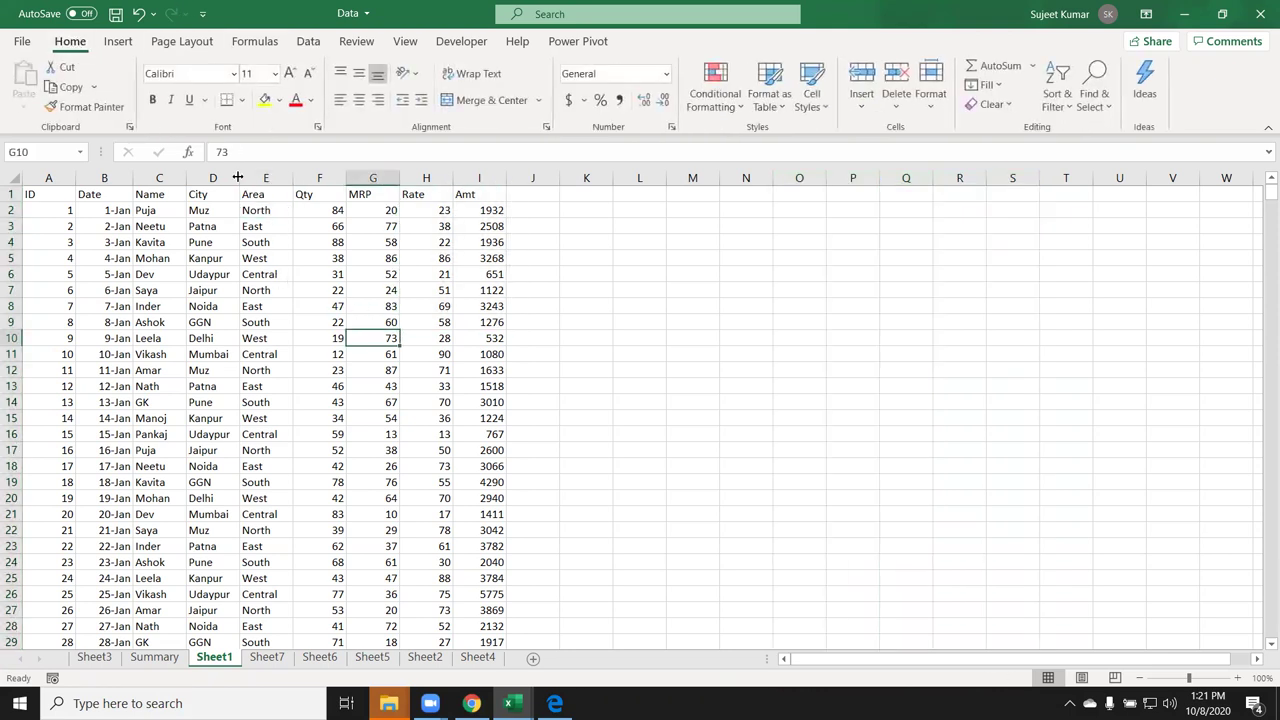
{"action": "left_click", "coordinate": [266, 101]}
{"action": "type", "text": "485"}
{"action": "key", "text": "Return"}
{"action": "key", "text": "Up"}
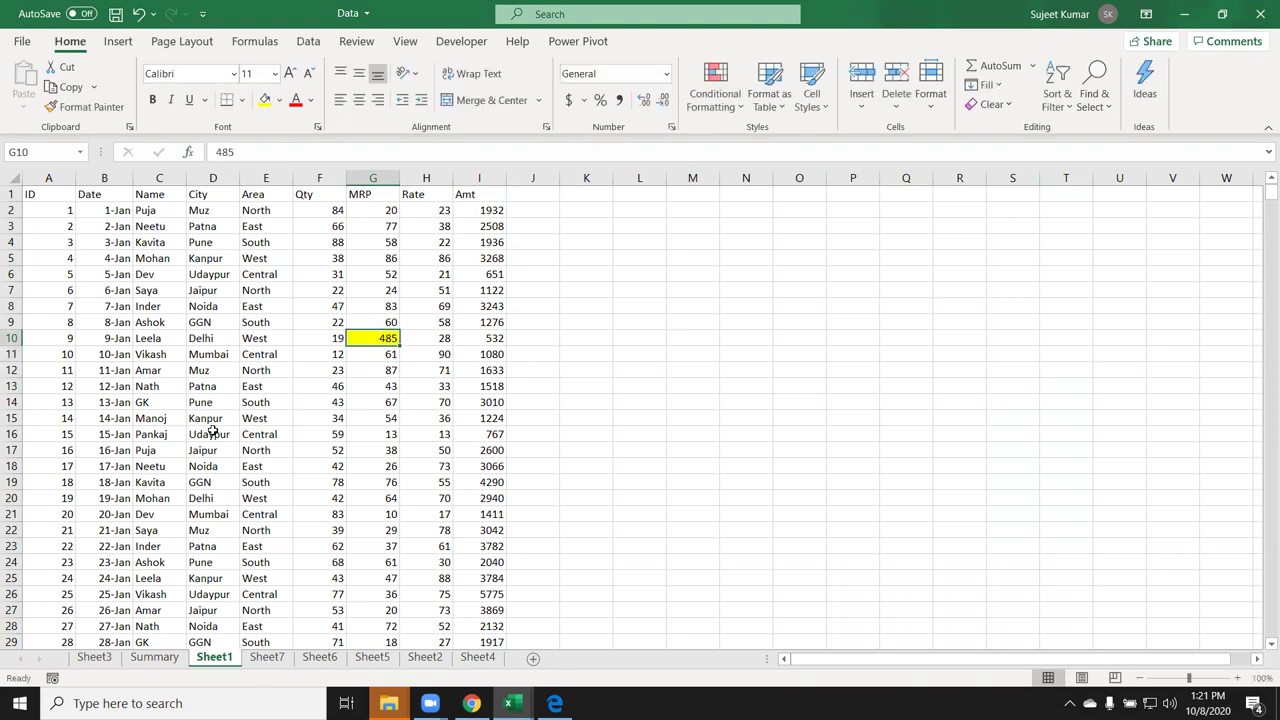
{"action": "key", "text": "ctrl+z"}
Step: Select the entire MRP column G
{"action": "left_click", "coordinate": [392, 244]}
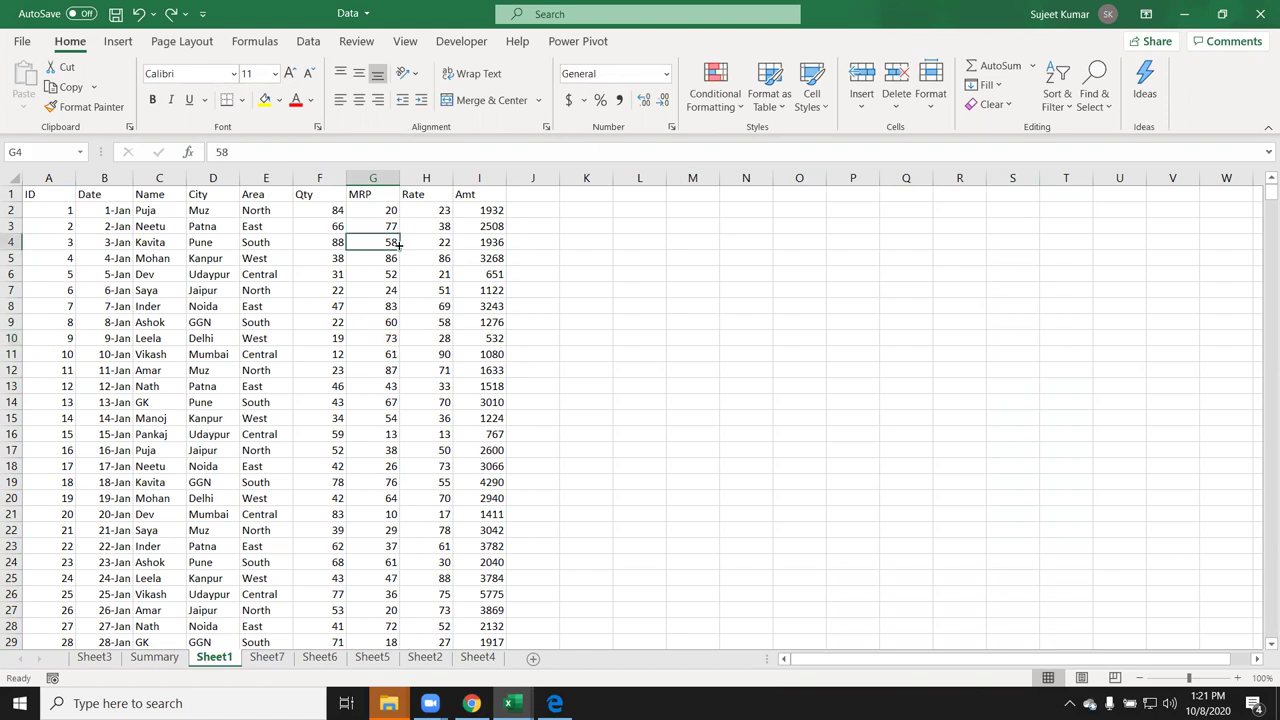
{"action": "left_click", "coordinate": [384, 229]}
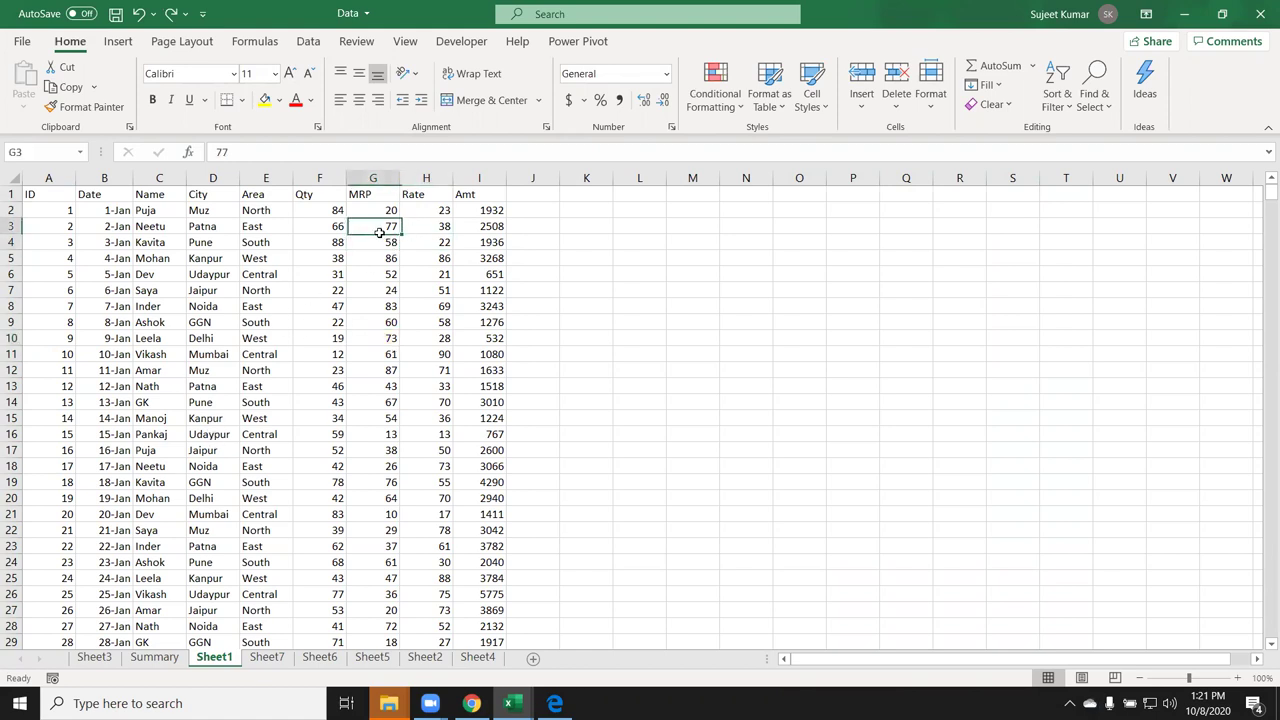
{"action": "left_click", "coordinate": [386, 179]}
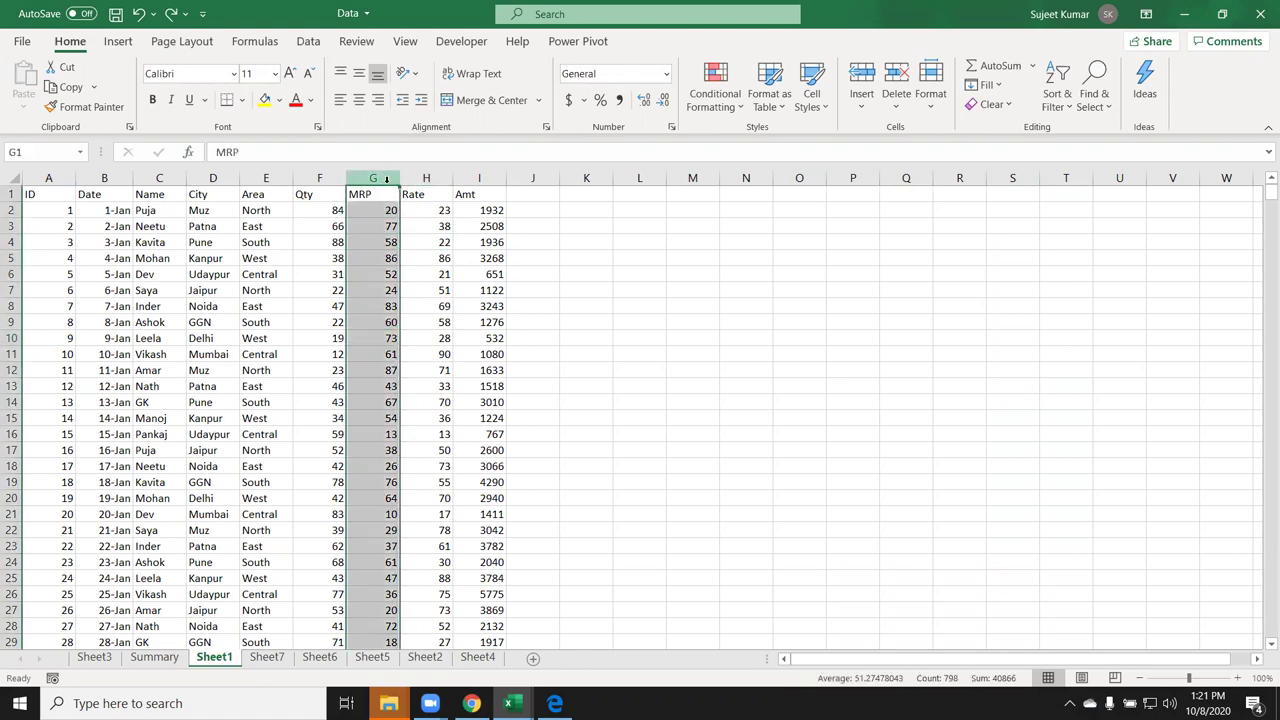
Step: Show the Conditional Formatting Highlight Cells Rules list for column G
{"action": "left_click", "coordinate": [716, 100]}
{"action": "mouse_move", "coordinate": [755, 247]}
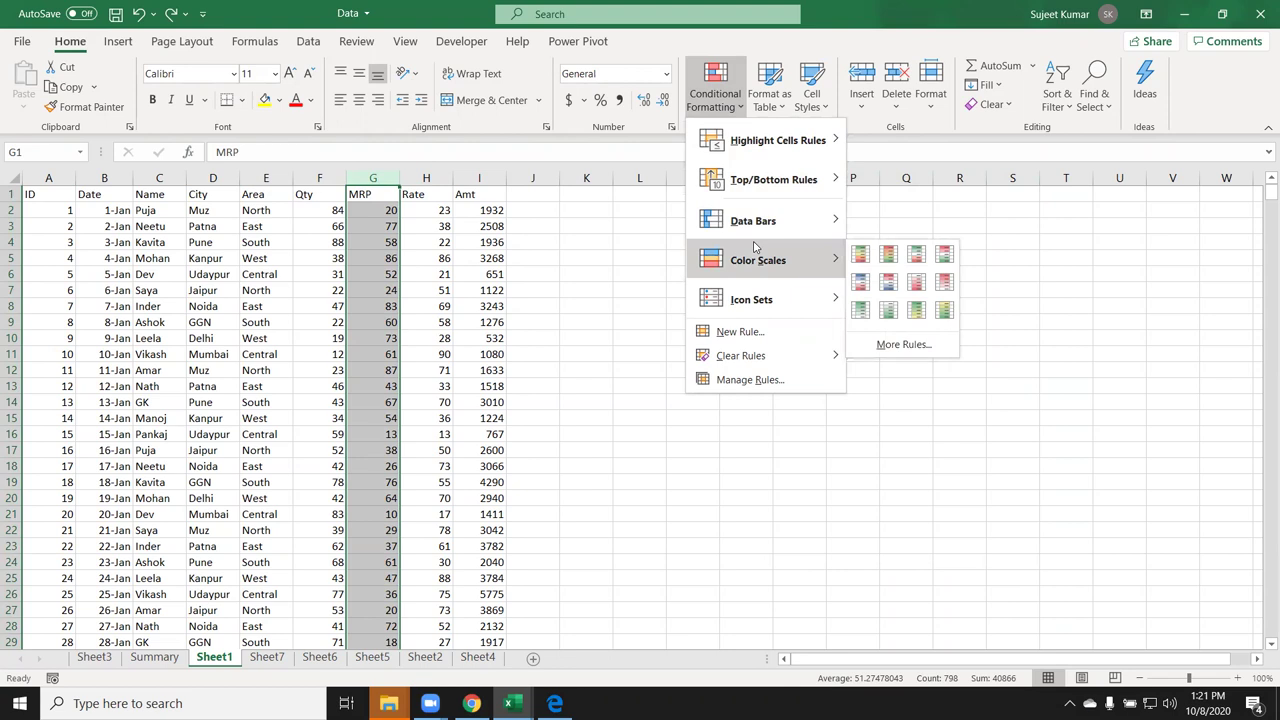
{"action": "mouse_move", "coordinate": [797, 157]}
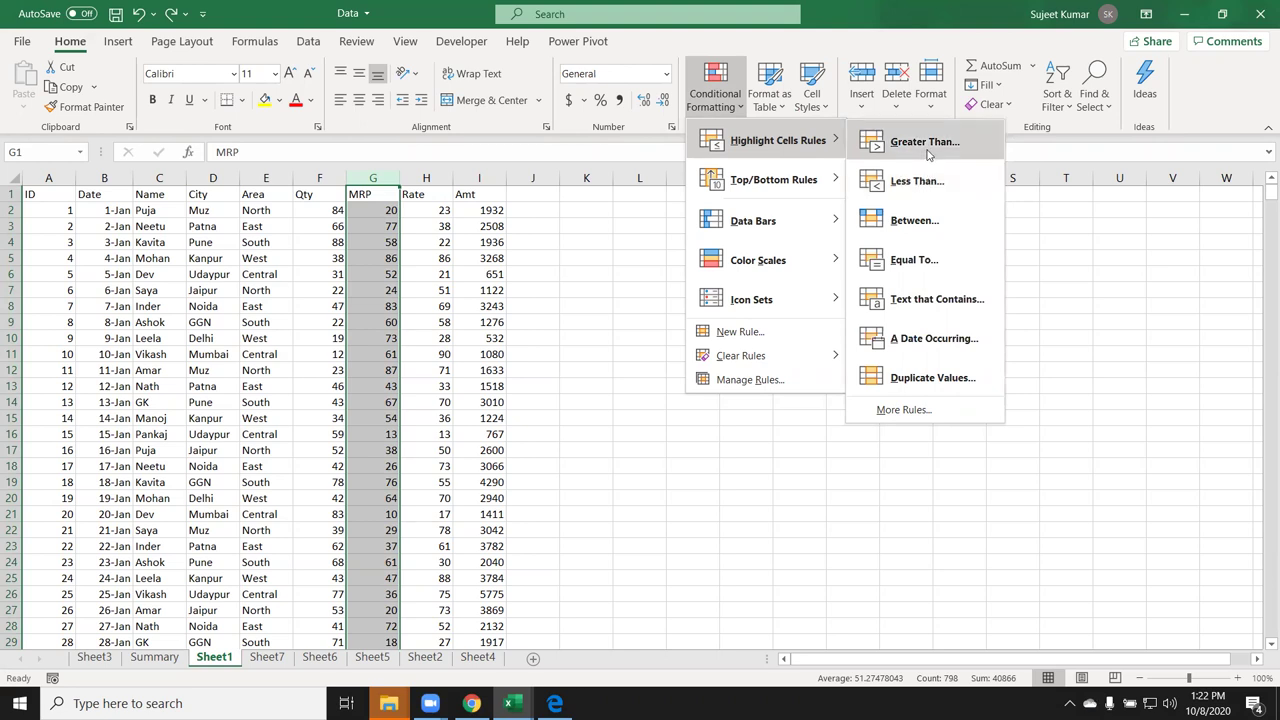
Step: Start a Greater Than rule and set its threshold to 50
{"action": "left_click", "coordinate": [925, 142]}
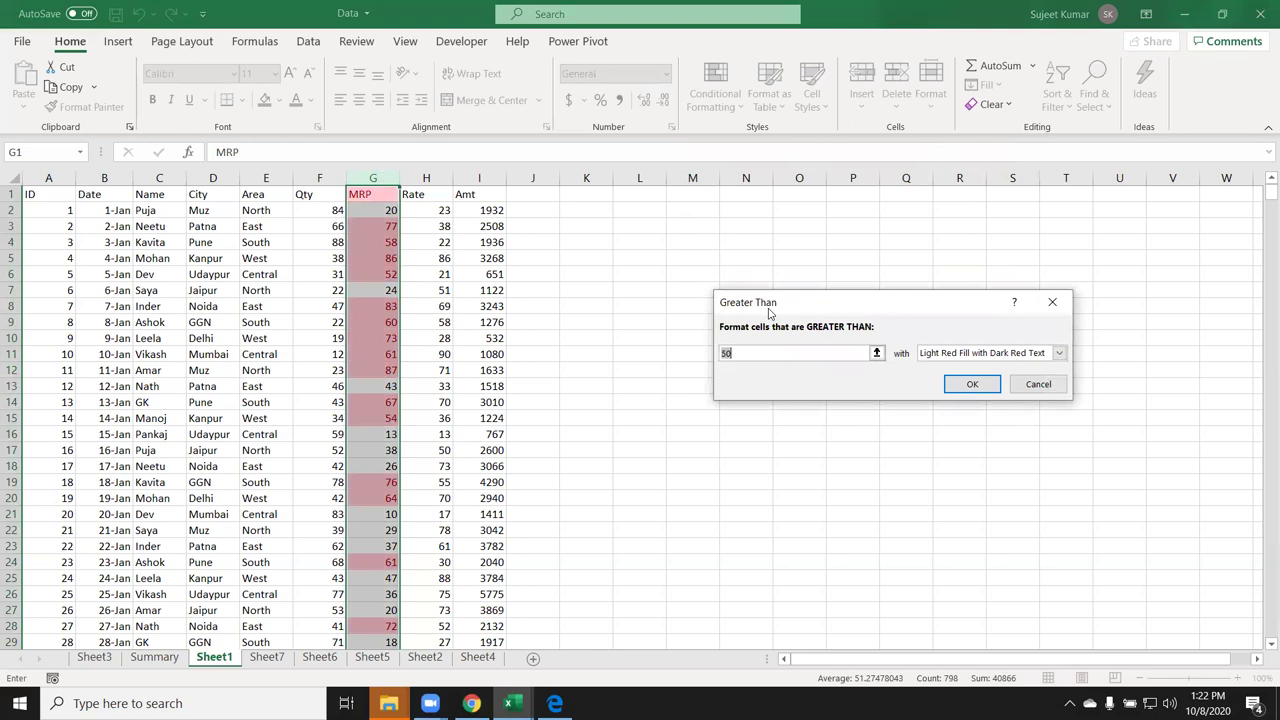
{"action": "left_click_drag", "start_coordinate": [768, 308], "coordinate": [645, 211]}
{"action": "left_click", "coordinate": [611, 257]}
{"action": "key", "text": "BackSpace"}
{"action": "key", "text": "BackSpace"}
{"action": "type", "text": "9"}
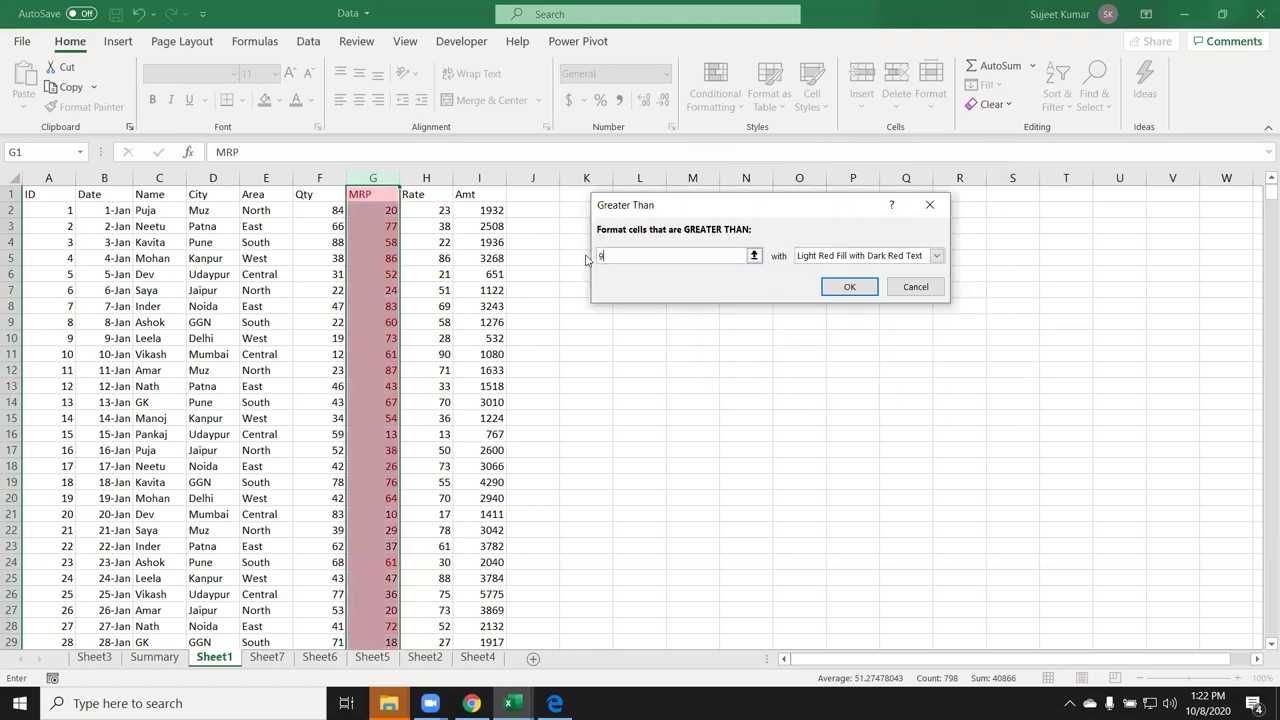
{"action": "type", "text": "0"}
{"action": "key", "text": "BackSpace"}
{"action": "key", "text": "BackSpace"}
{"action": "type", "text": "50"}
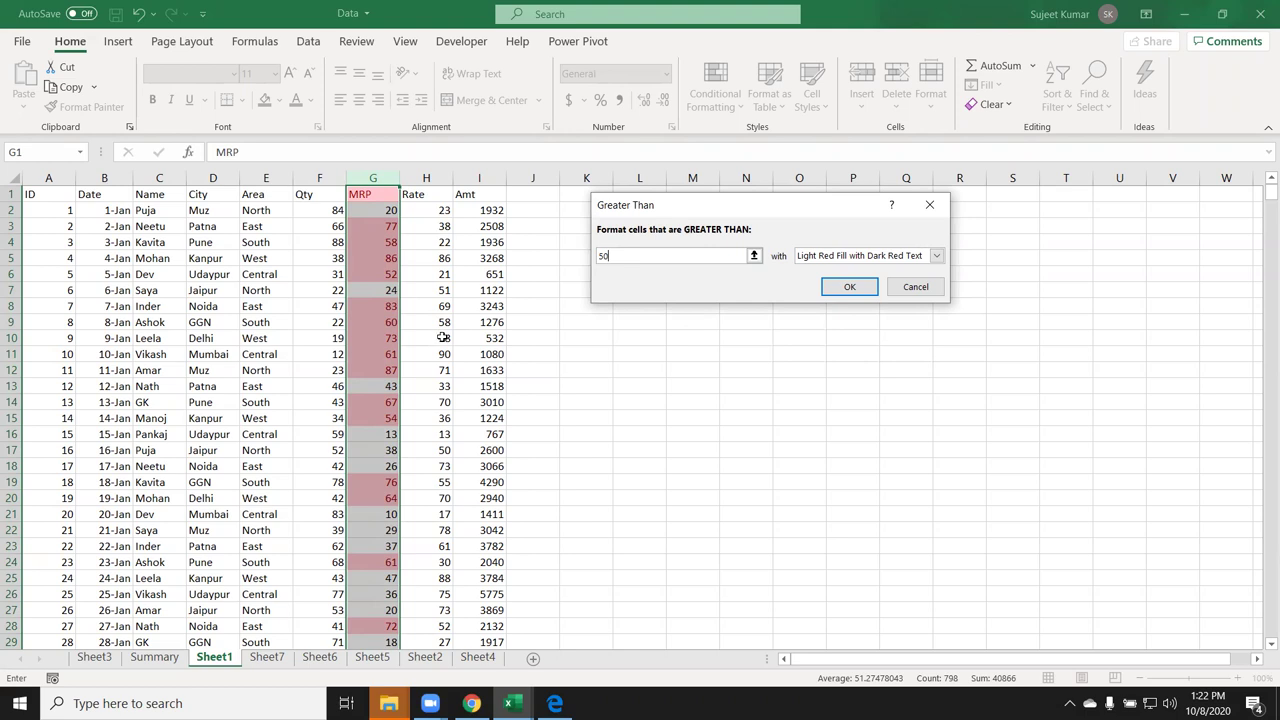
Step: Try the yellow, green and light red presets, settling on Red Text
{"action": "left_click", "coordinate": [822, 256]}
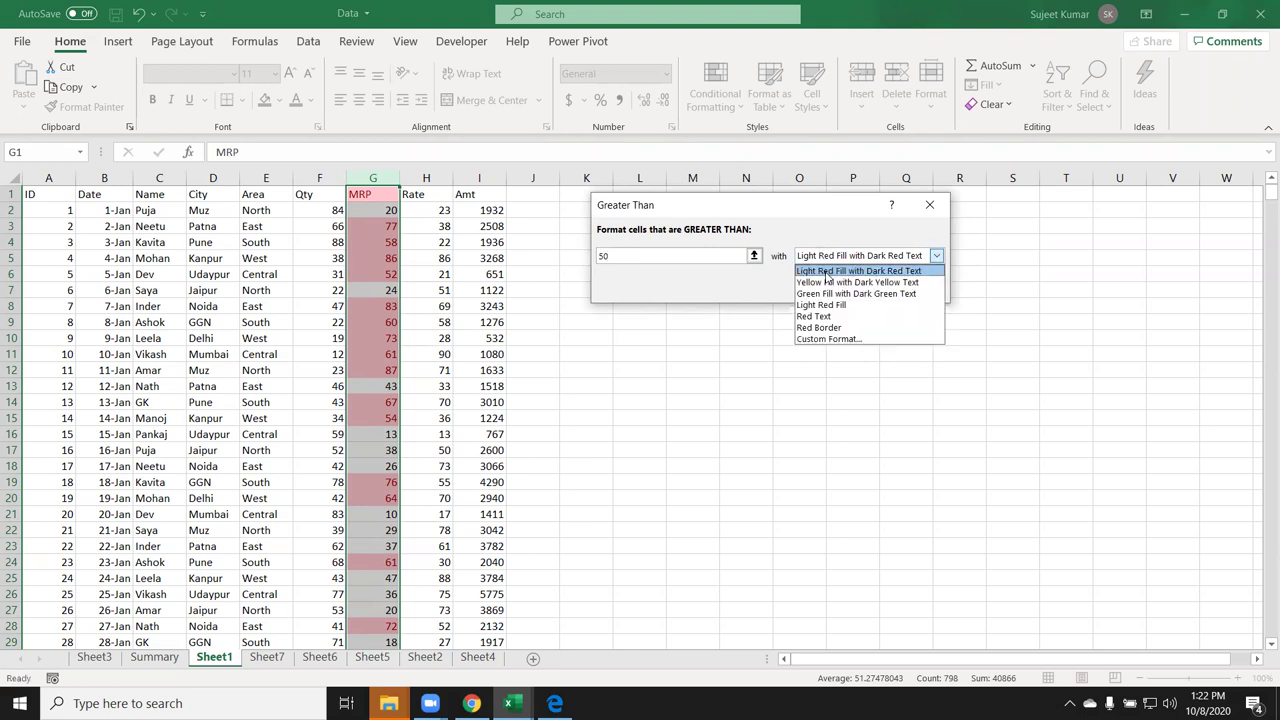
{"action": "left_click", "coordinate": [827, 282]}
{"action": "left_click", "coordinate": [828, 258]}
{"action": "left_click", "coordinate": [825, 293]}
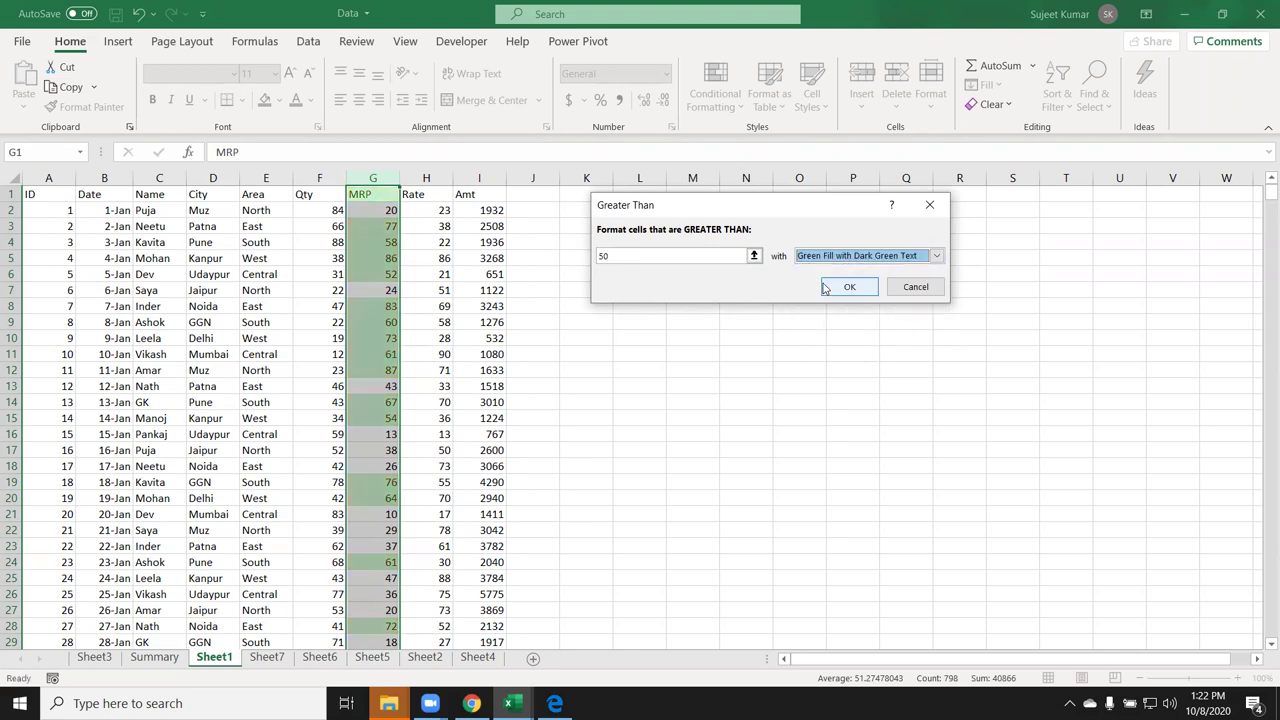
{"action": "left_click", "coordinate": [827, 260]}
{"action": "left_click", "coordinate": [828, 289]}
{"action": "left_click", "coordinate": [829, 258]}
{"action": "left_click", "coordinate": [825, 304]}
{"action": "left_click", "coordinate": [828, 258]}
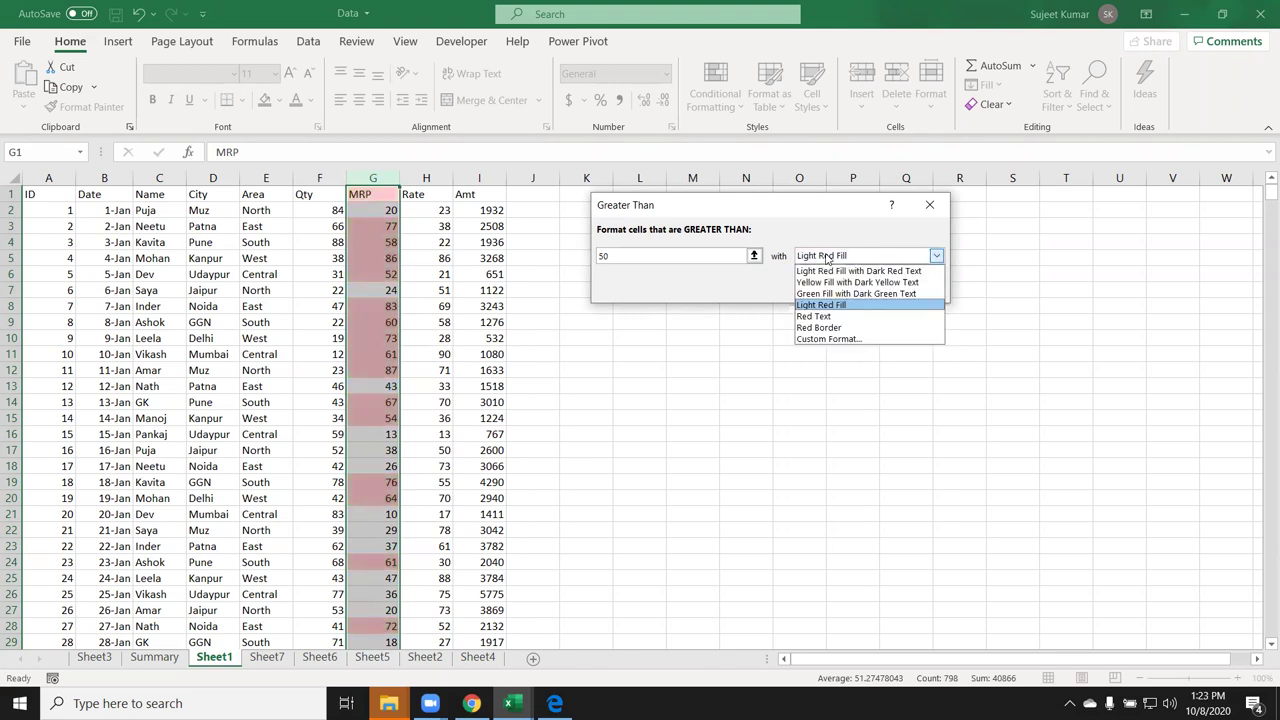
{"action": "left_click", "coordinate": [826, 316]}
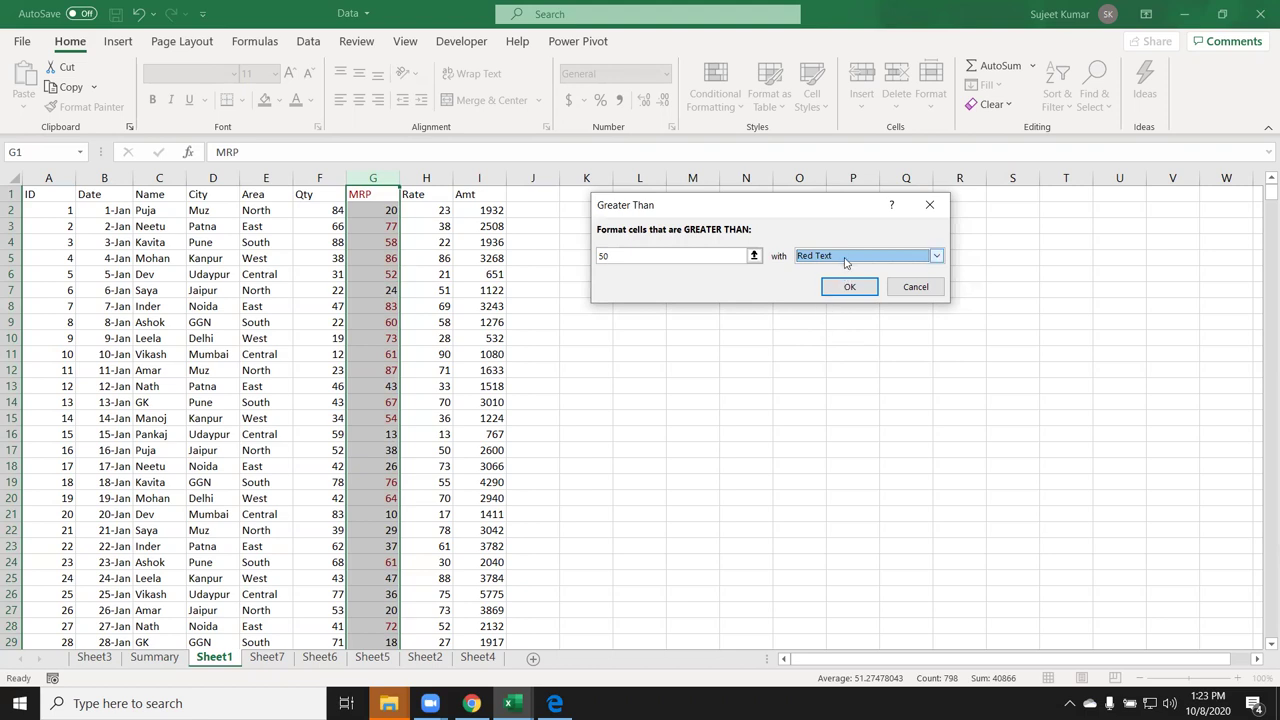
{"action": "left_click", "coordinate": [845, 256]}
Step: Give the Greater Than 50 rule a custom light green background fill
{"action": "left_click", "coordinate": [858, 339]}
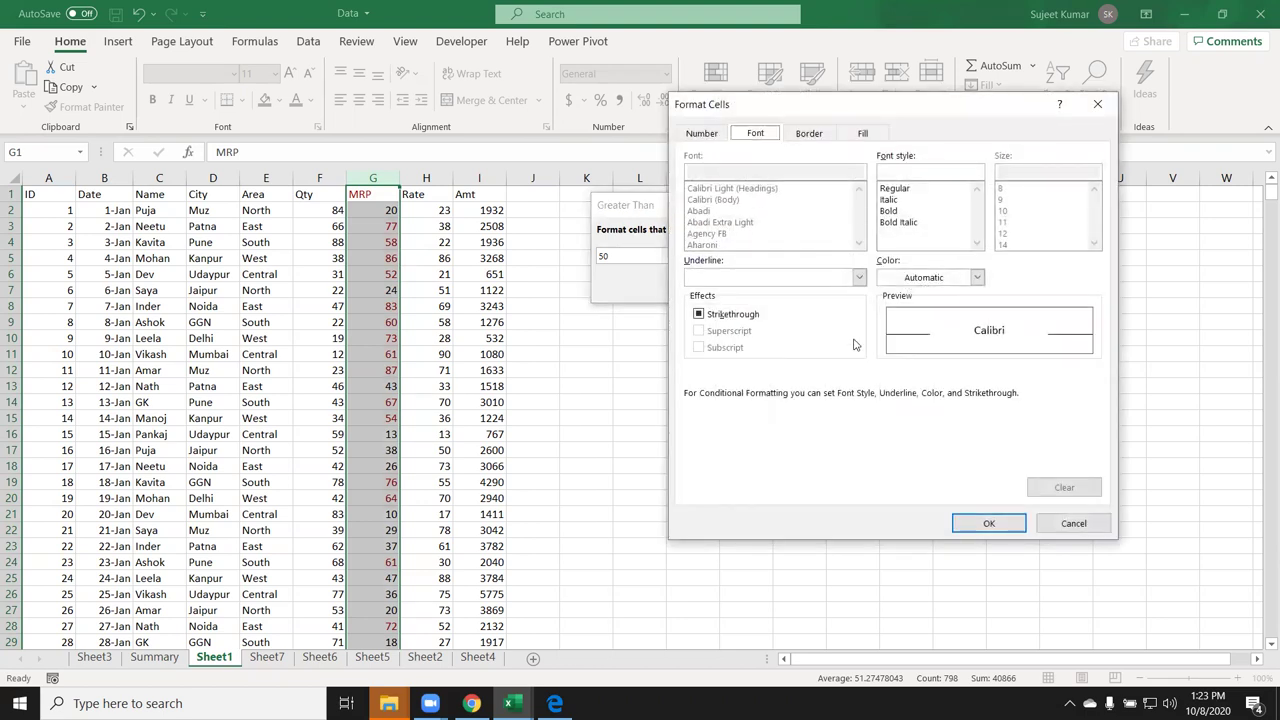
{"action": "left_click", "coordinate": [860, 137]}
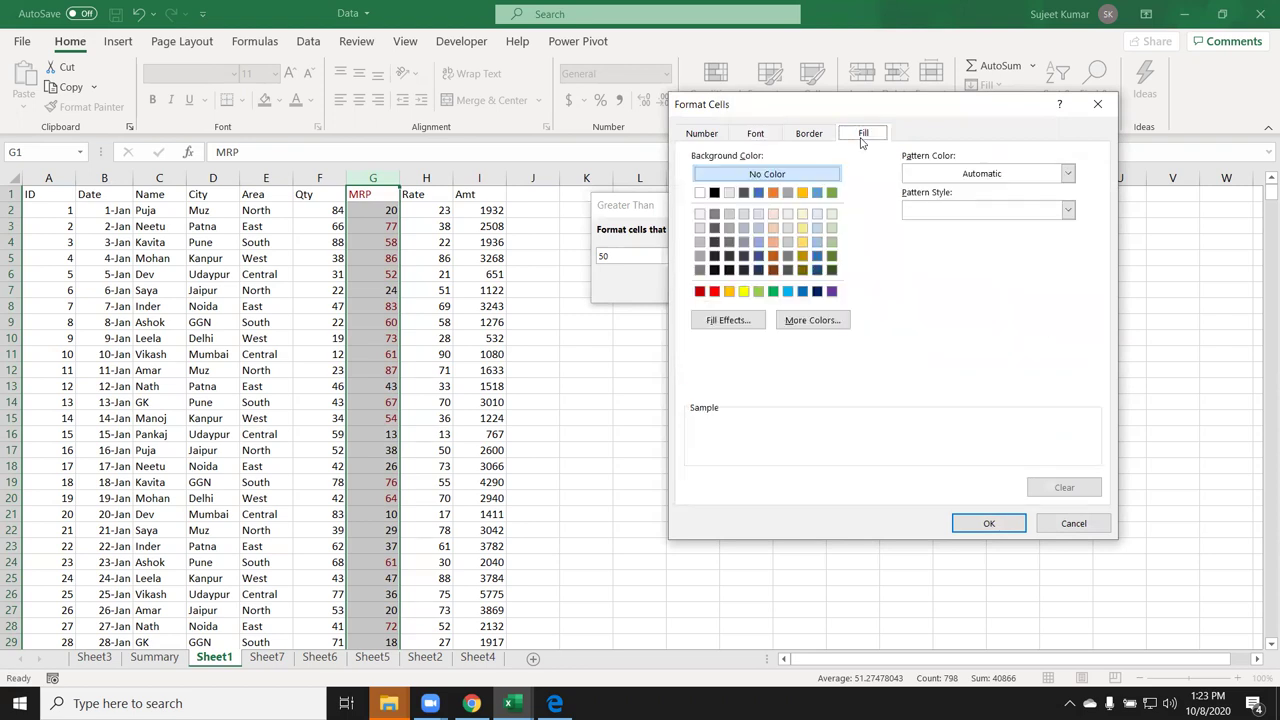
{"action": "left_click", "coordinate": [810, 135]}
{"action": "left_click", "coordinate": [768, 138]}
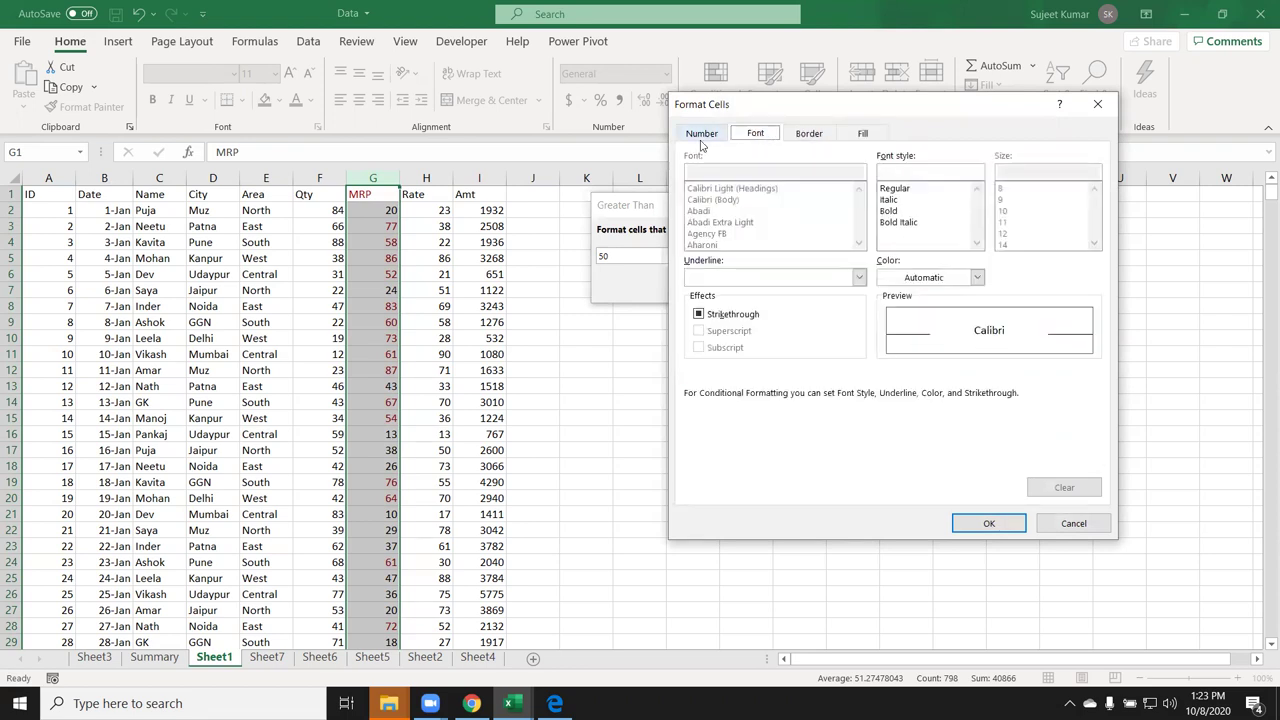
{"action": "left_click", "coordinate": [858, 136]}
{"action": "left_click", "coordinate": [758, 292]}
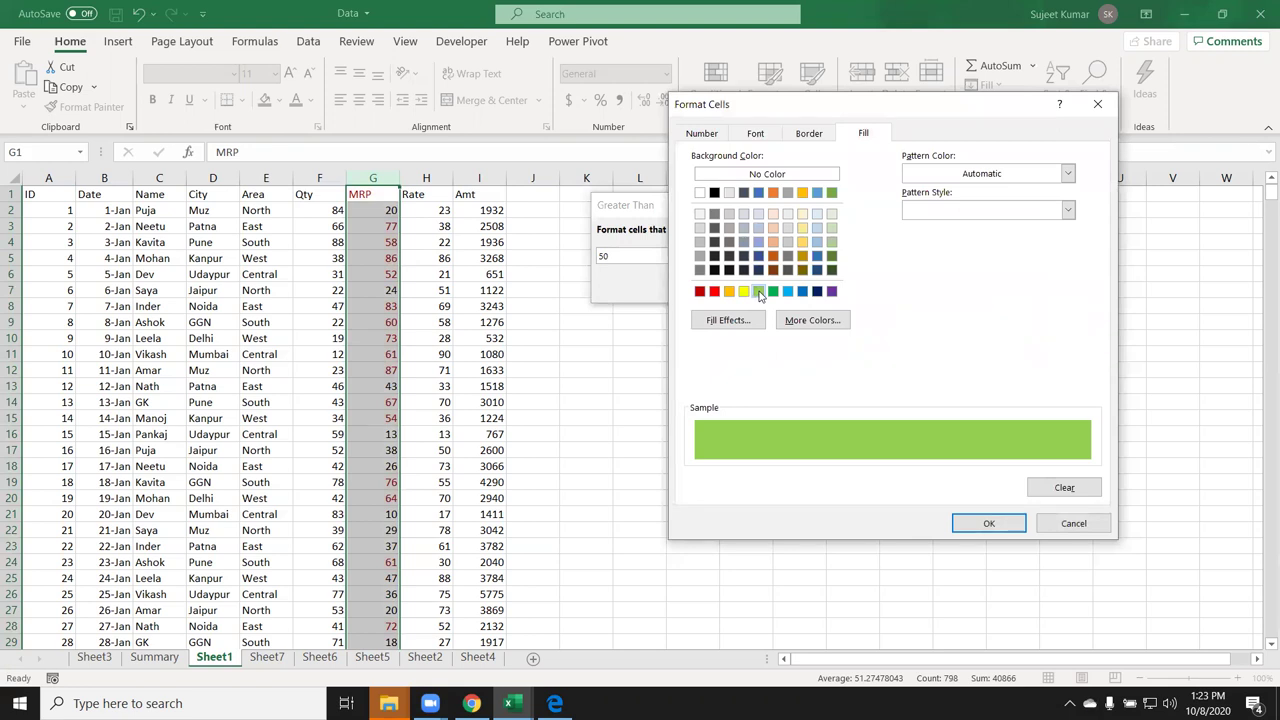
{"action": "left_click", "coordinate": [986, 523]}
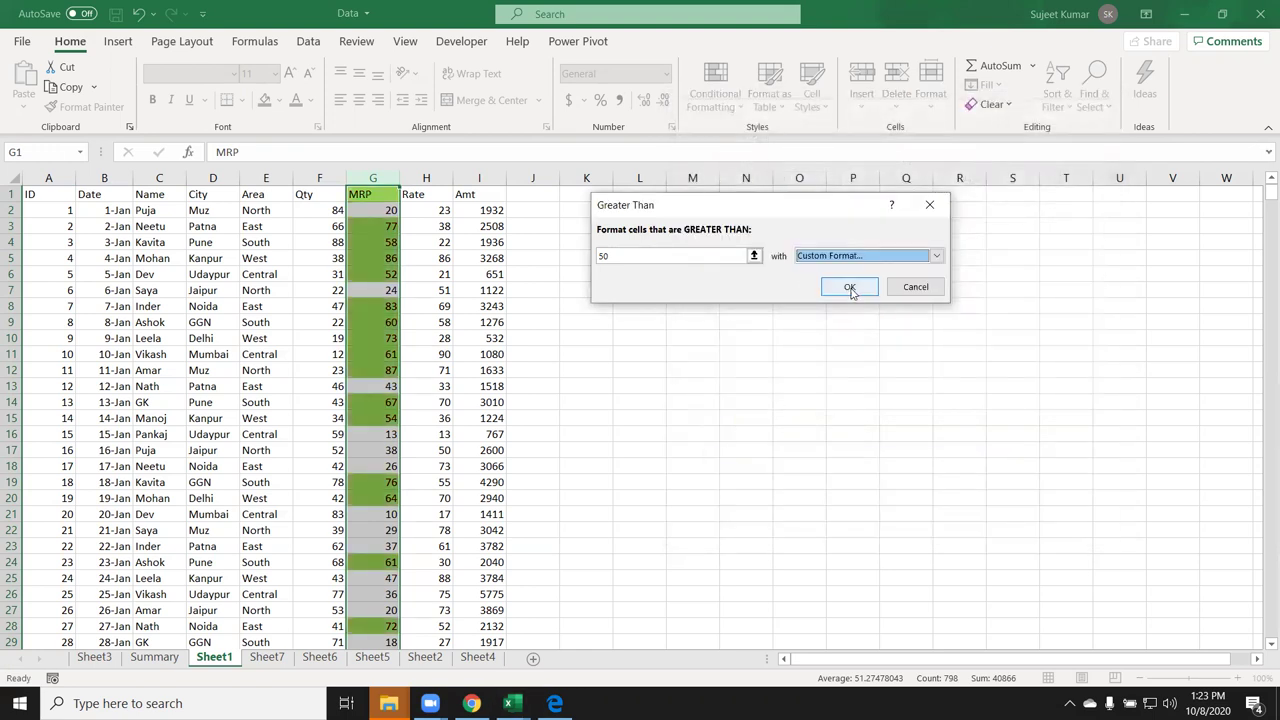
Step: Dismiss the Greater Than rule and bring back the Highlight Cells Rules list
{"action": "left_click", "coordinate": [909, 287]}
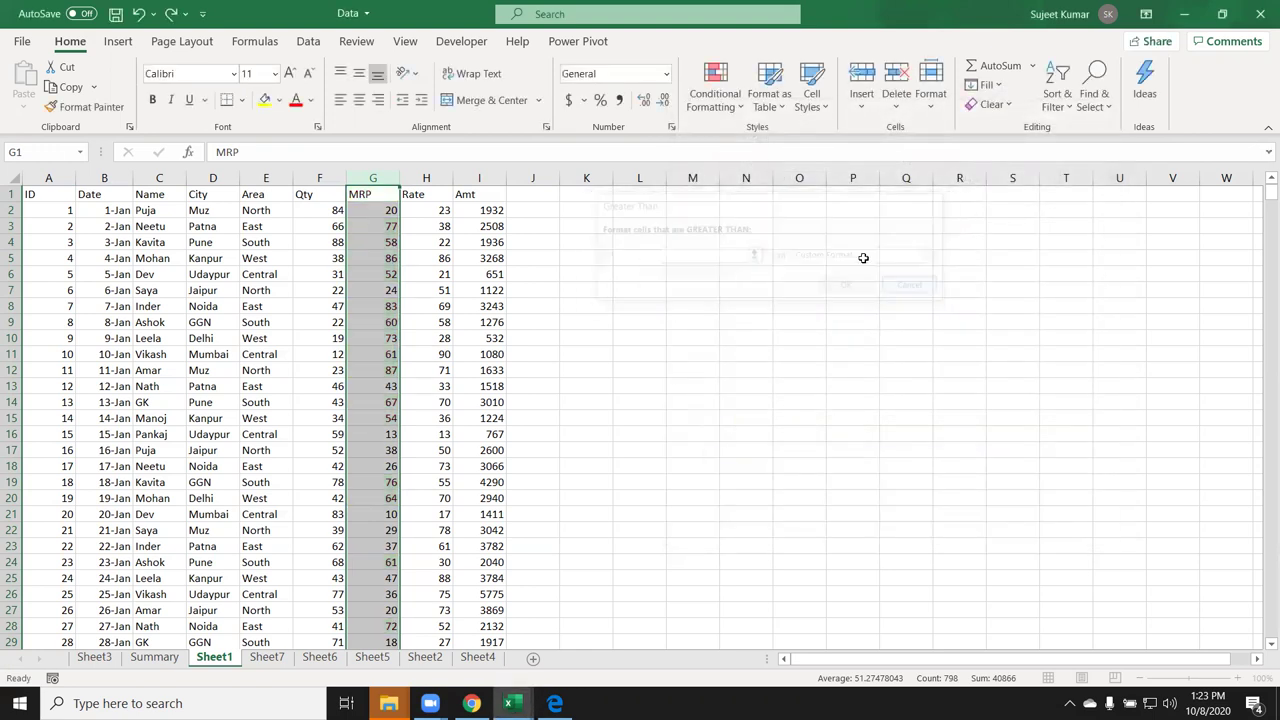
{"action": "left_click", "coordinate": [712, 94]}
{"action": "mouse_move", "coordinate": [840, 145]}
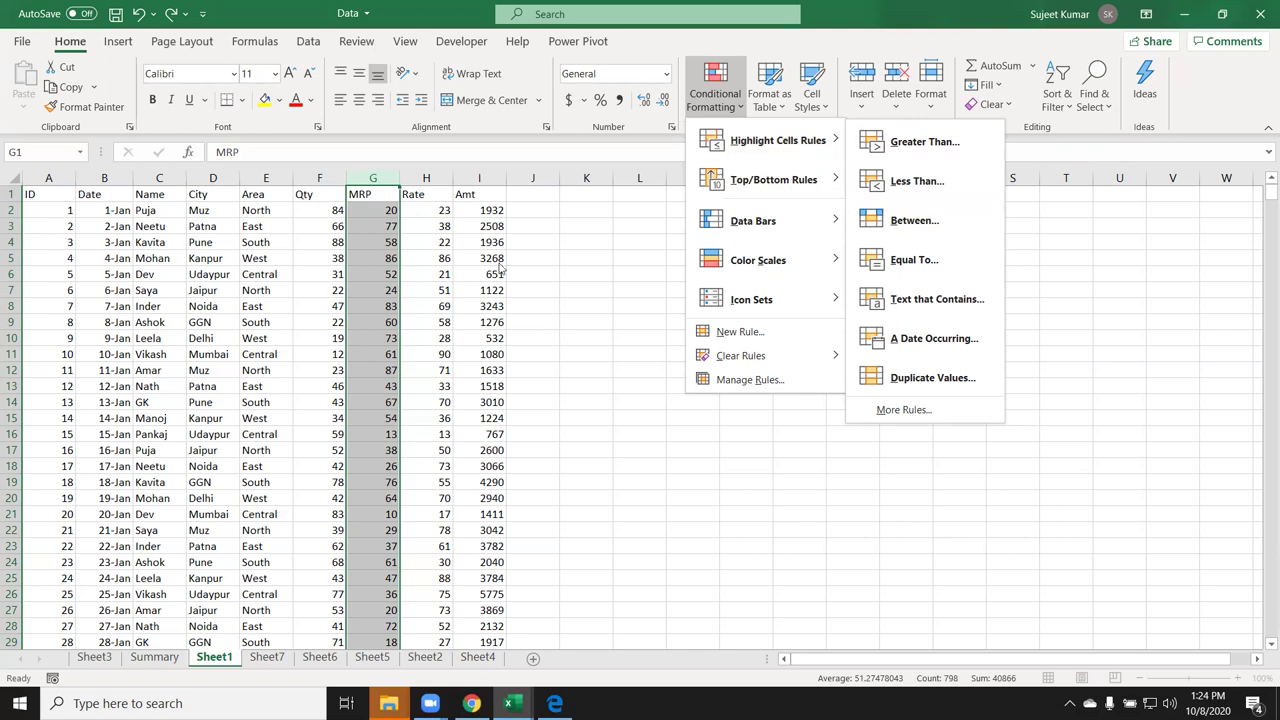
Step: On the Name column C, trial an Equal To rule for a customer name, then cancel
{"action": "left_click", "coordinate": [293, 250]}
{"action": "left_click", "coordinate": [160, 178]}
{"action": "left_click", "coordinate": [744, 84]}
{"action": "mouse_move", "coordinate": [738, 138]}
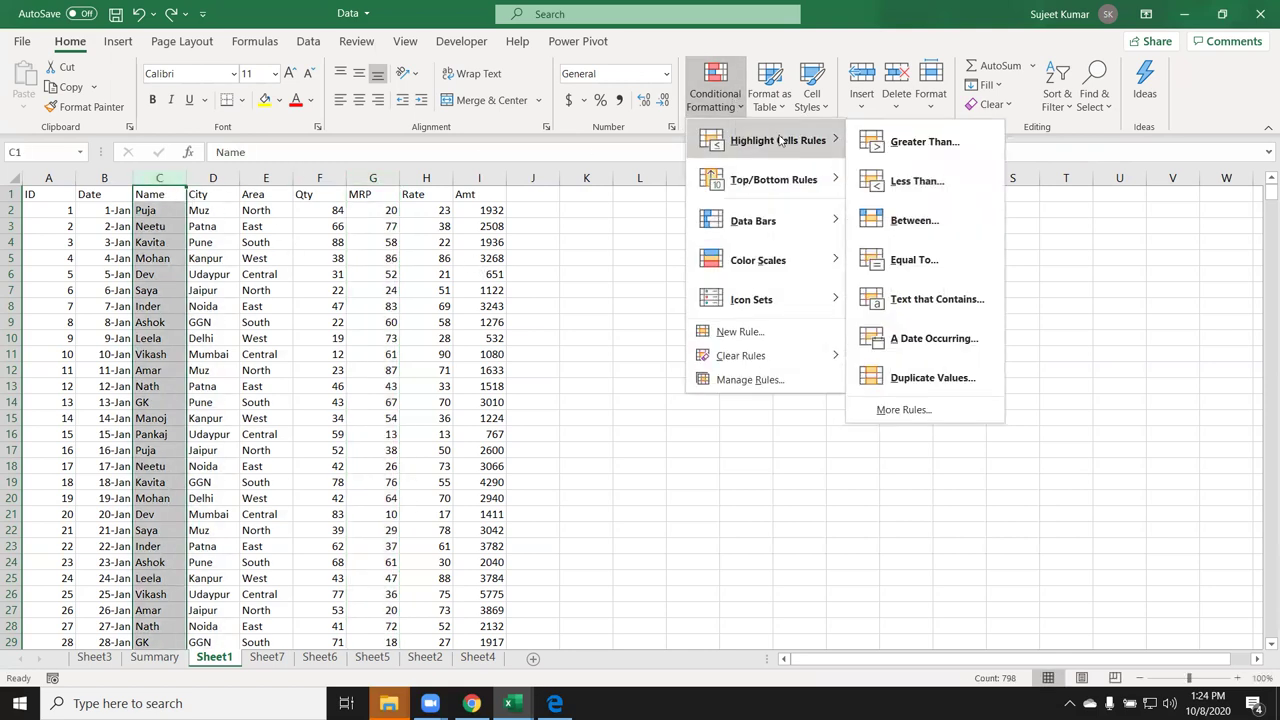
{"action": "left_click", "coordinate": [933, 262]}
{"action": "type", "text": "Puja"}
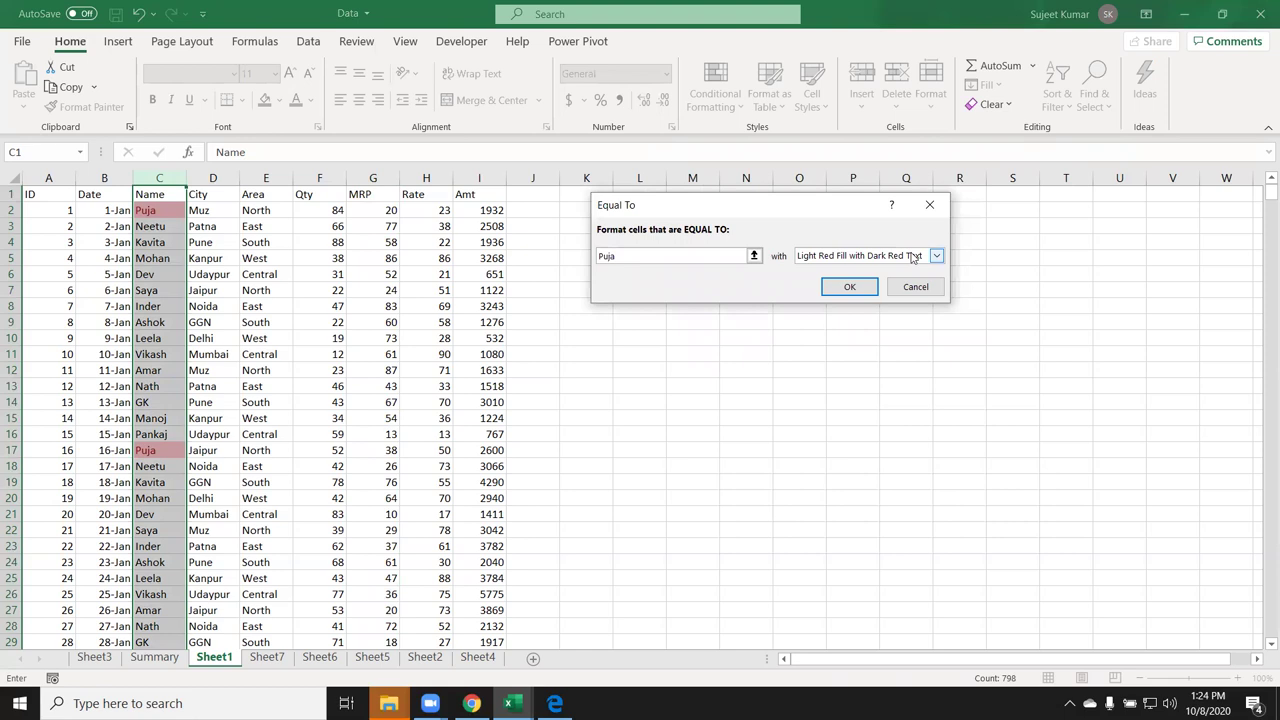
{"action": "key", "text": "Escape"}
Step: On the Qty column F, trial an Equal To 88 rule, then cancel
{"action": "left_click", "coordinate": [330, 178]}
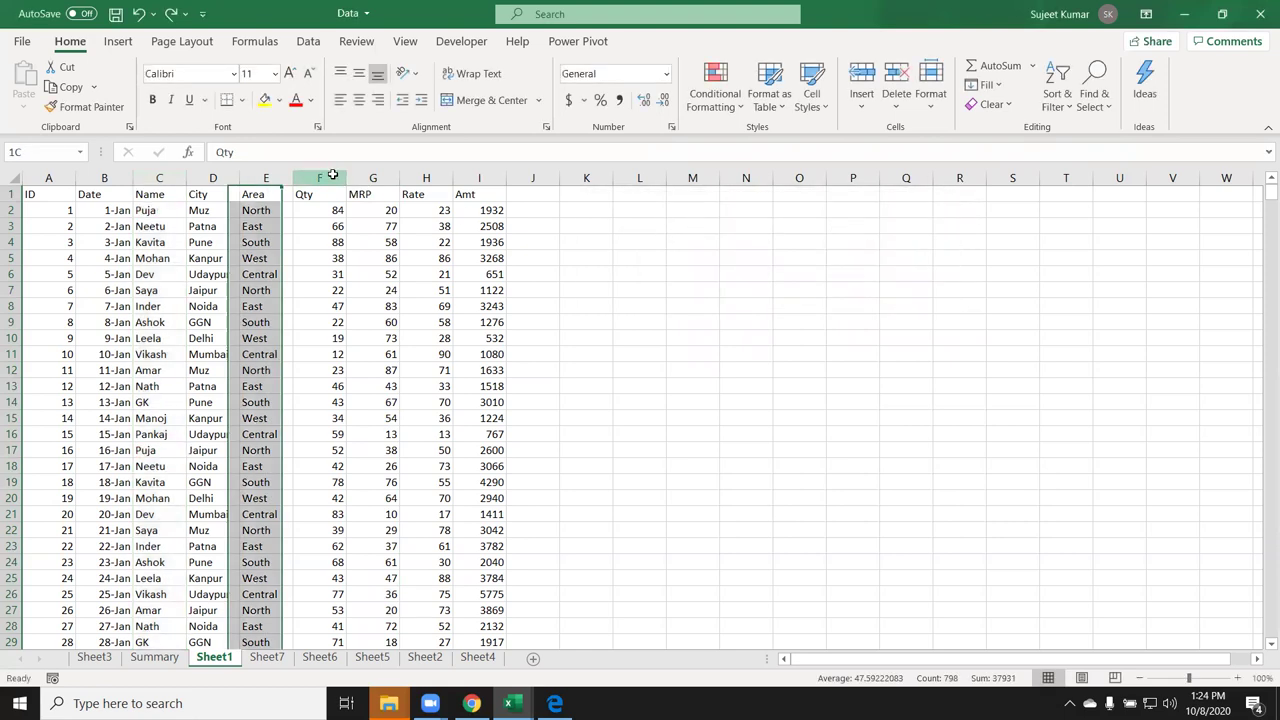
{"action": "left_click", "coordinate": [727, 107]}
{"action": "mouse_move", "coordinate": [790, 137]}
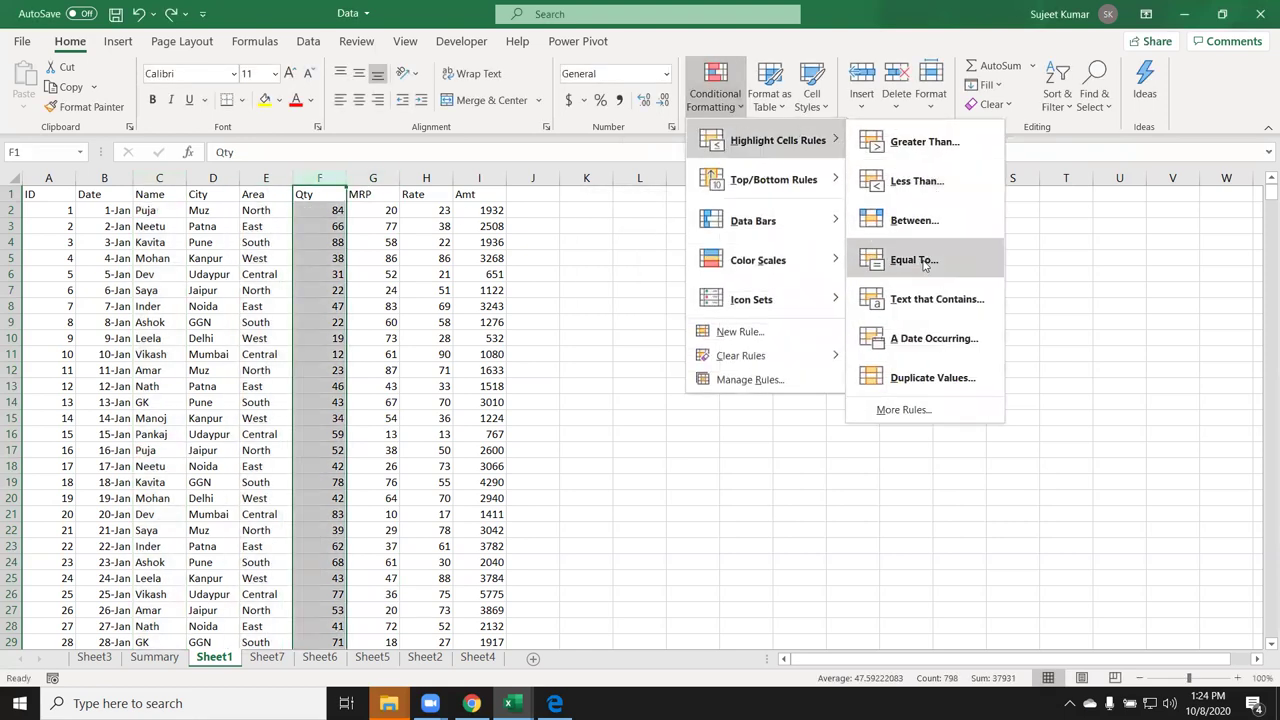
{"action": "left_click", "coordinate": [926, 258]}
{"action": "type", "text": "6"}
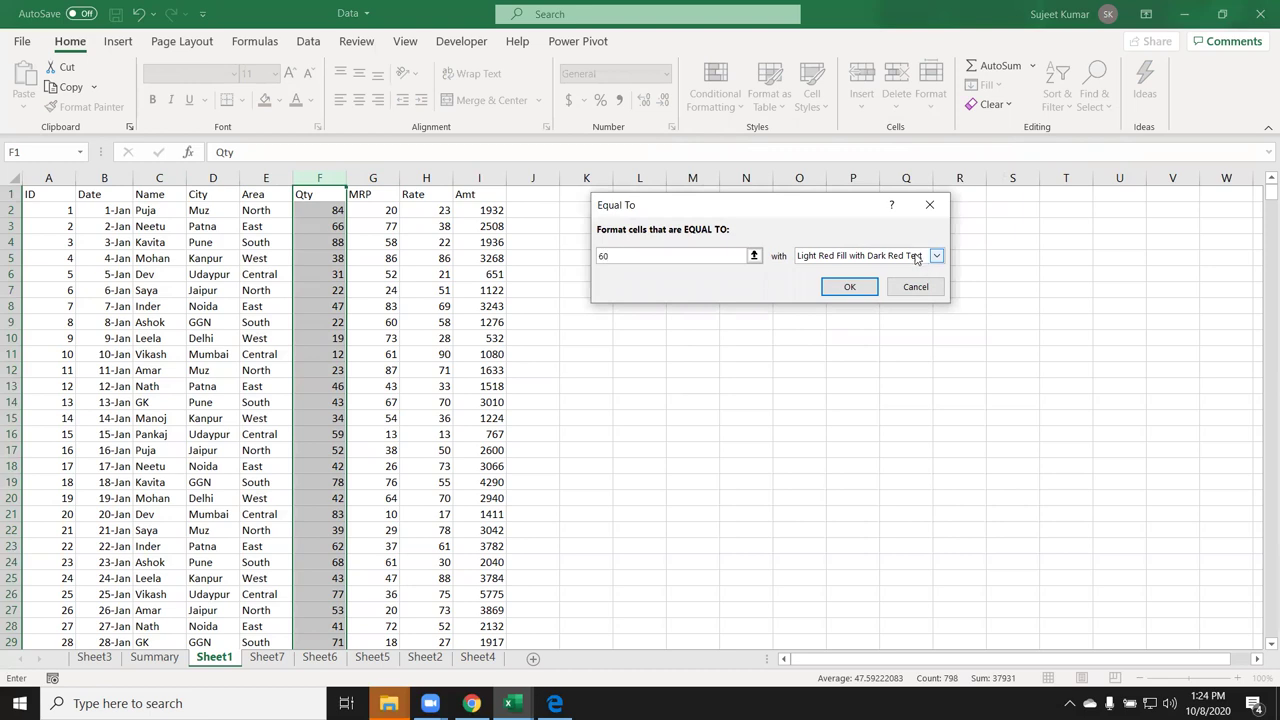
{"action": "key", "text": "BackSpace"}
{"action": "type", "text": "88"}
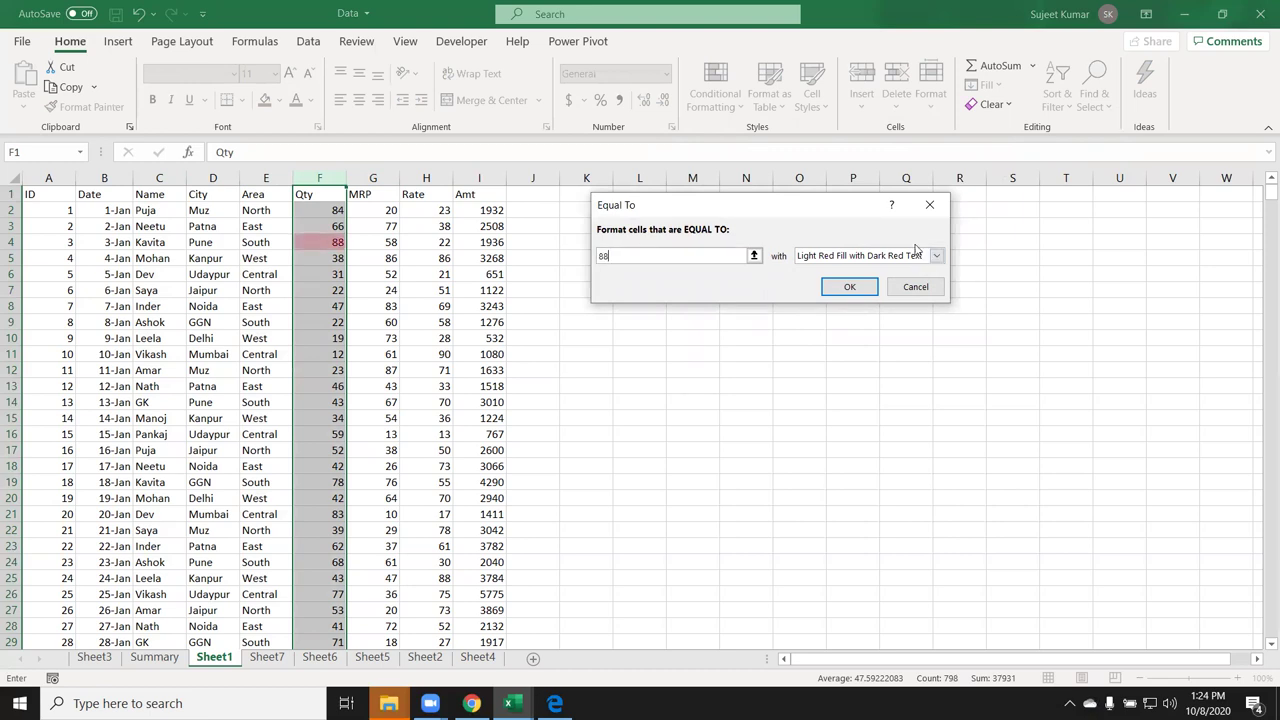
{"action": "key", "text": "Escape"}
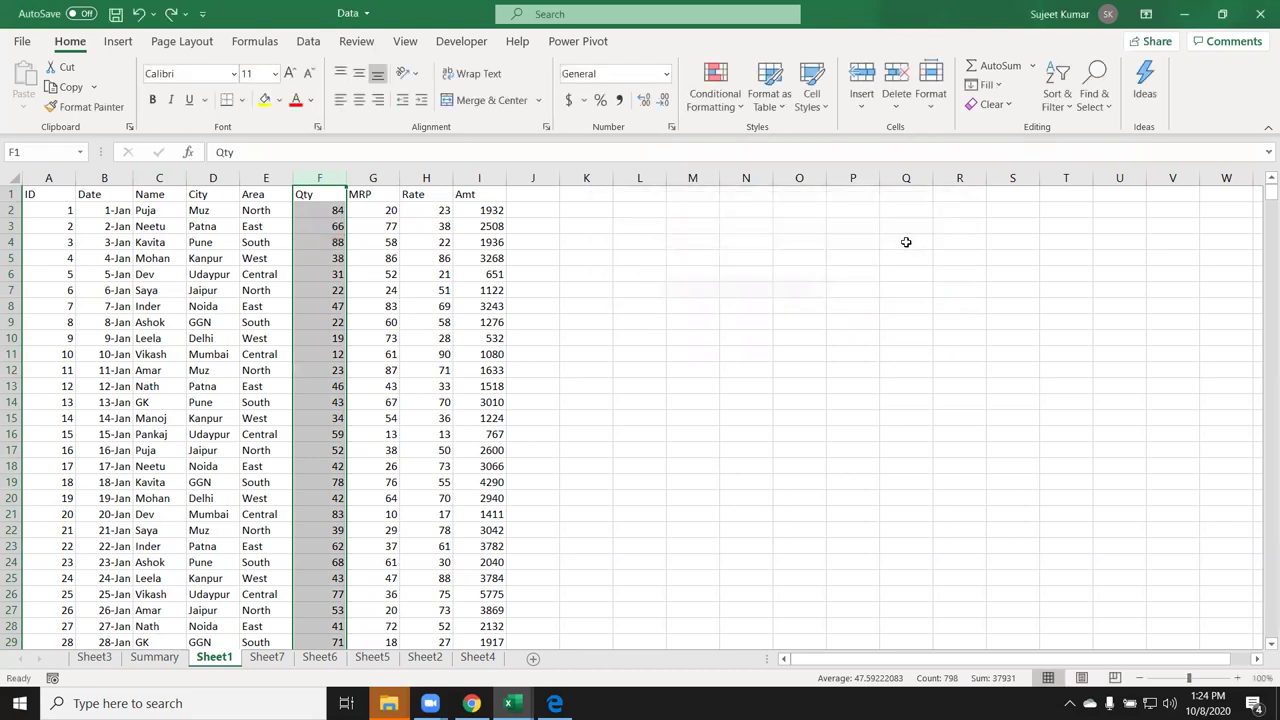
Step: Change City cell D13 from Patna to New Delhi
{"action": "left_click", "coordinate": [715, 95]}
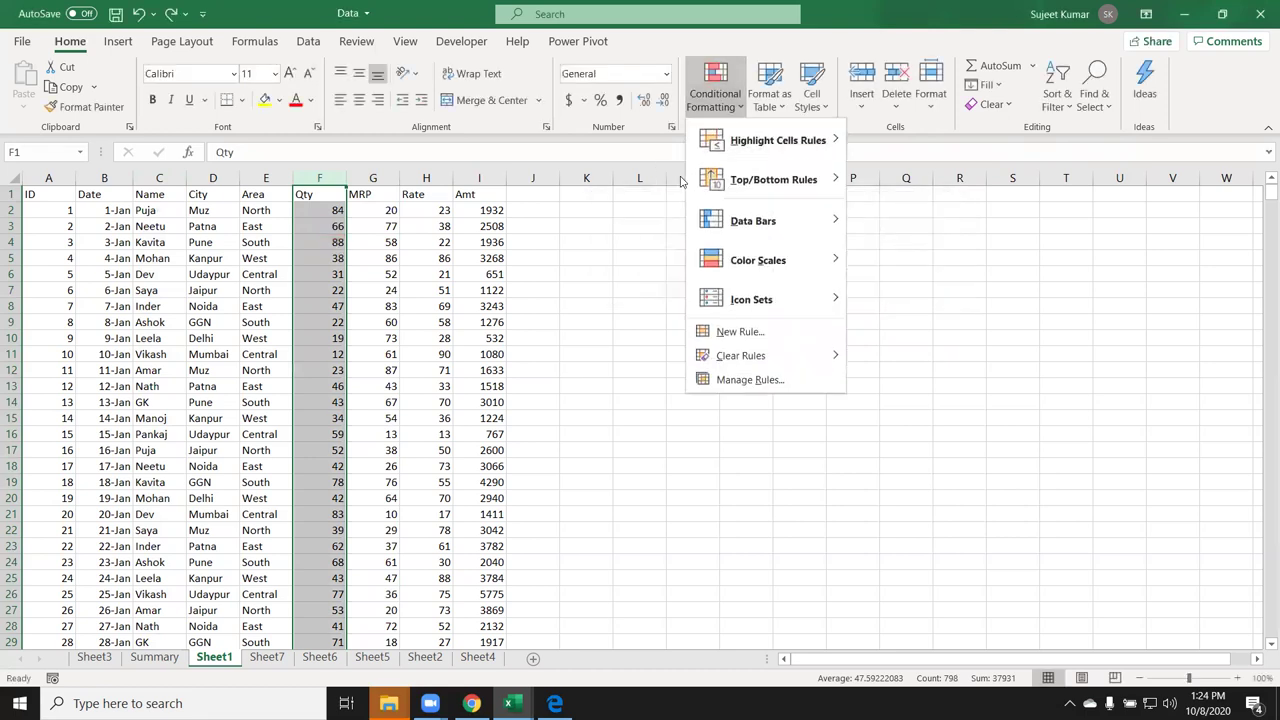
{"action": "key", "text": "Escape"}
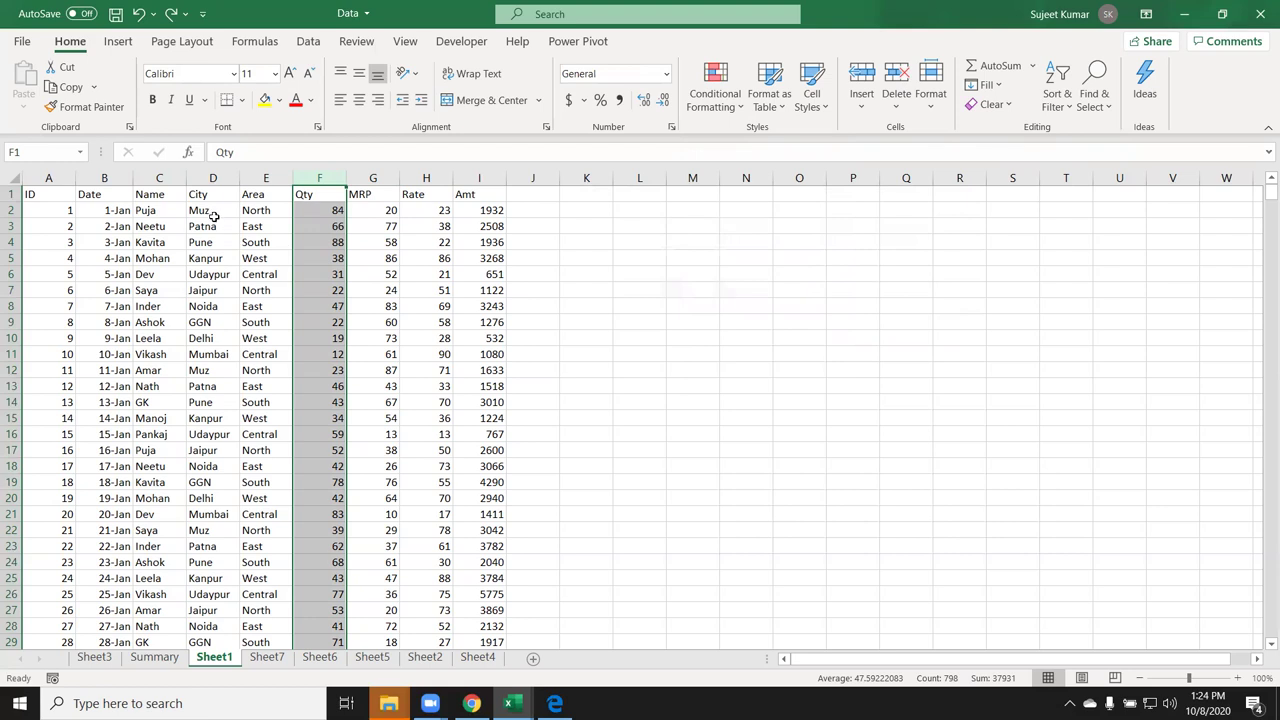
{"action": "left_click", "coordinate": [213, 214]}
{"action": "left_click", "coordinate": [219, 390]}
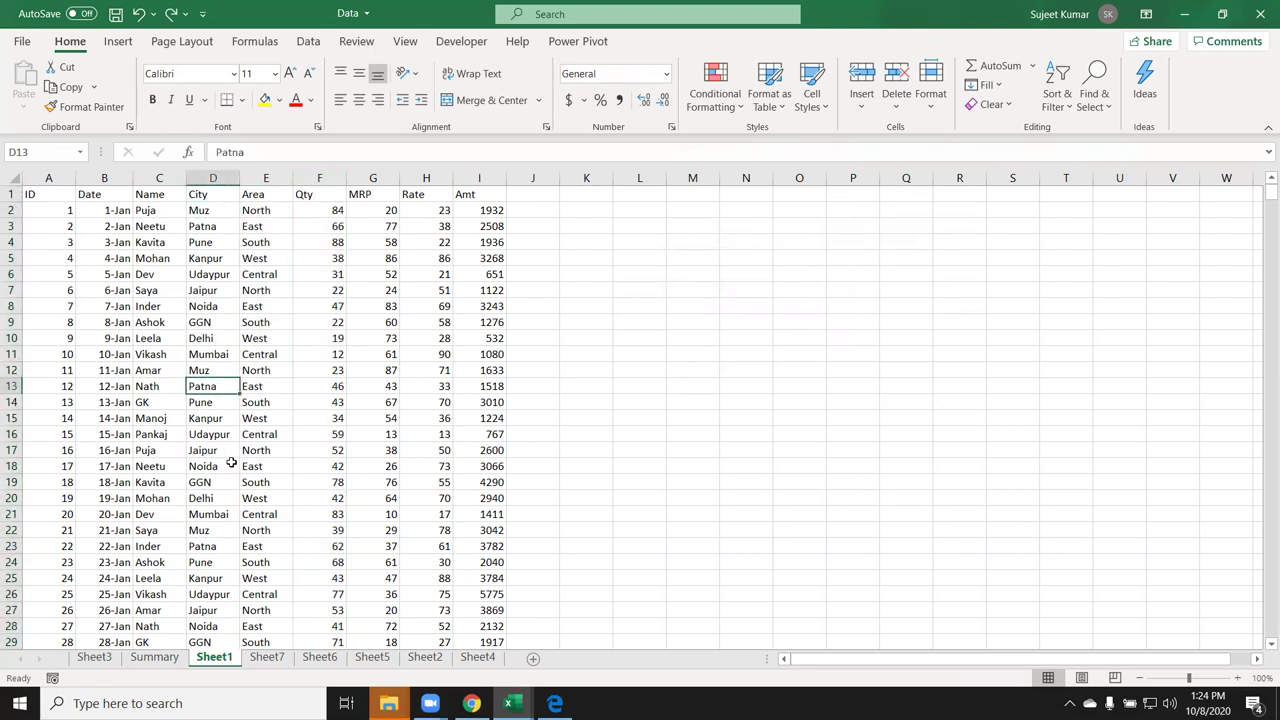
{"action": "type", "text": "New Delhi"}
{"action": "key", "text": "Return"}
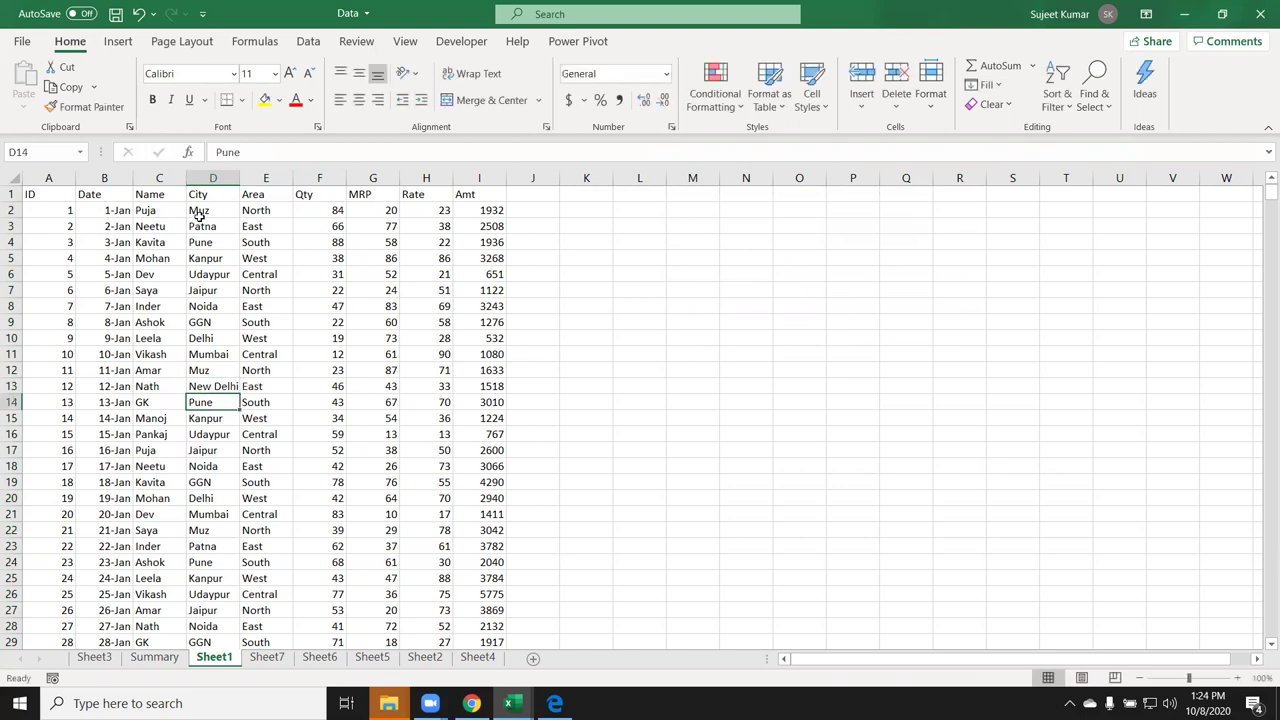
Step: Select City column D and show the Highlight Cells Rules list
{"action": "left_click", "coordinate": [212, 178]}
{"action": "left_click", "coordinate": [714, 95]}
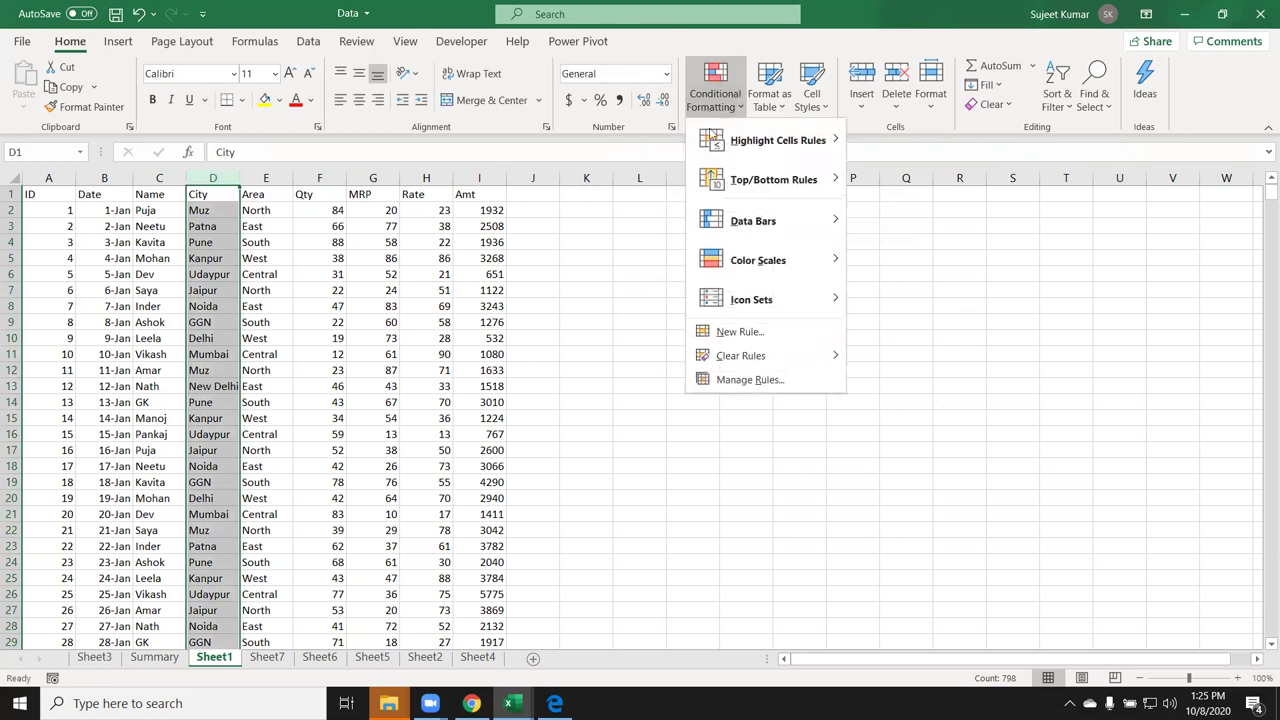
{"action": "mouse_move", "coordinate": [740, 157]}
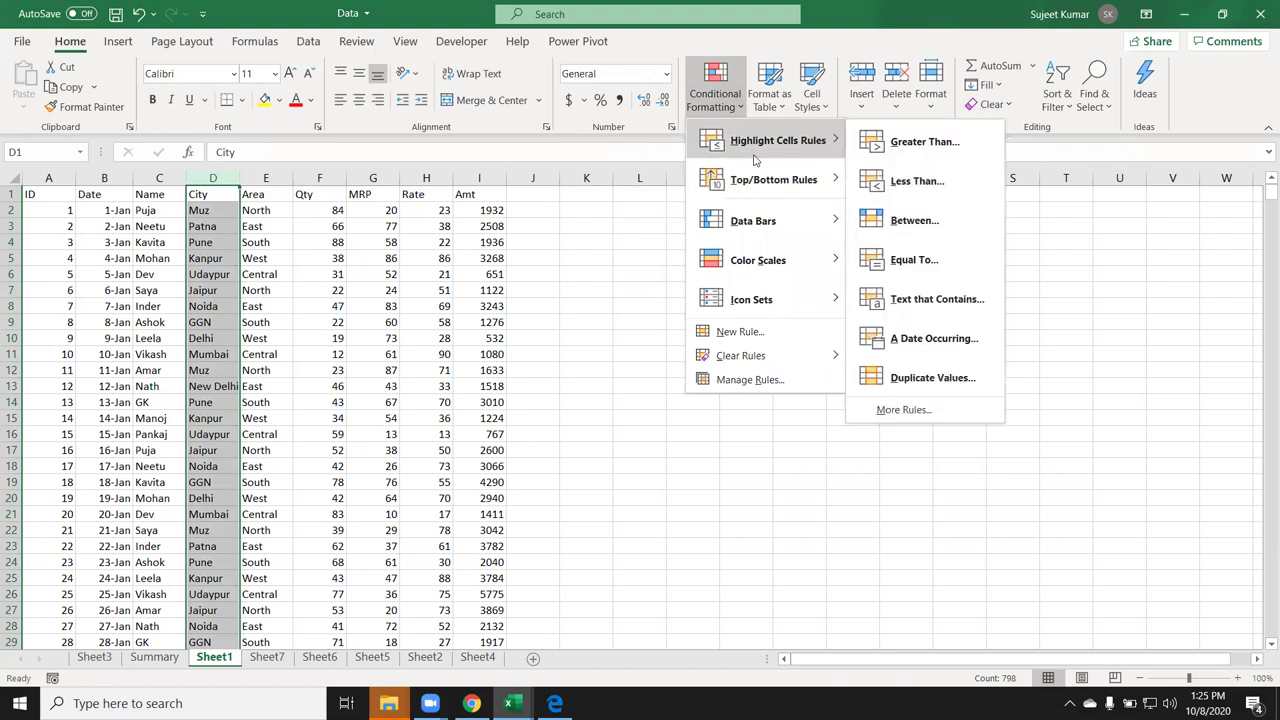
Step: Add an Equal To Delhi rule to column D with light red fill and dark red text
{"action": "left_click", "coordinate": [266, 255]}
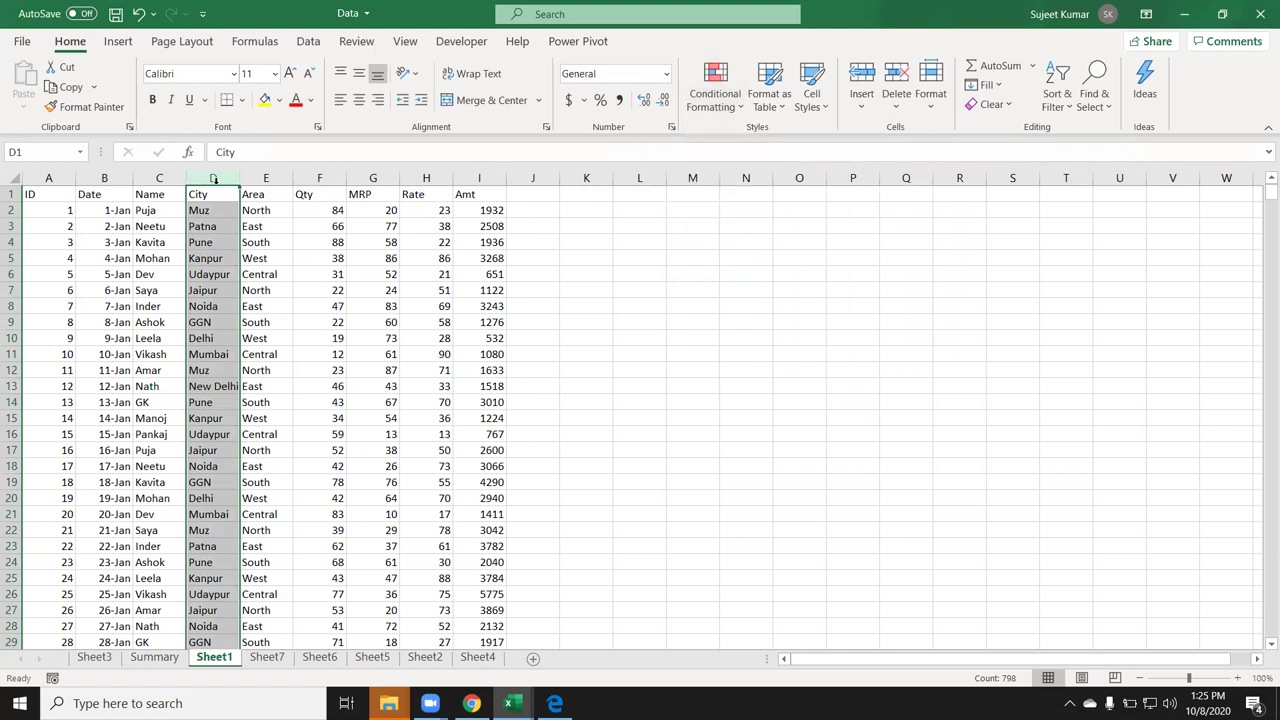
{"action": "left_click", "coordinate": [727, 100]}
{"action": "mouse_move", "coordinate": [748, 142]}
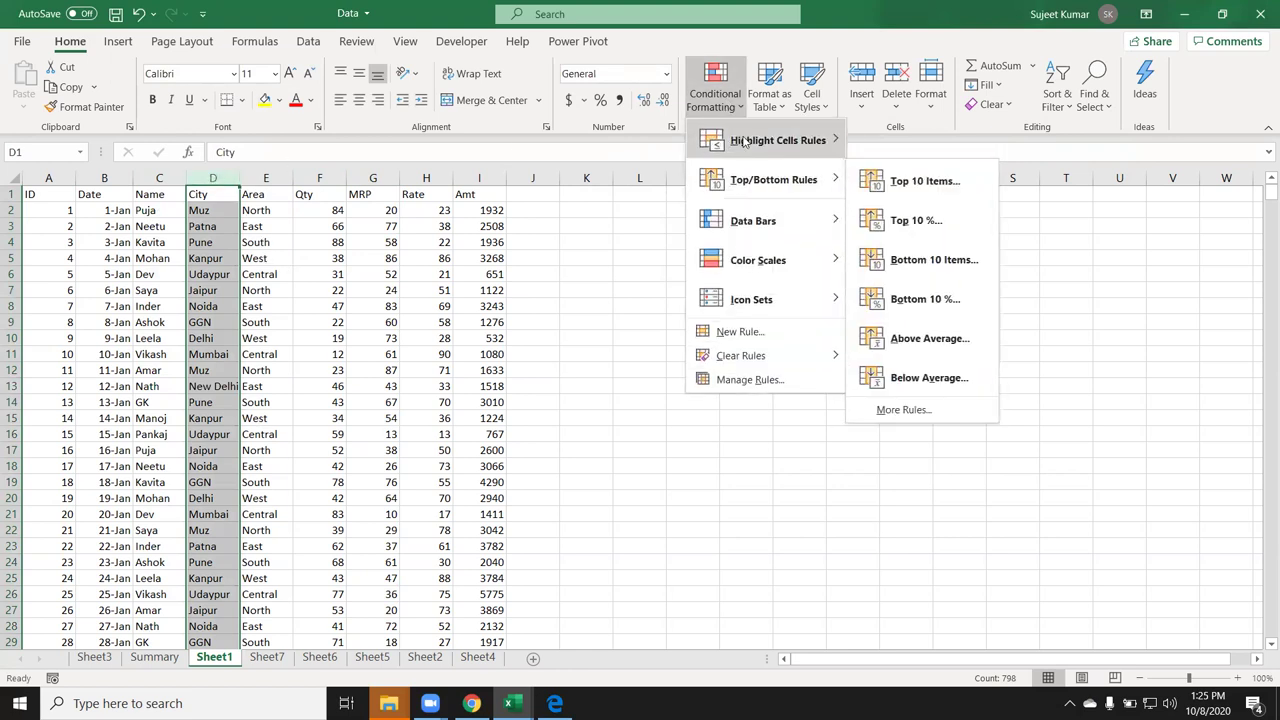
{"action": "left_click", "coordinate": [910, 260]}
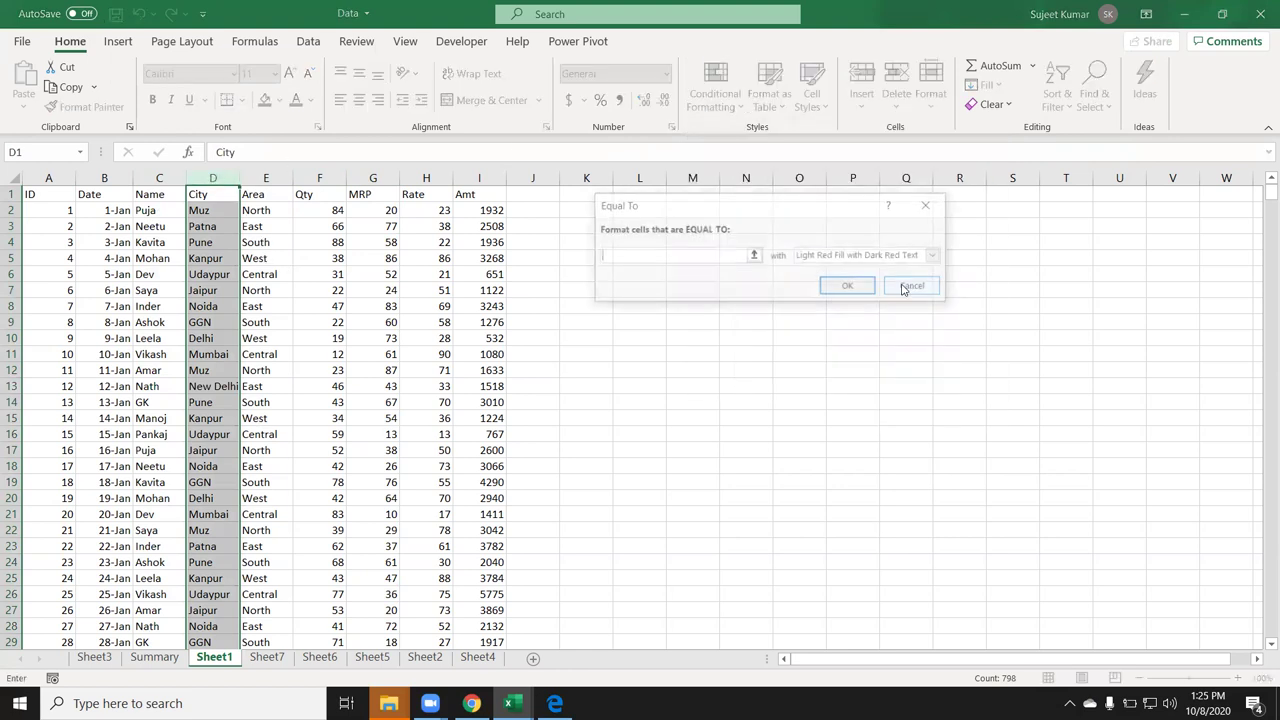
{"action": "type", "text": "New"}
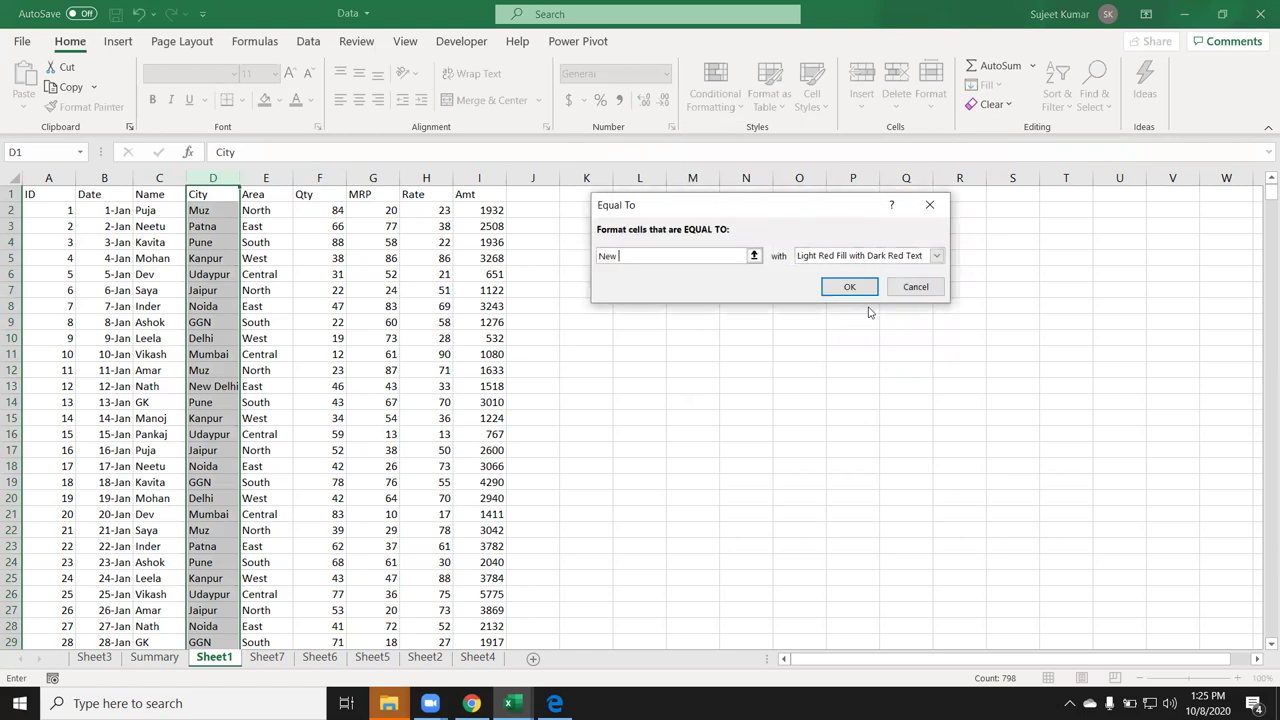
{"action": "key", "text": "BackSpace"}
{"action": "key", "text": "BackSpace"}
{"action": "key", "text": "BackSpace"}
{"action": "key", "text": "BackSpace"}
{"action": "type", "text": "Delhi"}
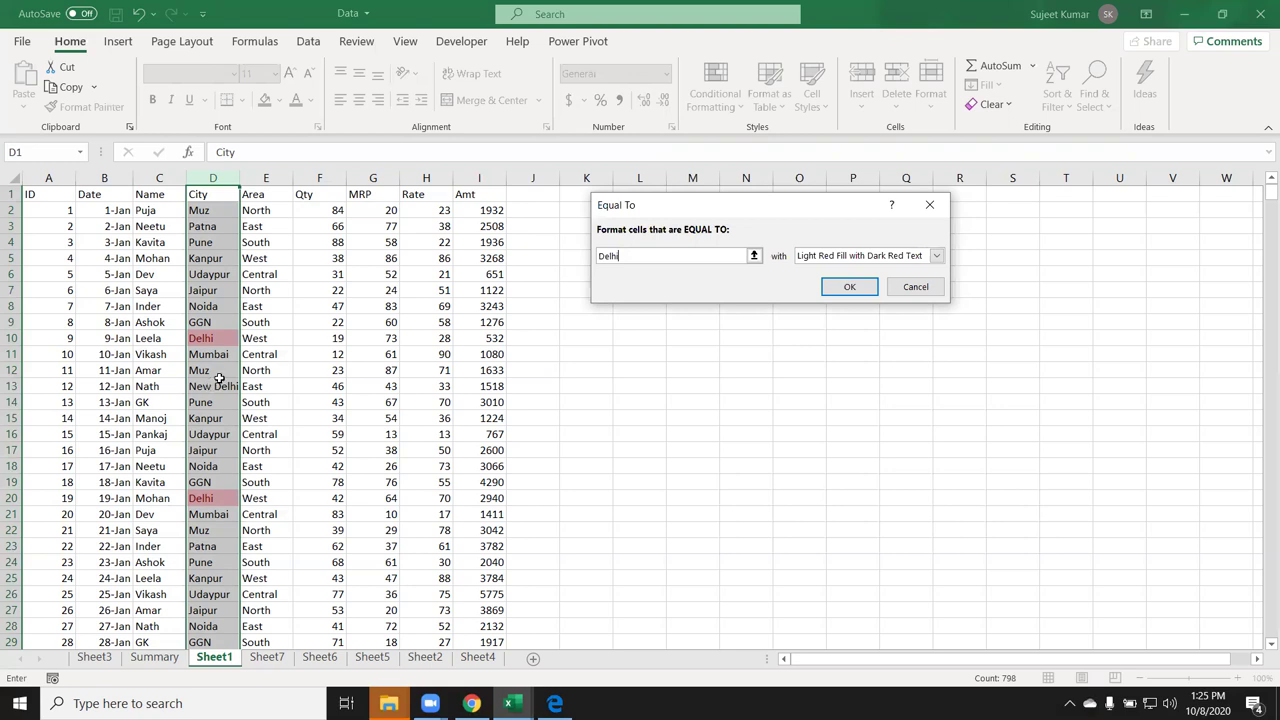
{"action": "double_click", "coordinate": [746, 256]}
{"action": "key", "text": "Return"}
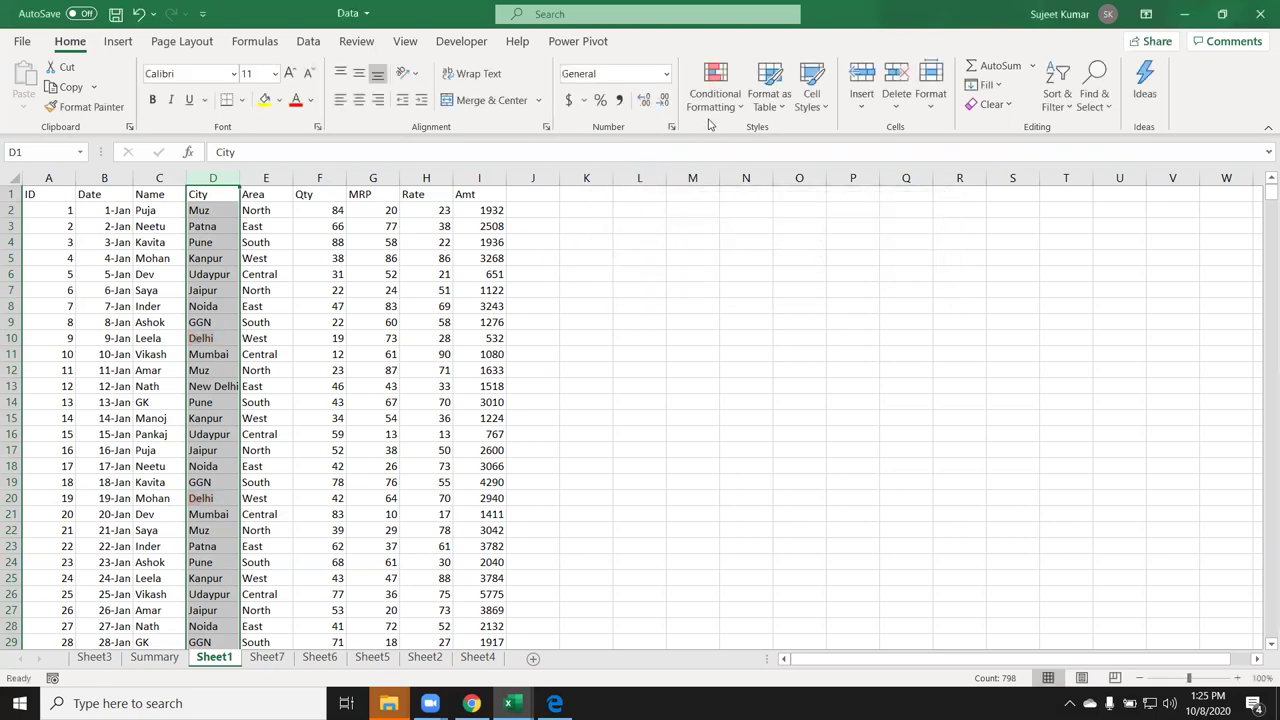
{"action": "left_click", "coordinate": [708, 110]}
{"action": "mouse_move", "coordinate": [790, 142]}
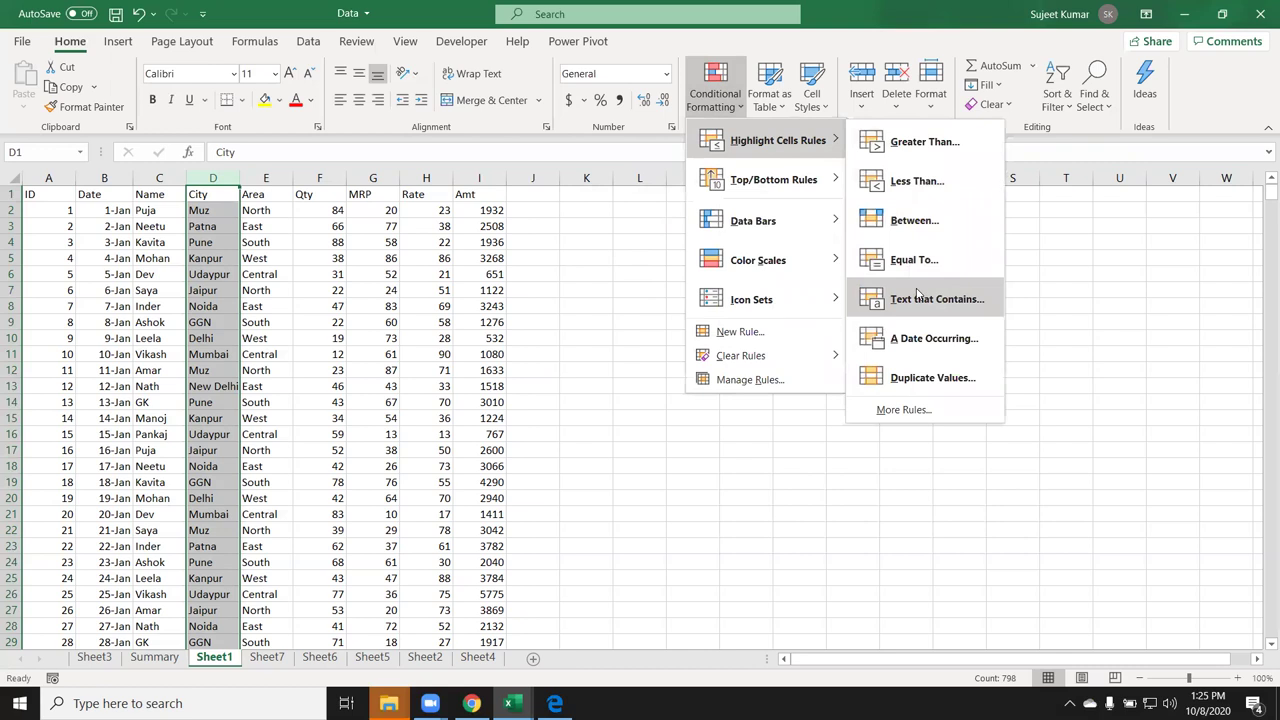
{"action": "left_click", "coordinate": [918, 298]}
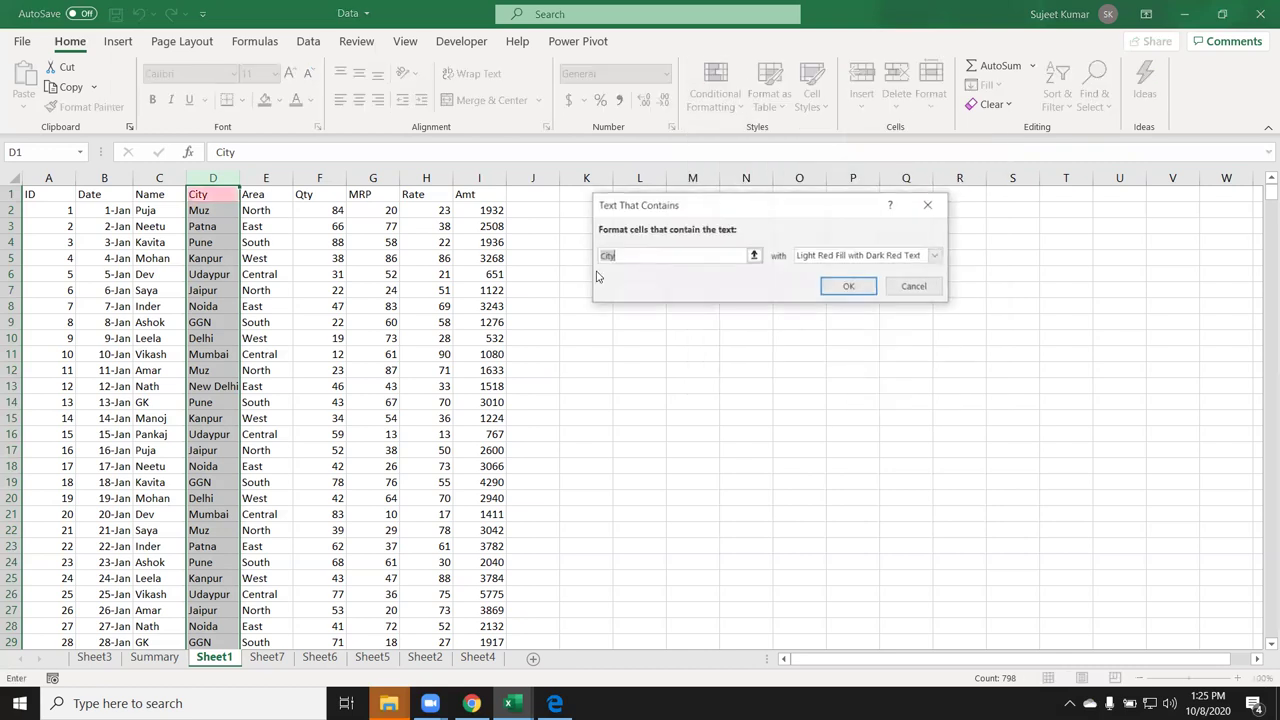
{"action": "type", "text": "Delhi"}
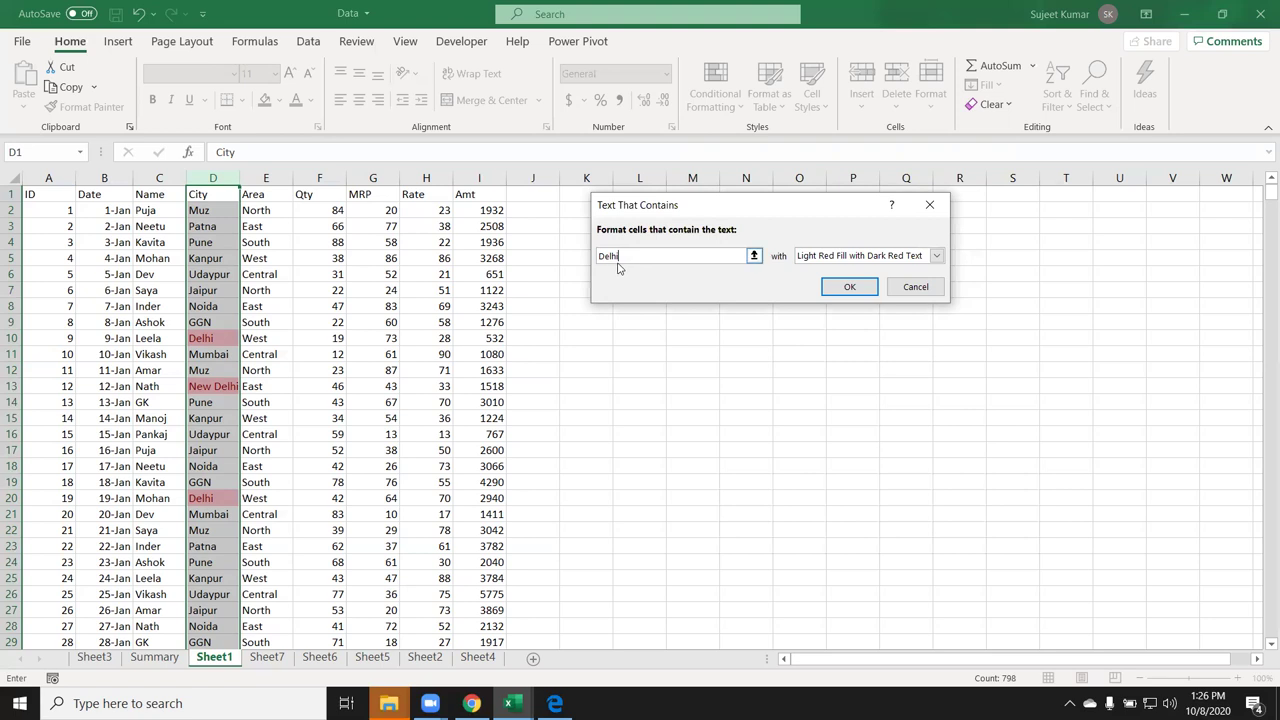
{"action": "key", "text": "Return"}
{"action": "left_click", "coordinate": [715, 90]}
{"action": "mouse_move", "coordinate": [740, 147]}
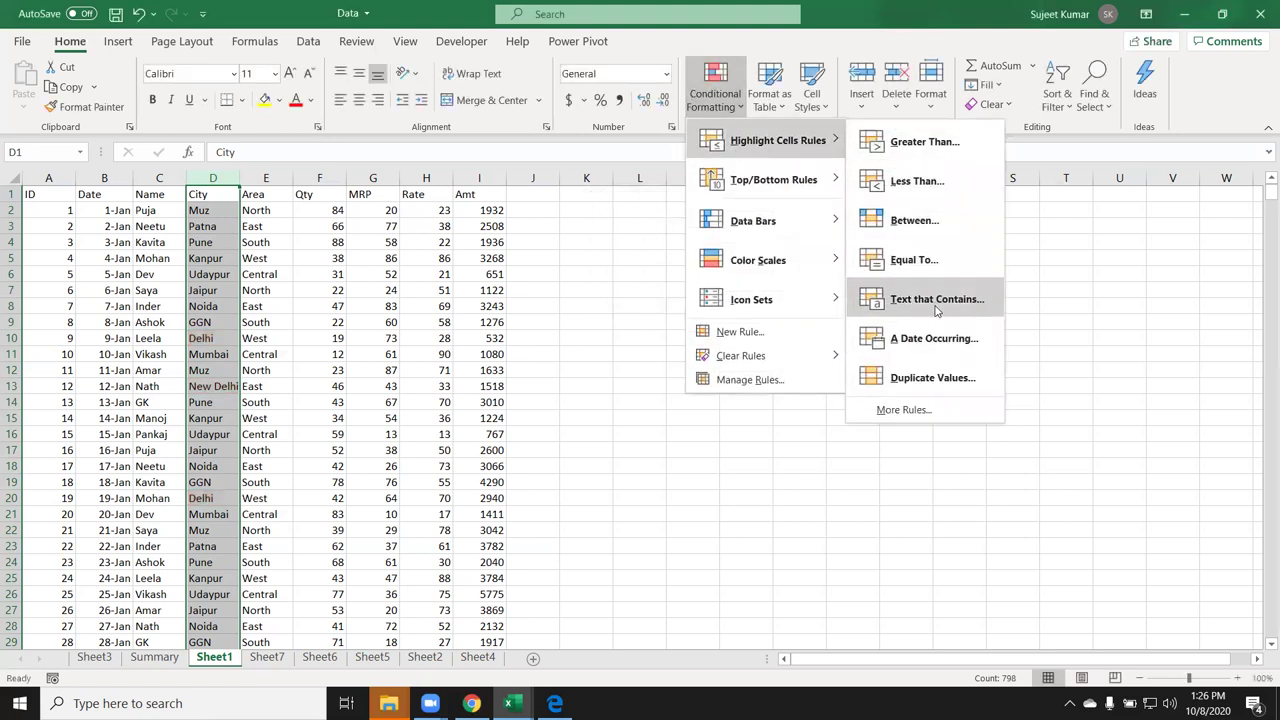
{"action": "left_click", "coordinate": [118, 210]}
{"action": "left_click", "coordinate": [117, 211]}
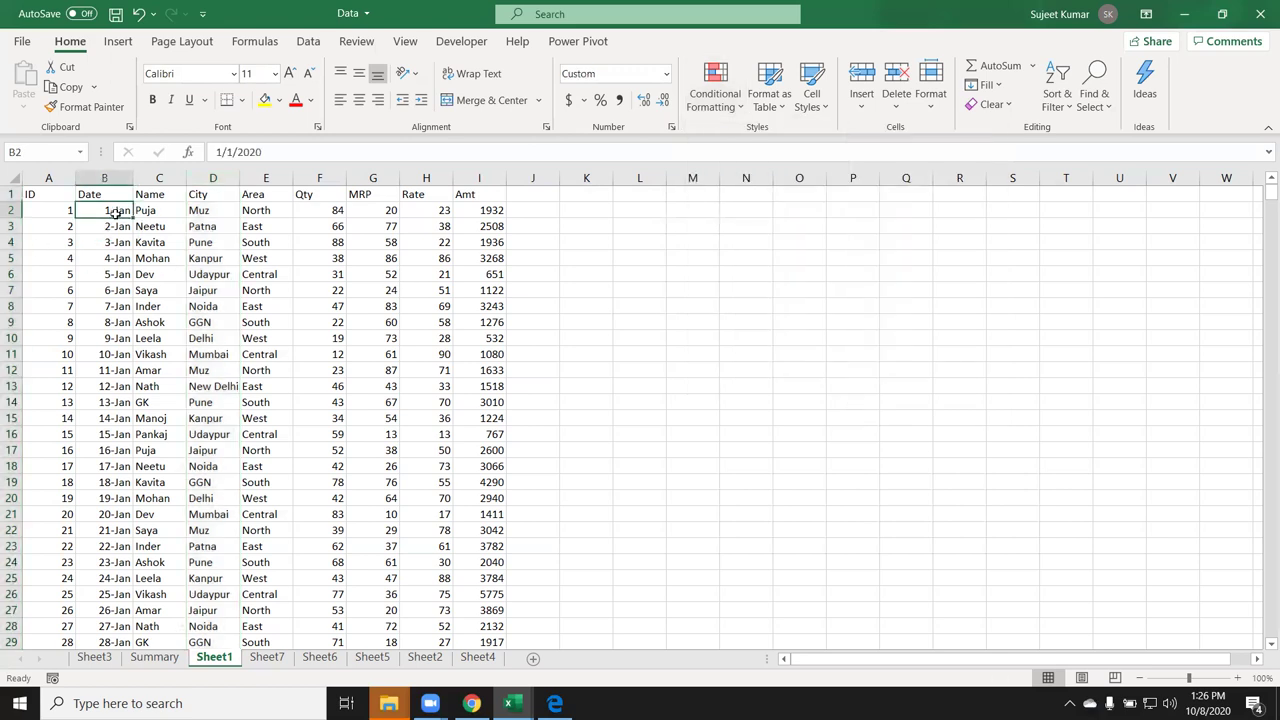
Step: Enter 10/1 in B2 and fill the Date column down as a daily series
{"action": "type", "text": "10/1"}
{"action": "key", "text": "Return"}
{"action": "left_click", "coordinate": [115, 212]}
{"action": "double_click", "coordinate": [132, 218]}
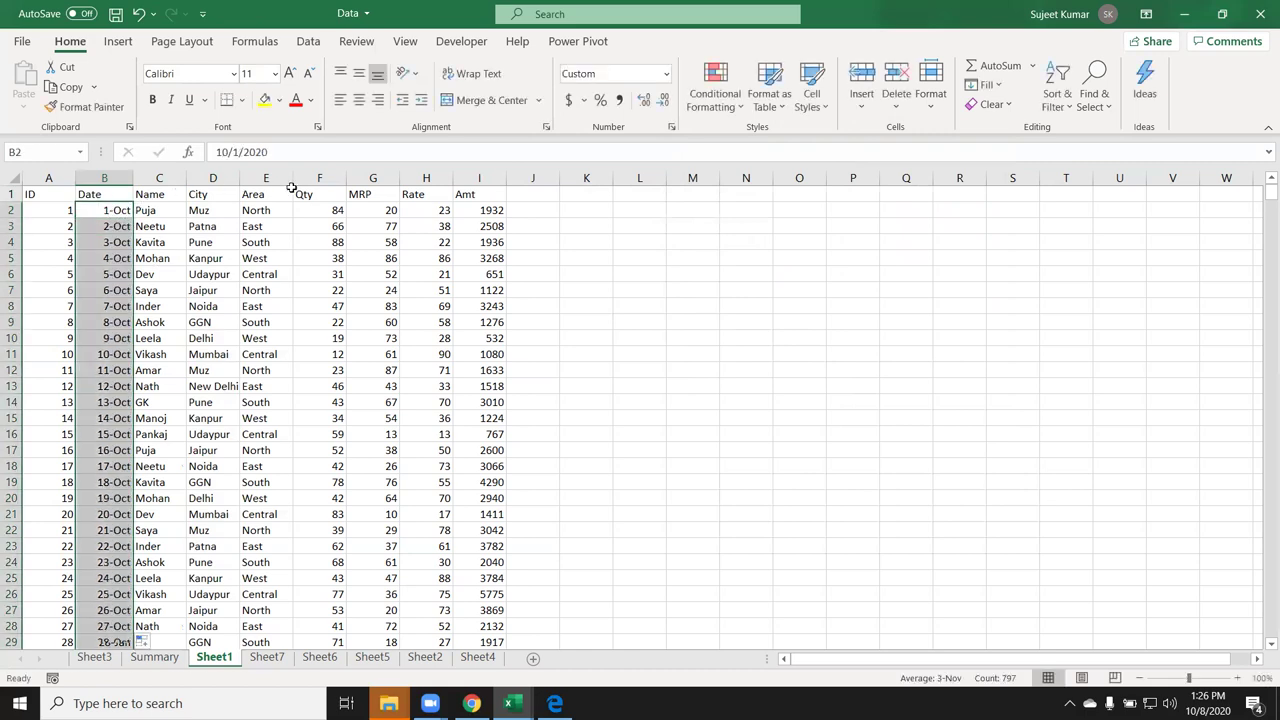
Step: Start a Greater Than rule on the dates with threshold 10/10
{"action": "left_click", "coordinate": [715, 92]}
{"action": "mouse_move", "coordinate": [775, 140]}
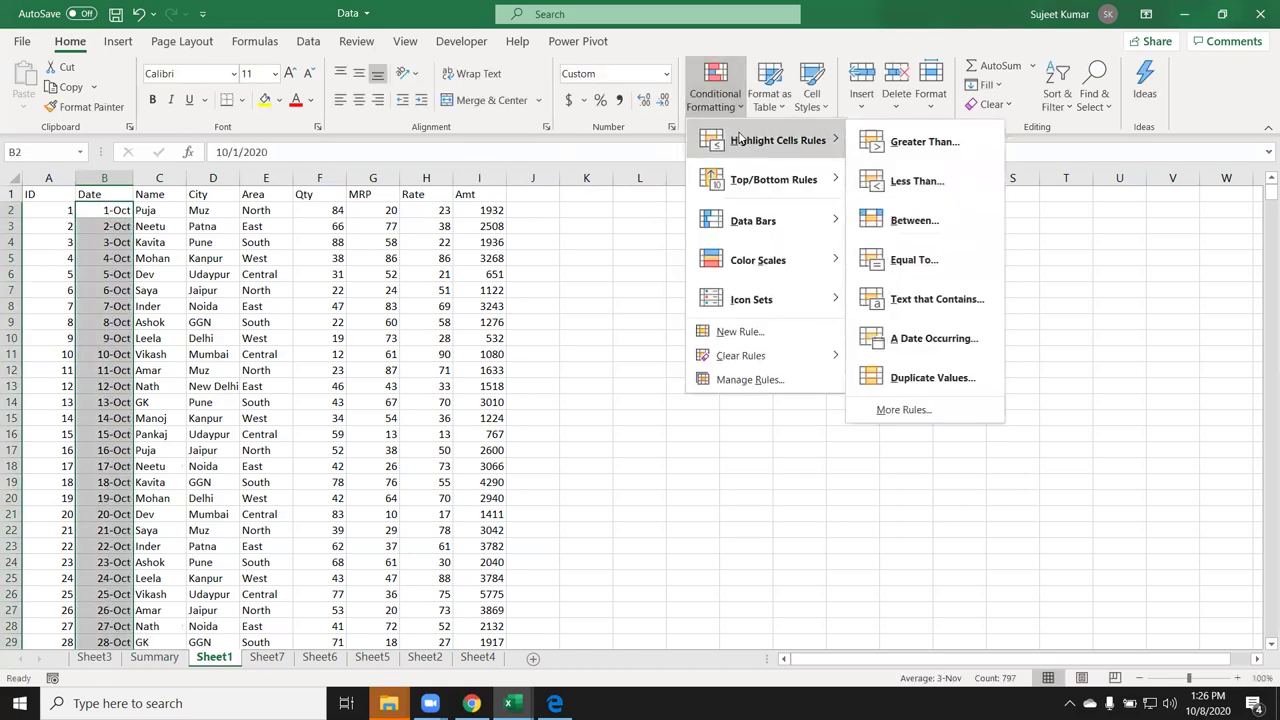
{"action": "left_click", "coordinate": [912, 145]}
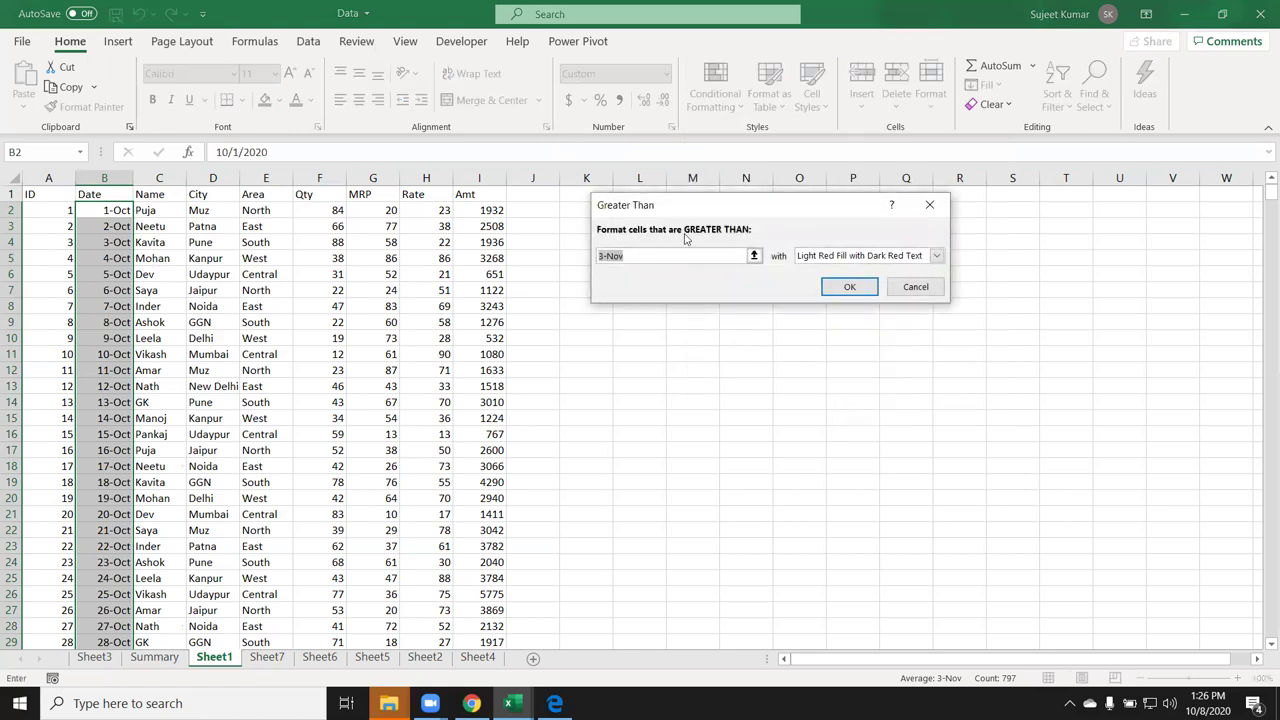
{"action": "type", "text": "10/1"}
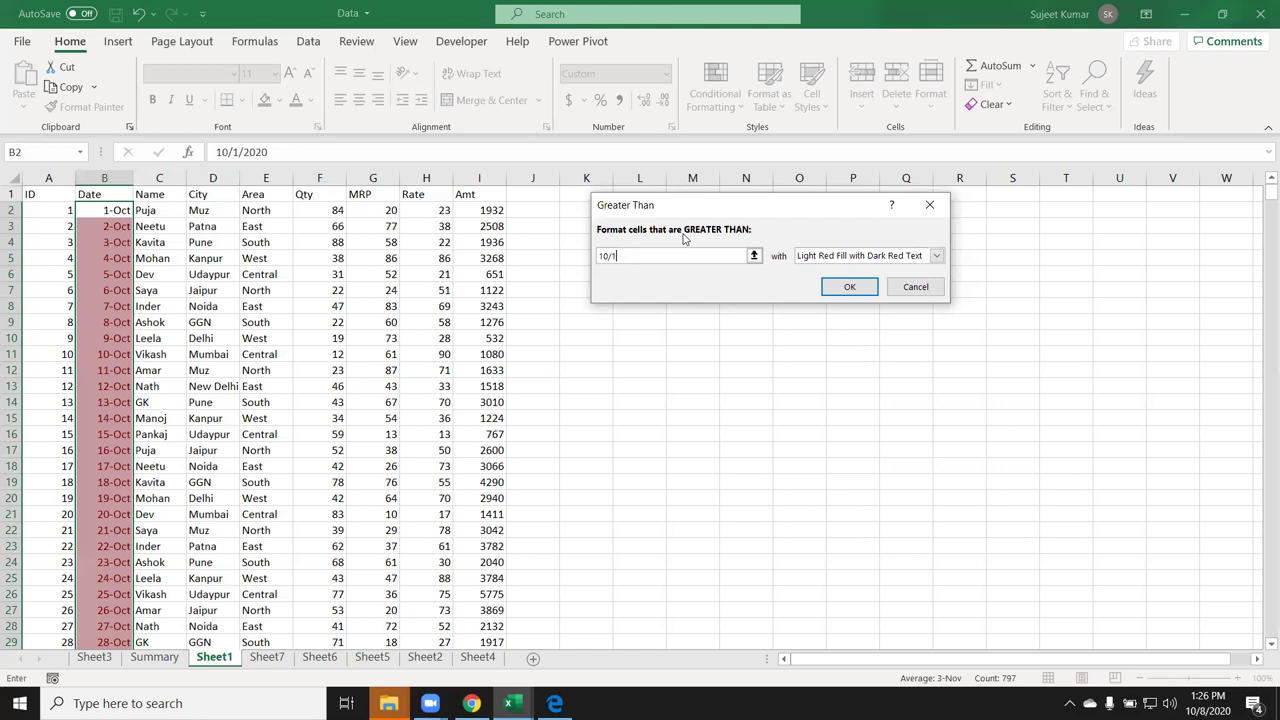
{"action": "type", "text": "0"}
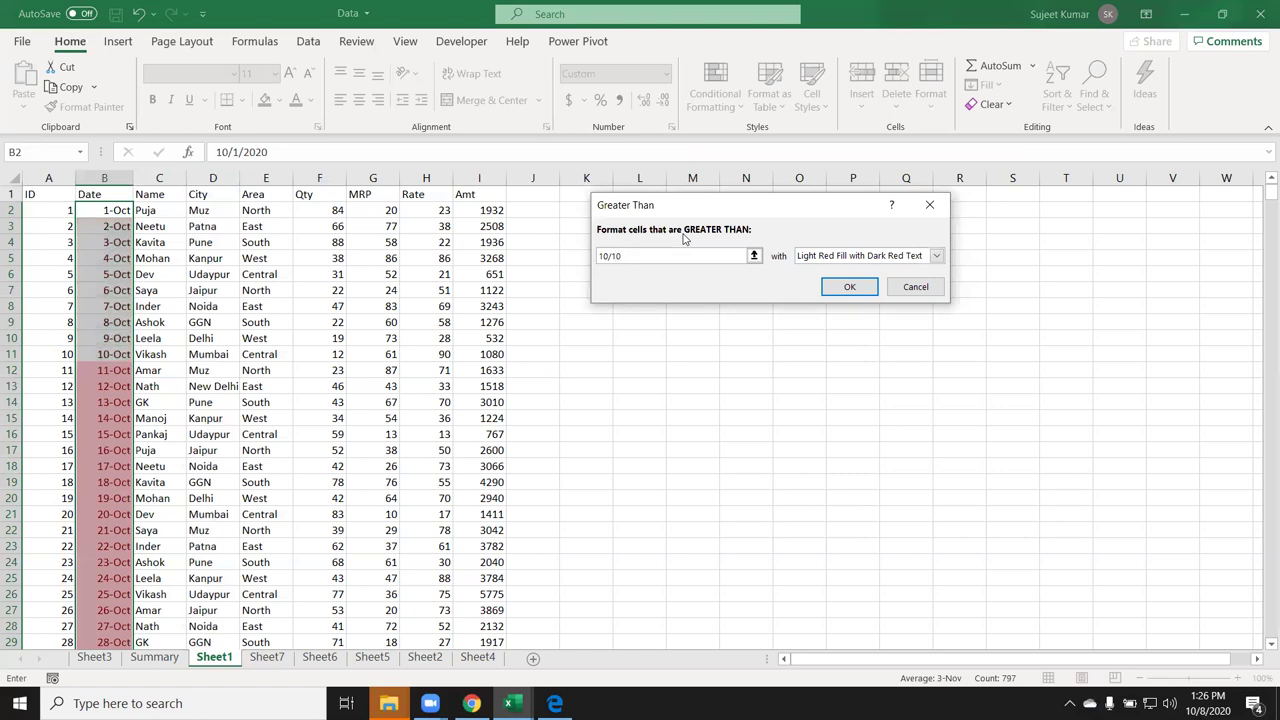
{"action": "key", "text": "Escape"}
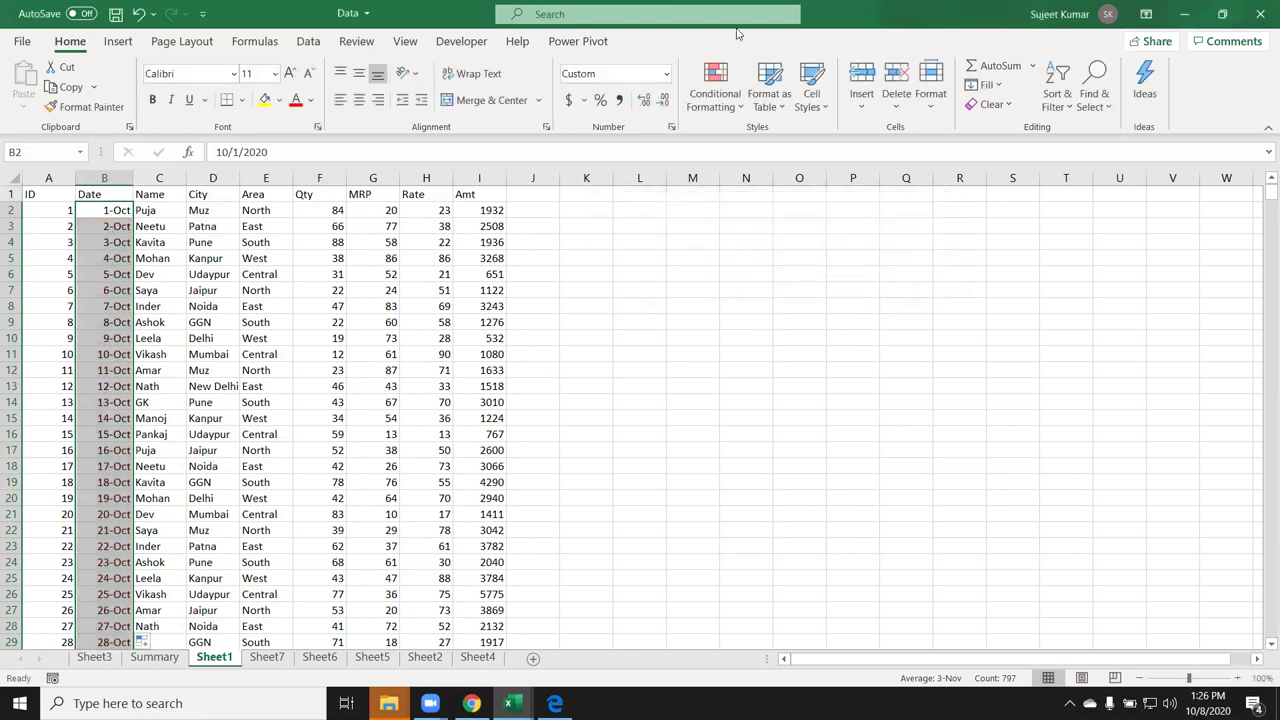
{"action": "left_click", "coordinate": [716, 95]}
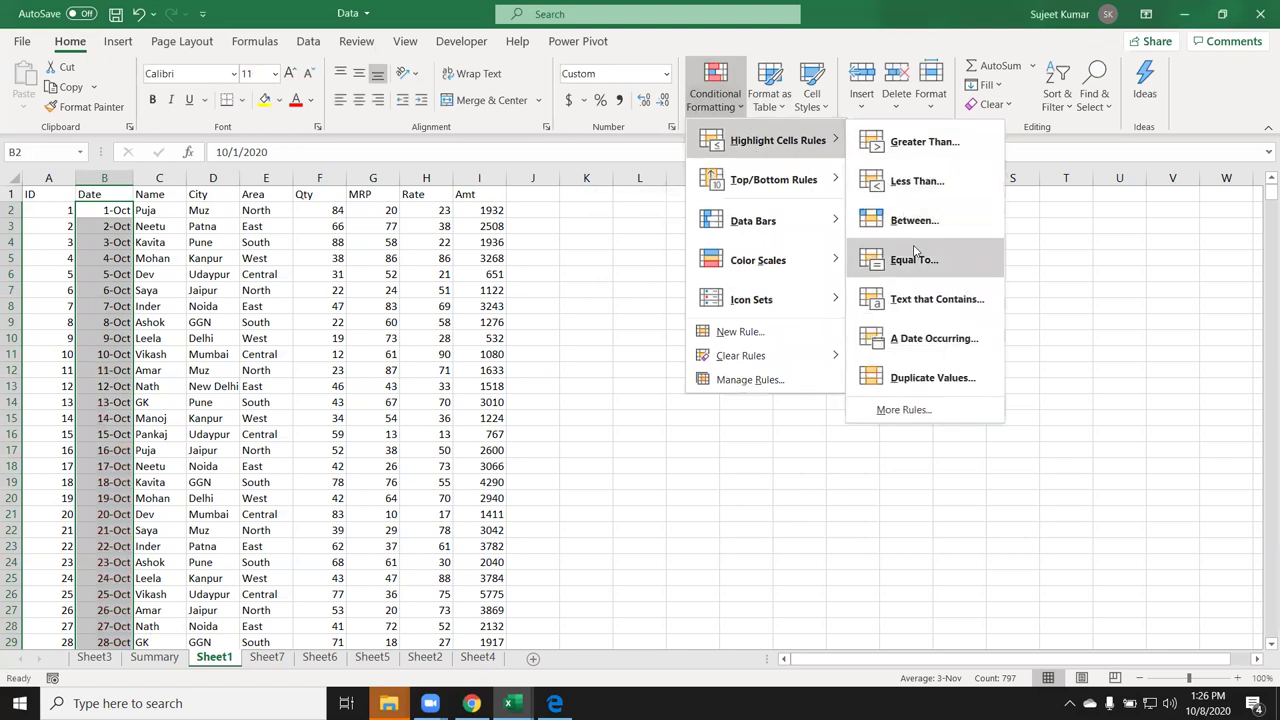
{"action": "left_click", "coordinate": [914, 259]}
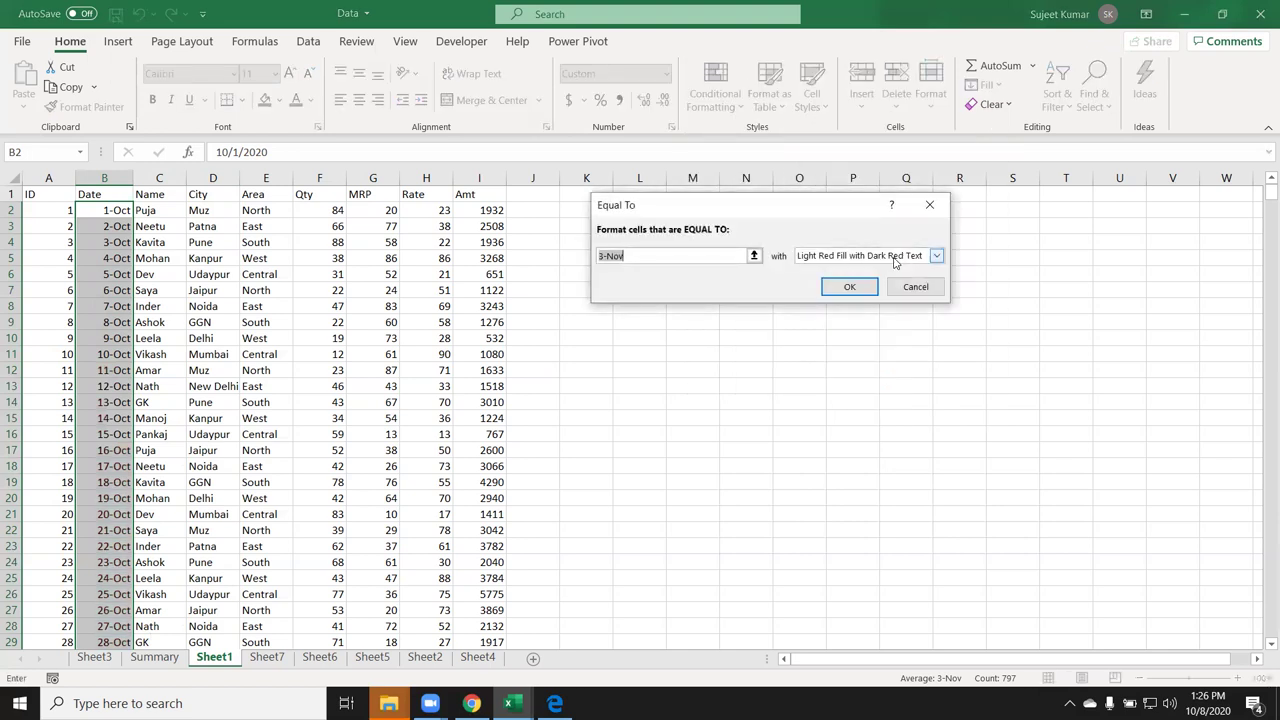
{"action": "type", "text": "10/8"}
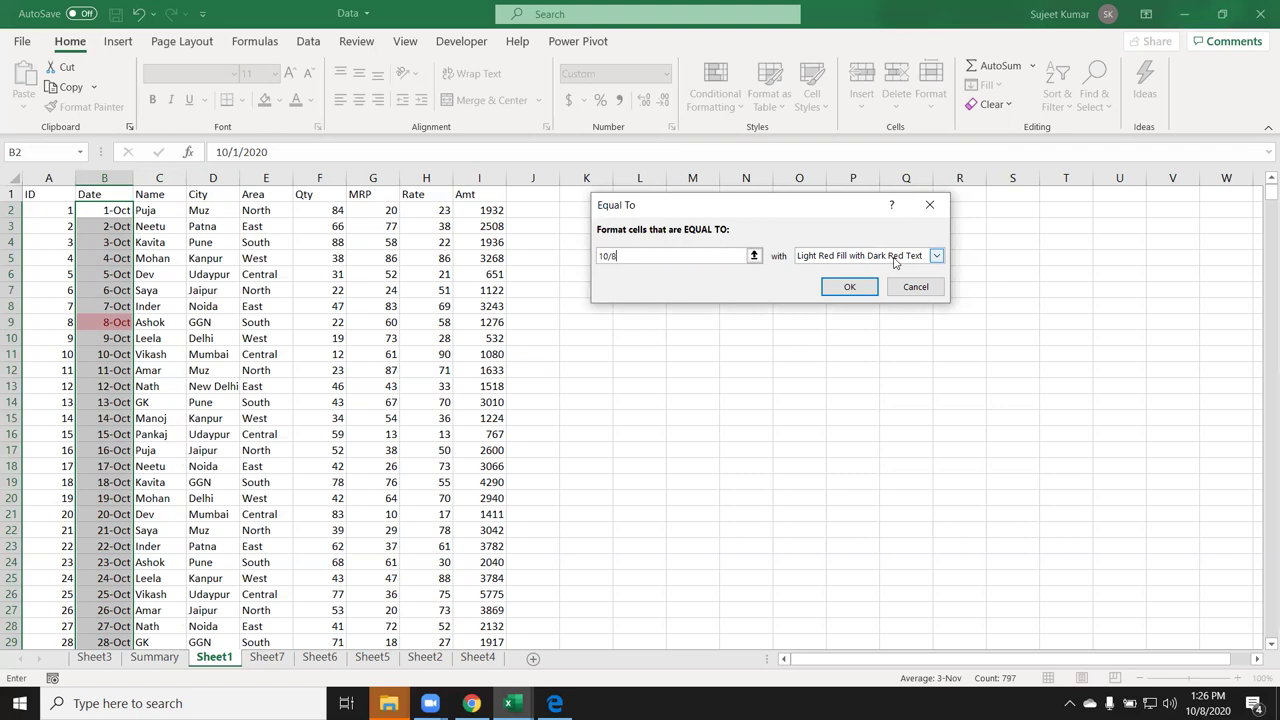
{"action": "key", "text": "Escape"}
Step: Start an A Date Occurring rule and preview Today, Tomorrow and Last 7 days
{"action": "left_click", "coordinate": [716, 100]}
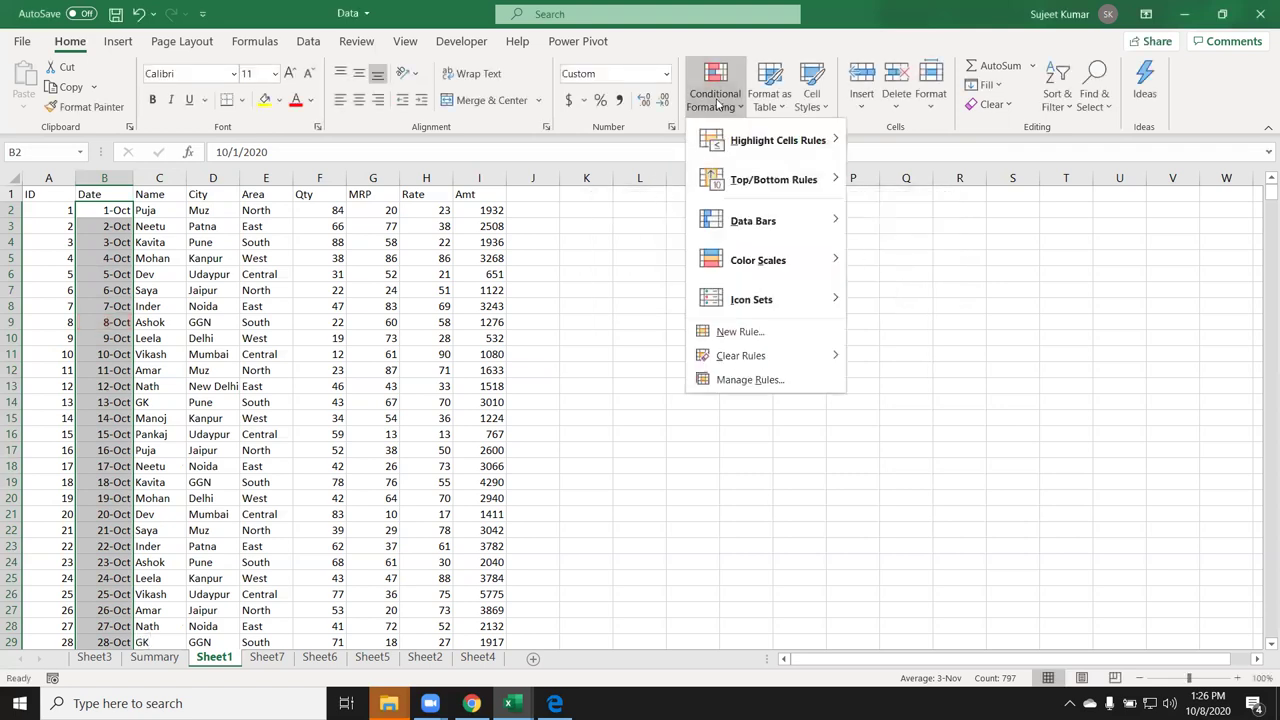
{"action": "mouse_move", "coordinate": [744, 194]}
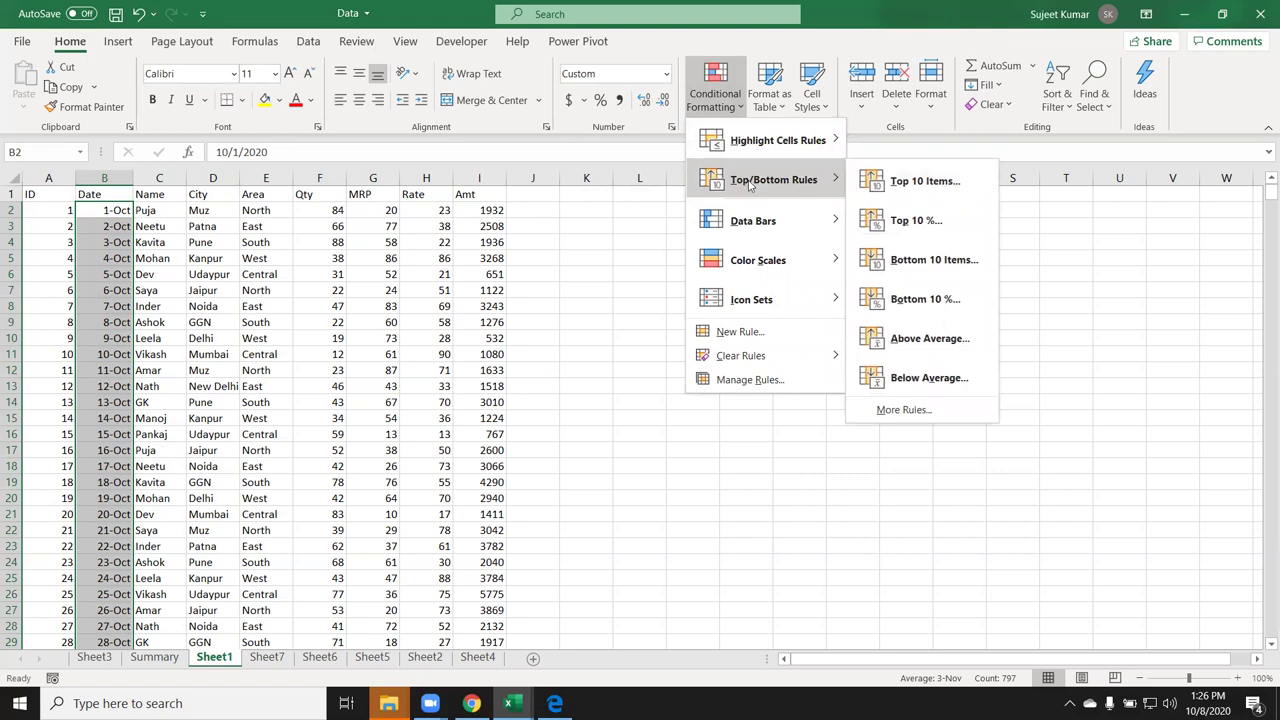
{"action": "mouse_move", "coordinate": [771, 148]}
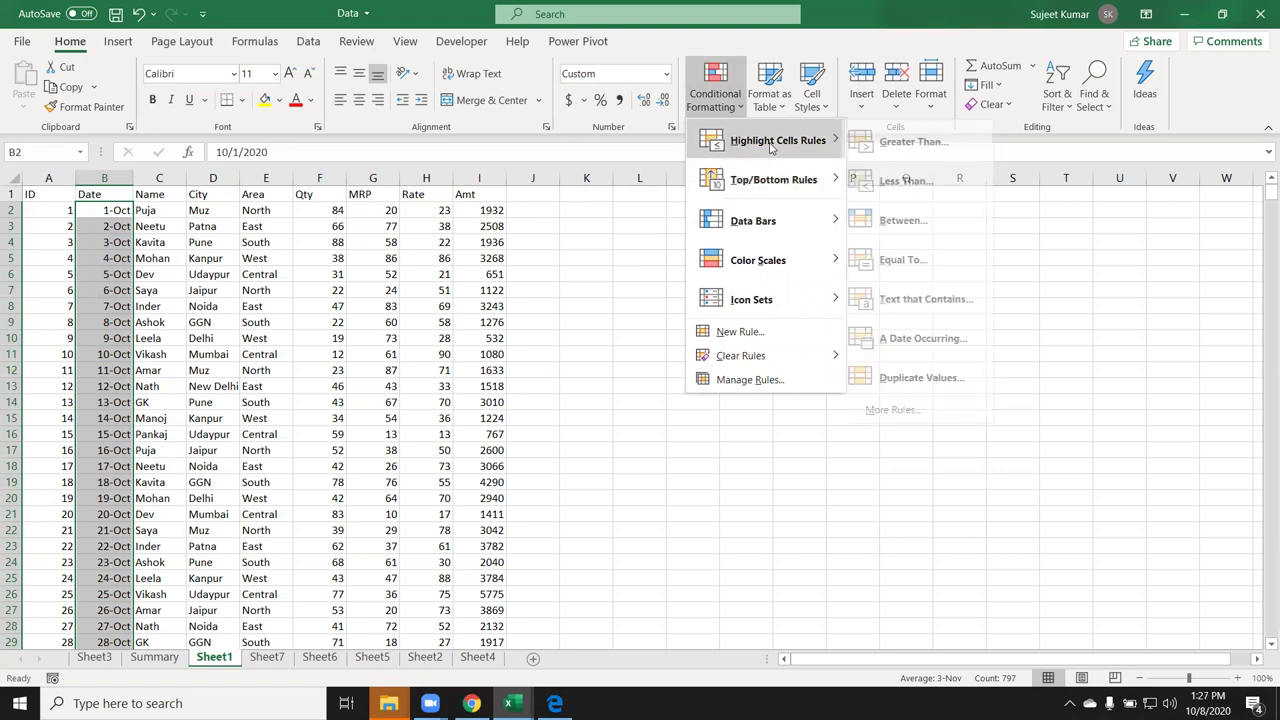
{"action": "left_click", "coordinate": [911, 353]}
{"action": "left_click", "coordinate": [660, 237]}
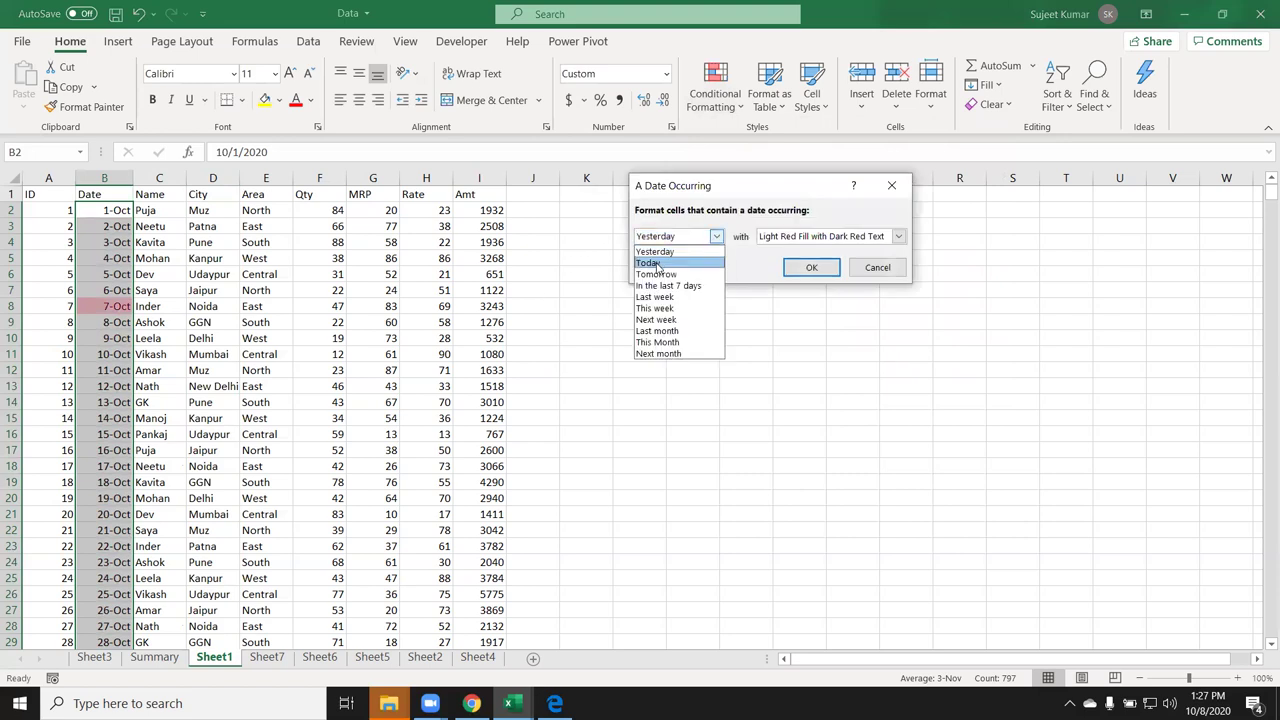
{"action": "left_click", "coordinate": [658, 264]}
{"action": "left_click", "coordinate": [662, 237]}
{"action": "left_click", "coordinate": [662, 274]}
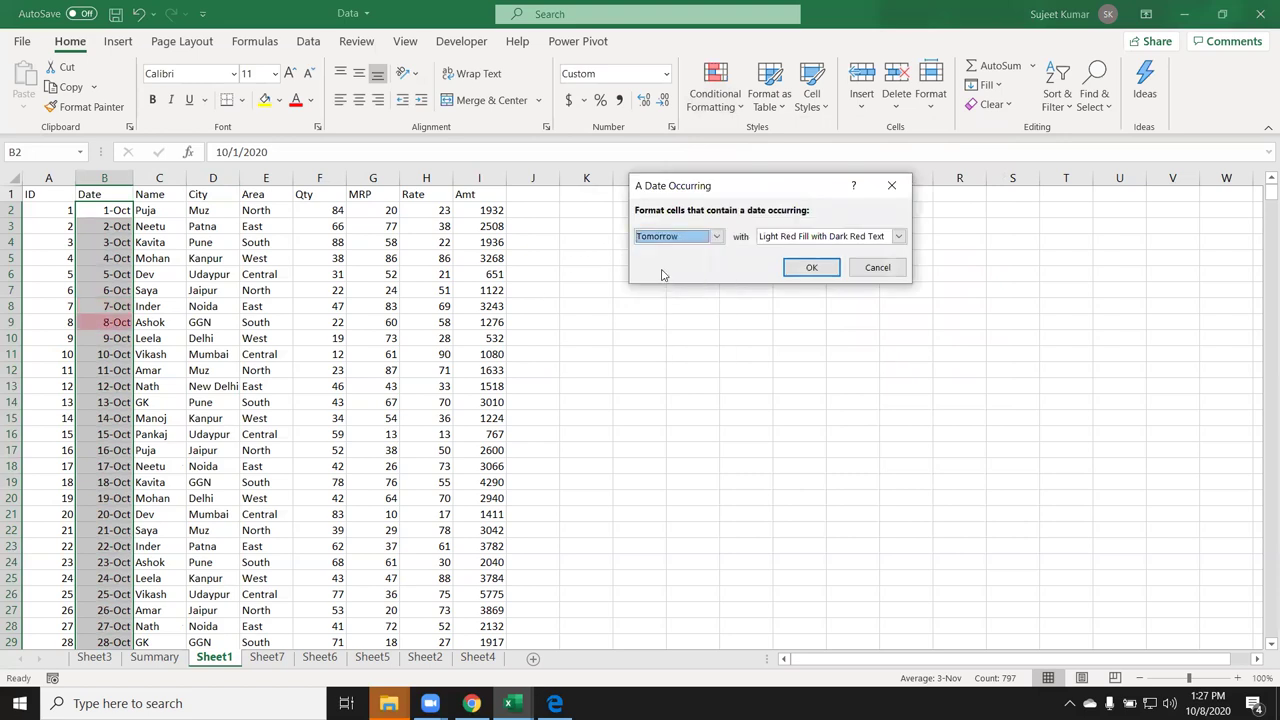
{"action": "left_click", "coordinate": [660, 238]}
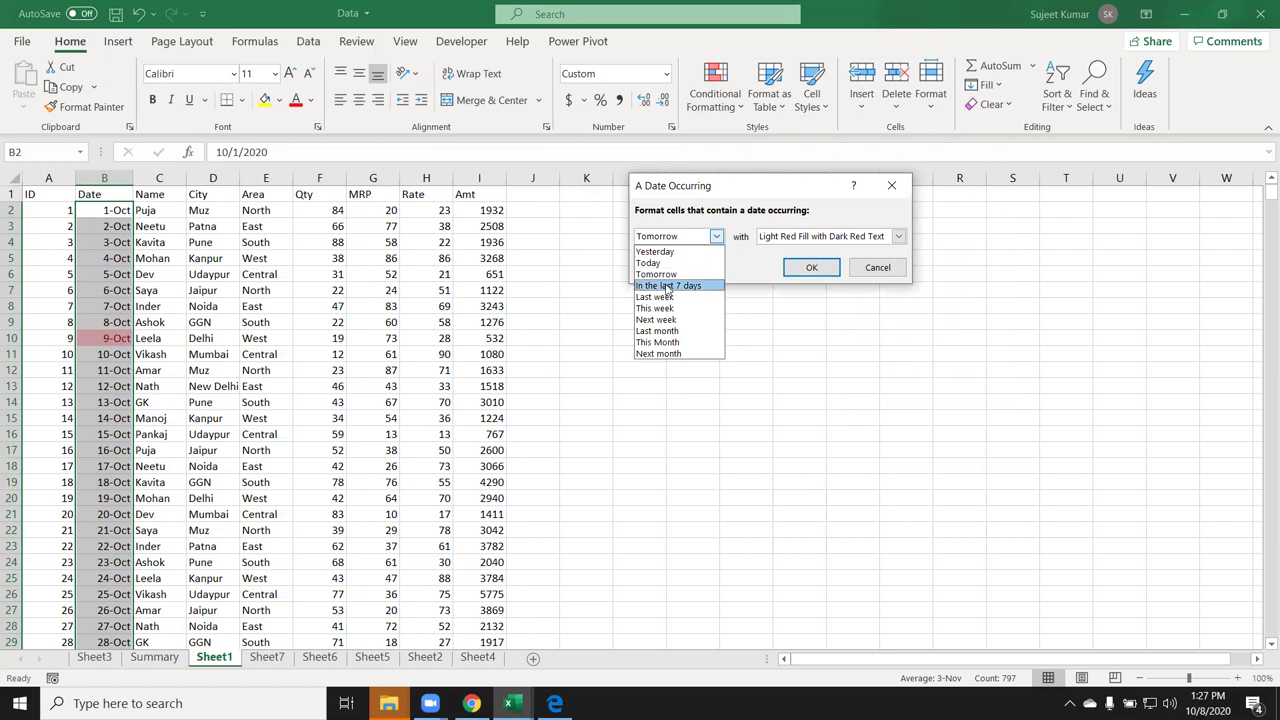
{"action": "left_click", "coordinate": [667, 287]}
Step: Preview the Last week, This week, Next week and Last month periods on the dates
{"action": "left_click", "coordinate": [658, 240]}
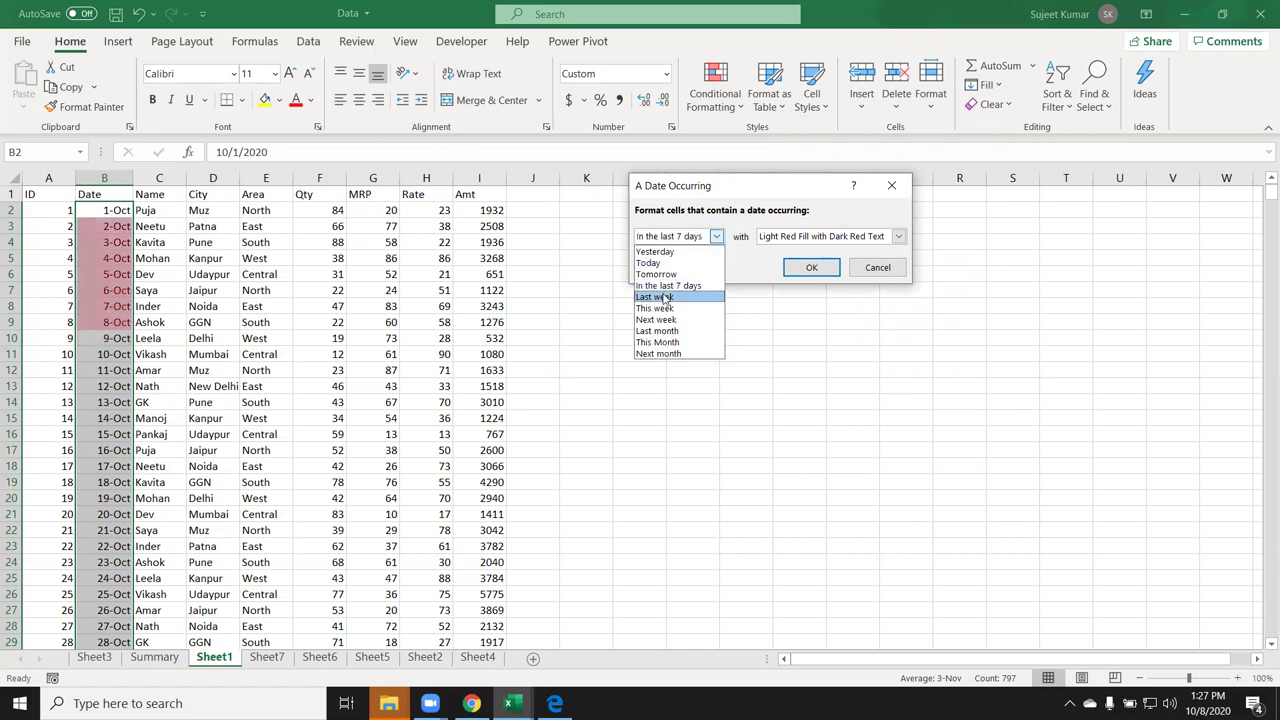
{"action": "left_click", "coordinate": [665, 298]}
{"action": "left_click", "coordinate": [660, 240]}
{"action": "left_click", "coordinate": [665, 309]}
{"action": "left_click", "coordinate": [658, 241]}
{"action": "left_click", "coordinate": [665, 320]}
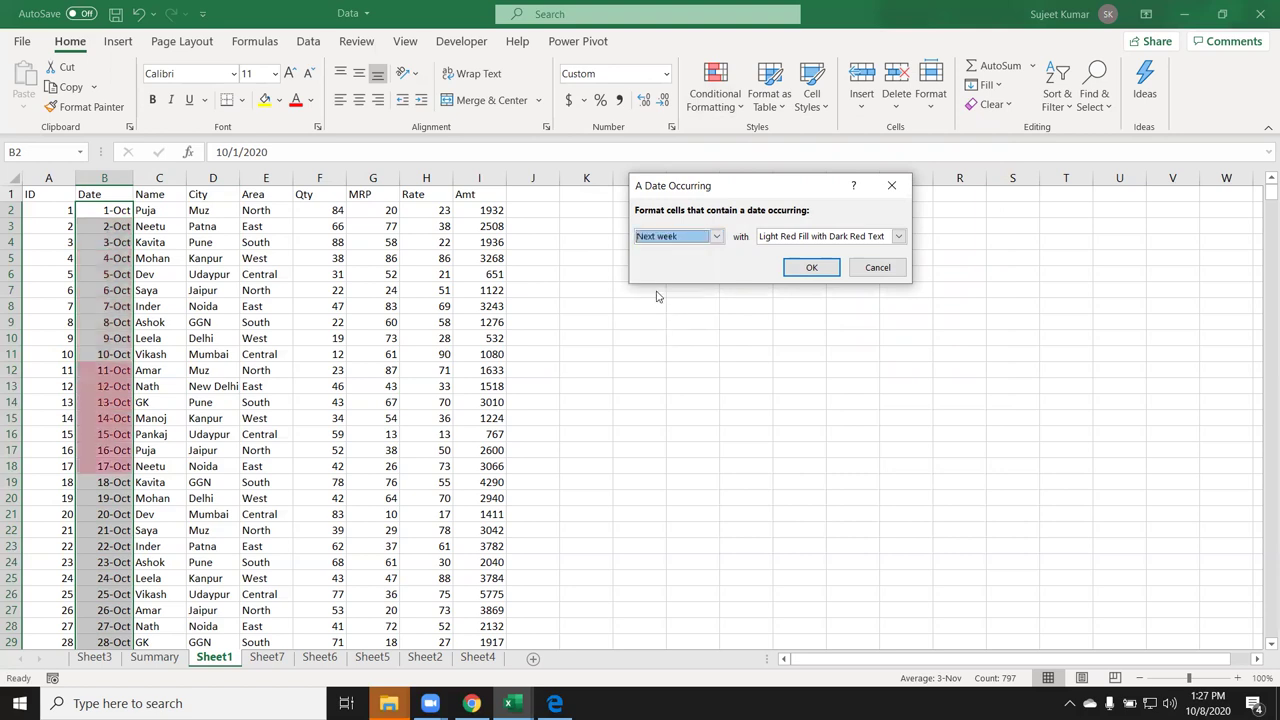
{"action": "left_click", "coordinate": [651, 241]}
{"action": "left_click", "coordinate": [660, 336]}
{"action": "left_click", "coordinate": [665, 240]}
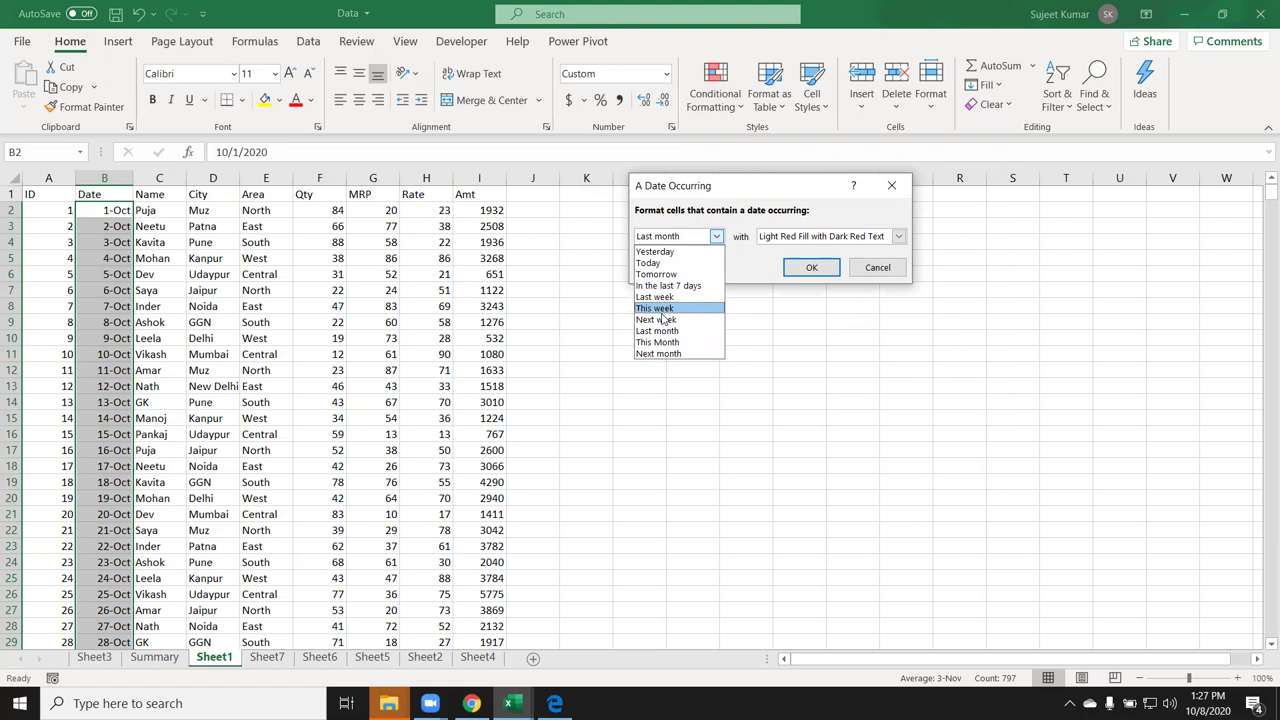
{"action": "left_click", "coordinate": [657, 308]}
Step: Cycle the previews again through Today, Tomorrow, Last 7 days and Last week
{"action": "left_click", "coordinate": [657, 244]}
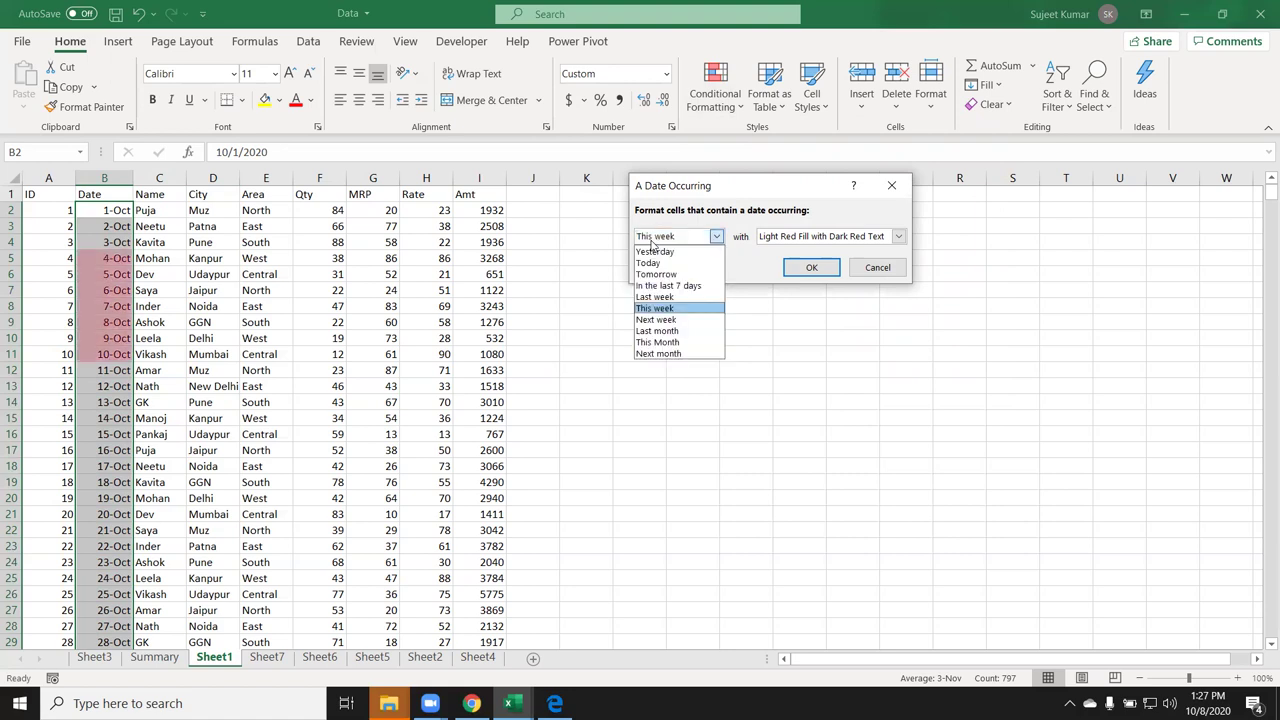
{"action": "left_click", "coordinate": [657, 263]}
{"action": "left_click", "coordinate": [660, 238]}
{"action": "left_click", "coordinate": [657, 274]}
{"action": "left_click", "coordinate": [665, 238]}
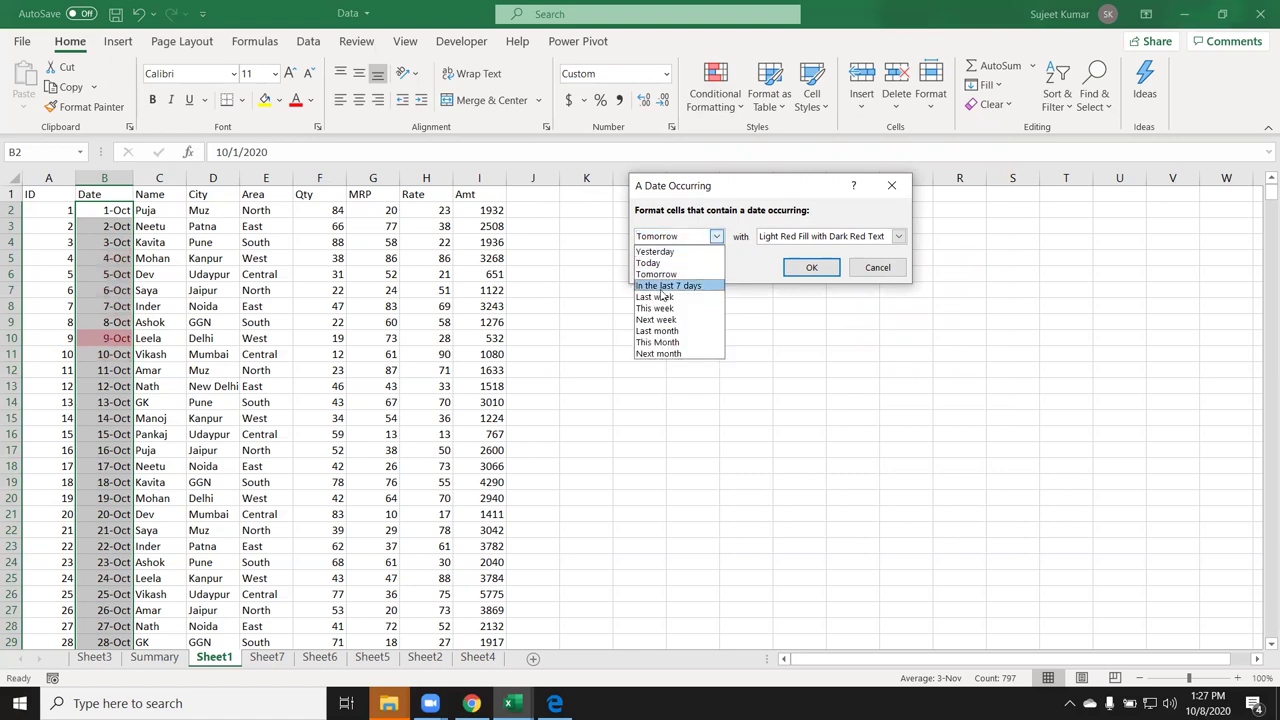
{"action": "left_click", "coordinate": [664, 287]}
{"action": "left_click", "coordinate": [662, 238]}
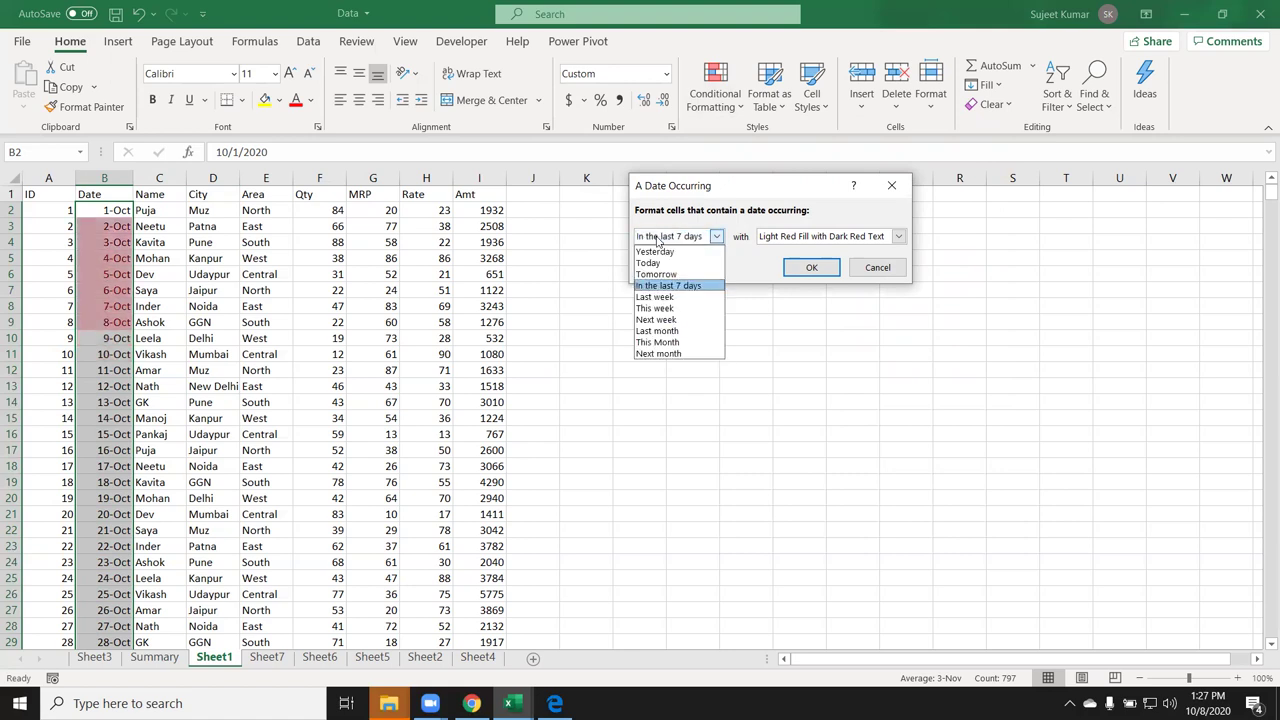
{"action": "left_click", "coordinate": [657, 298]}
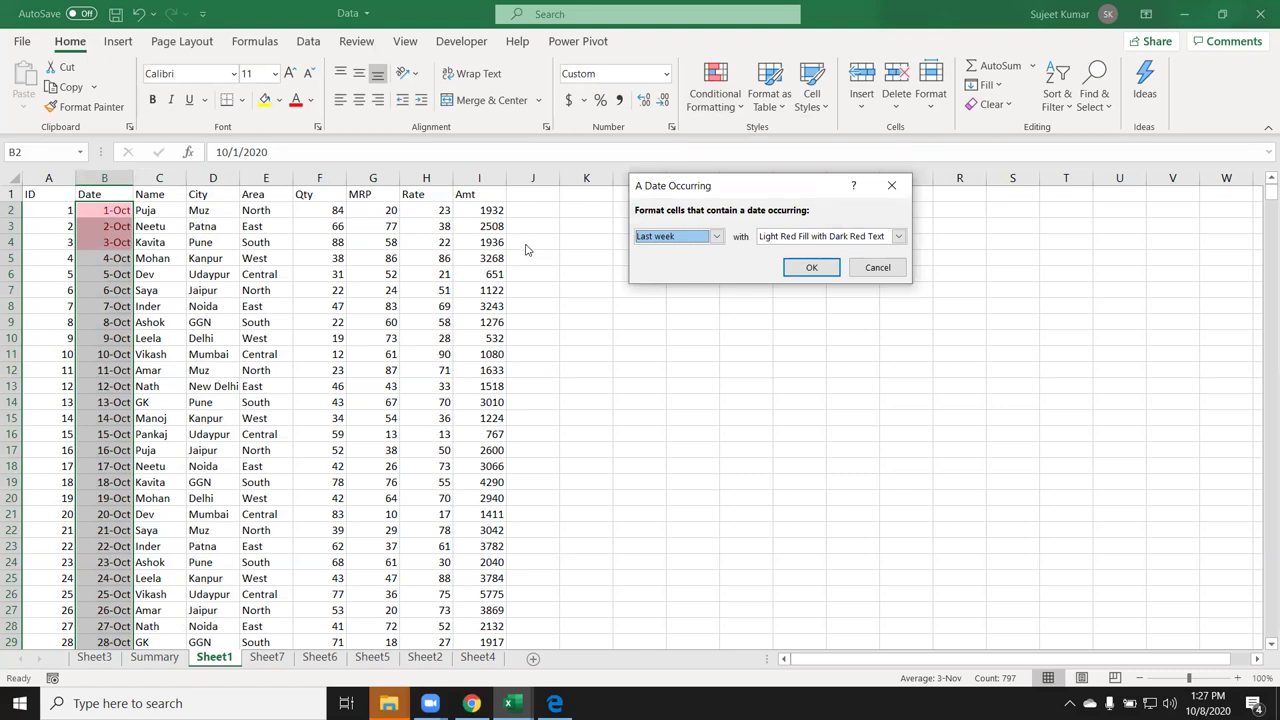
Step: Leave Last week selected and cancel the date rule without applying it
{"action": "left_click", "coordinate": [652, 240]}
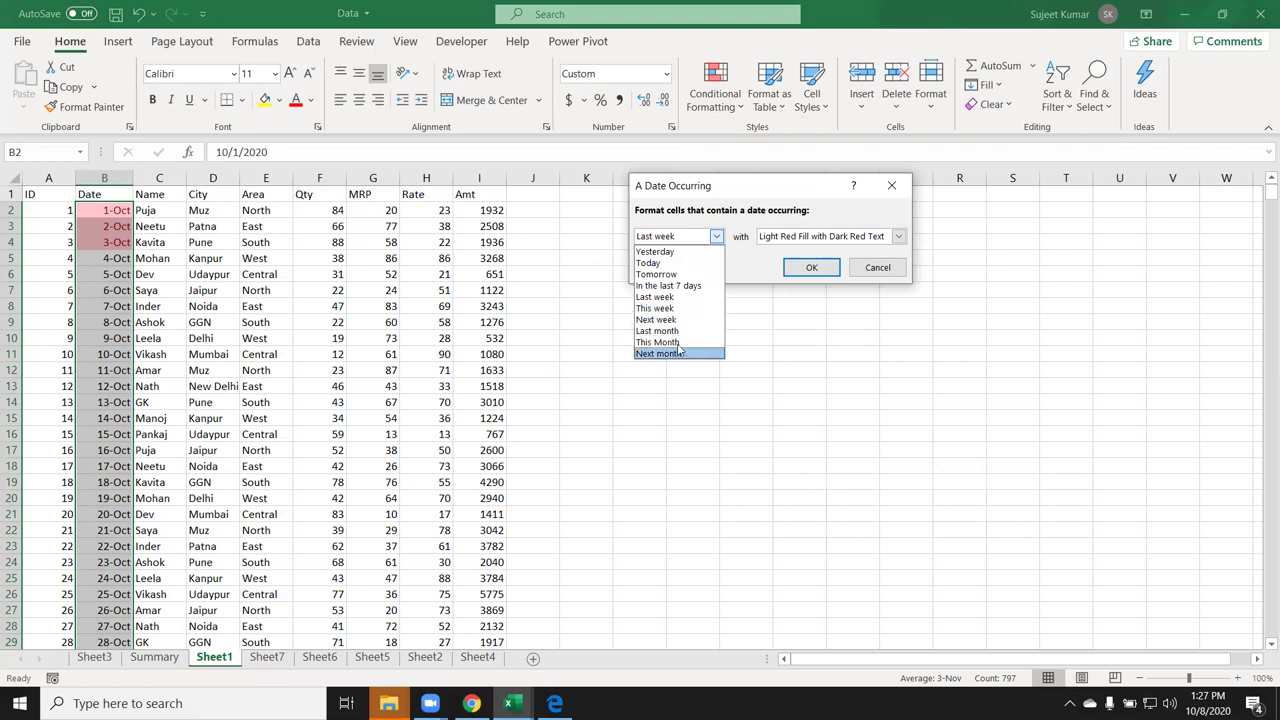
{"action": "left_click", "coordinate": [675, 297]}
{"action": "key", "text": "Escape"}
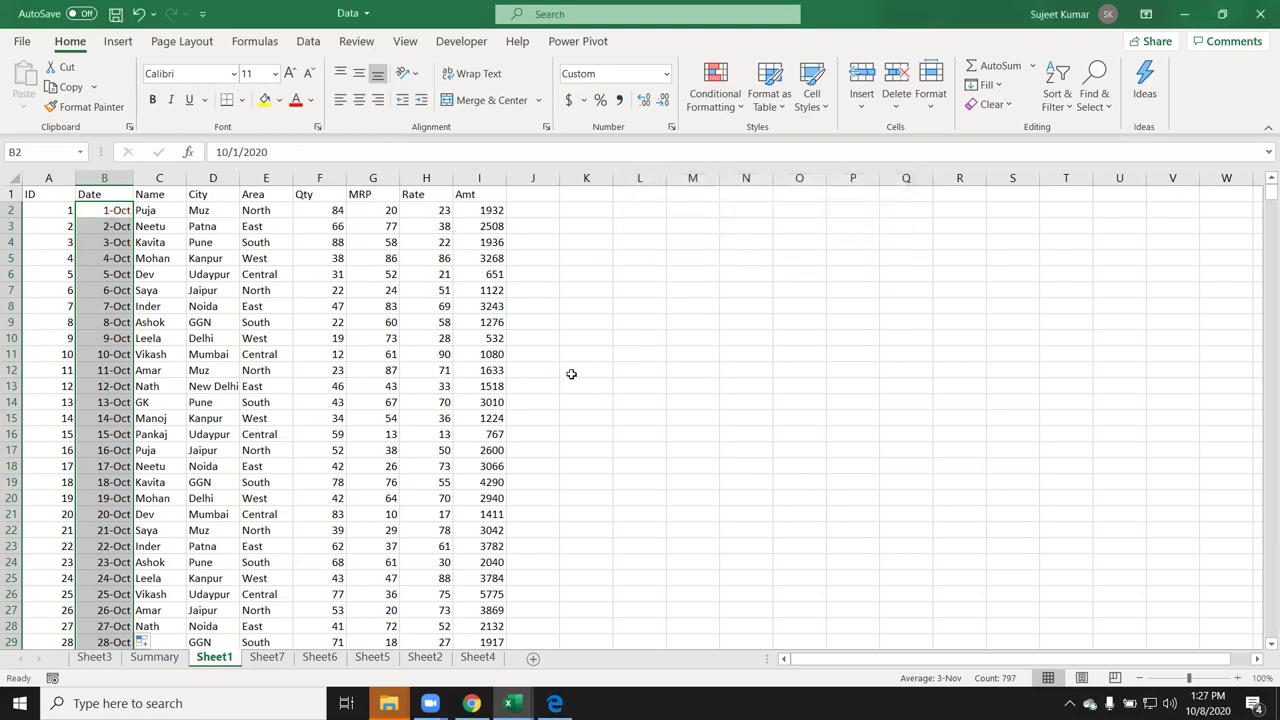
{"action": "left_click", "coordinate": [543, 312]}
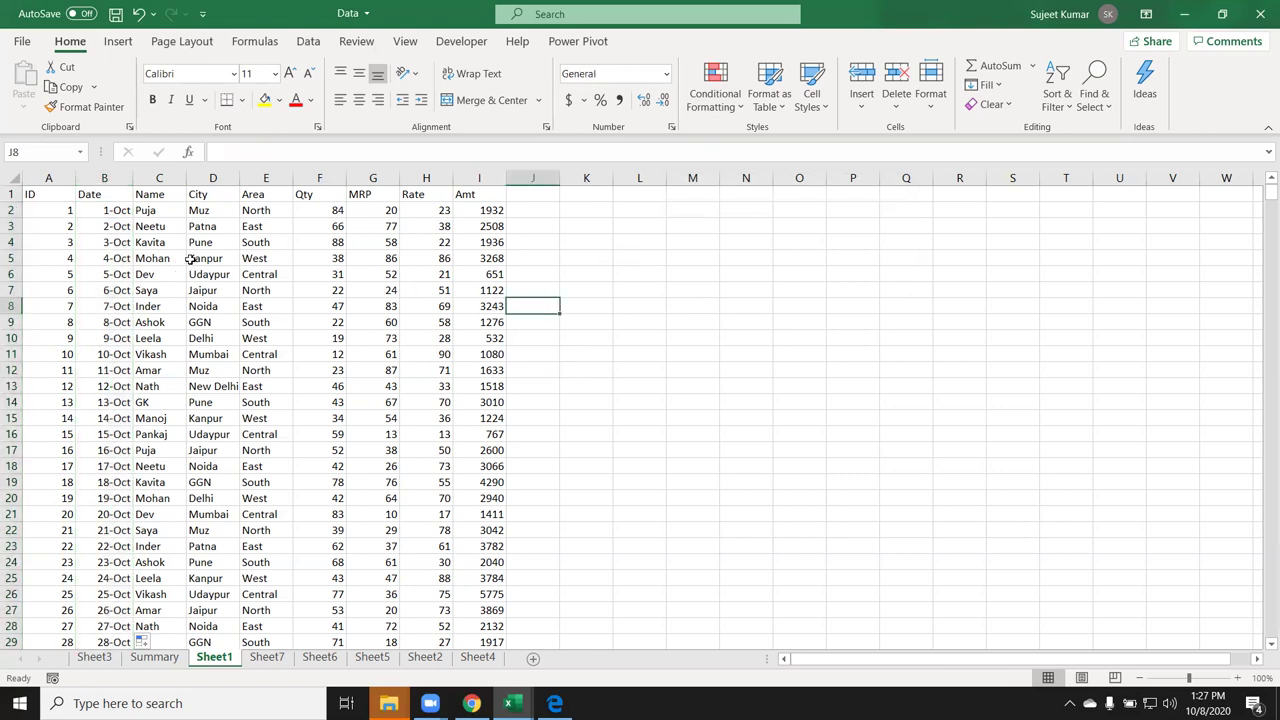
{"action": "left_click", "coordinate": [439, 210]}
{"action": "left_click_drag", "start_coordinate": [439, 210], "coordinate": [444, 578]}
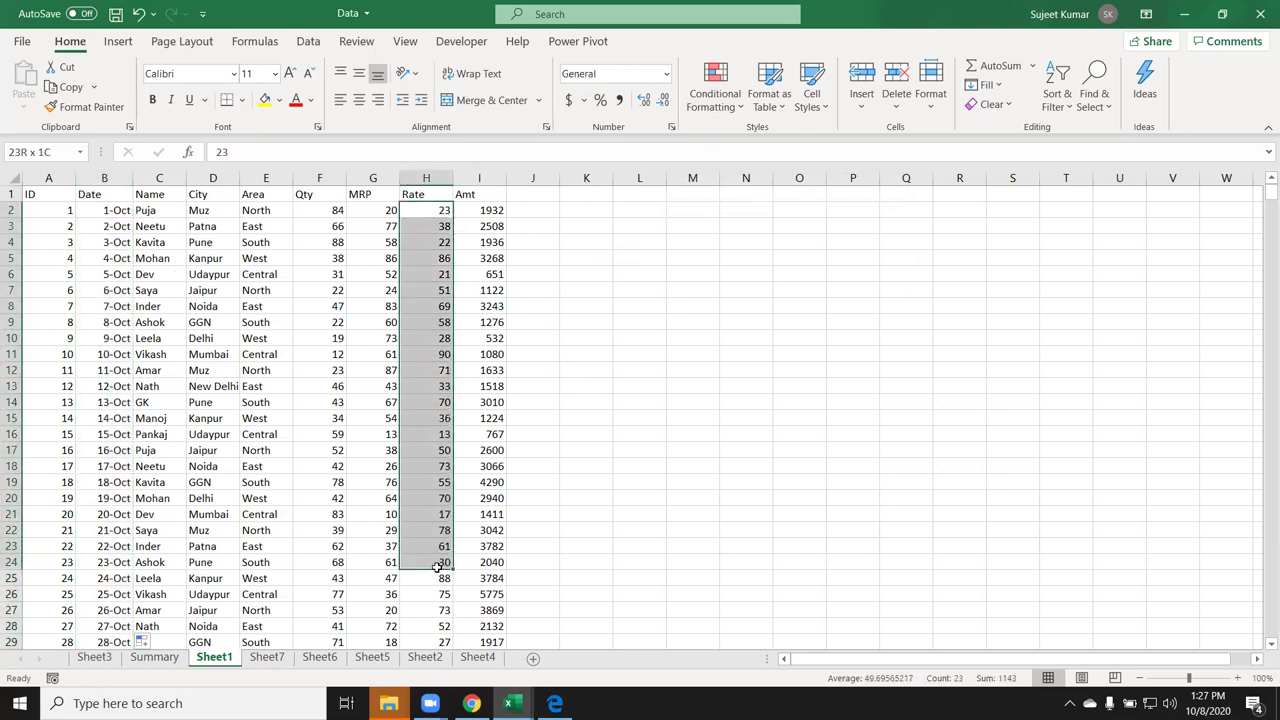
{"action": "left_click", "coordinate": [738, 100]}
{"action": "mouse_move", "coordinate": [760, 150]}
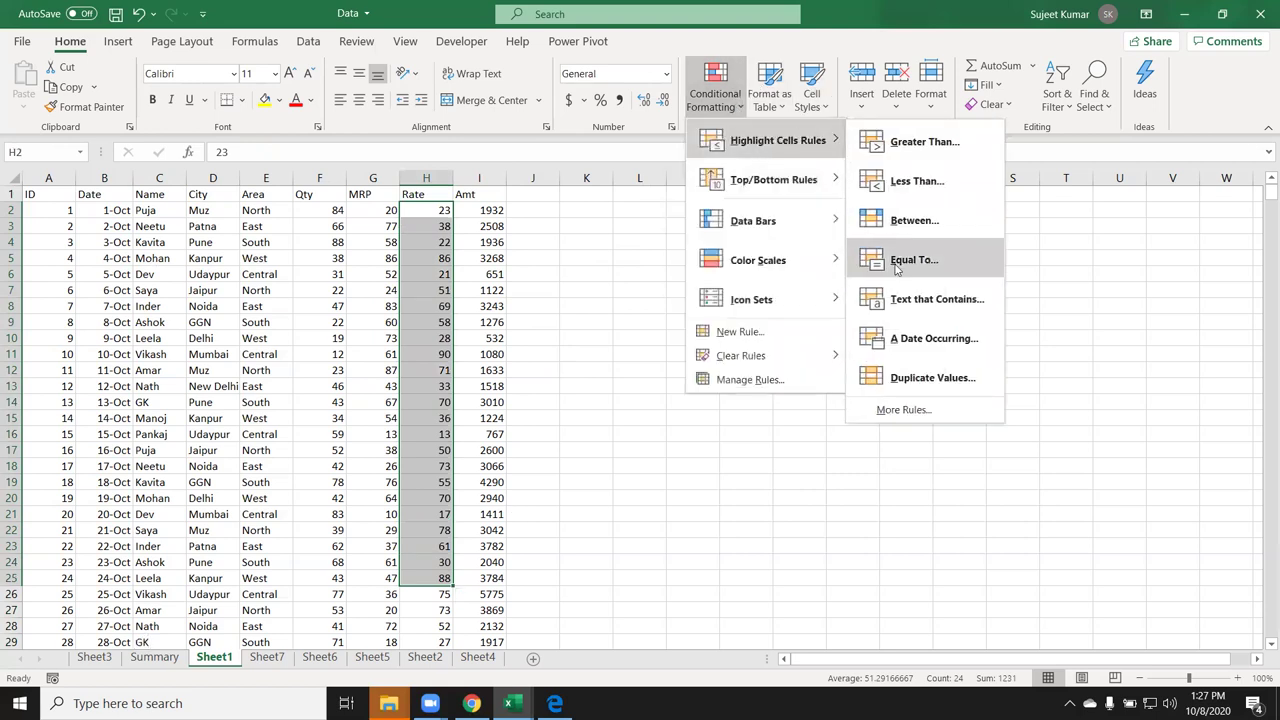
{"action": "left_click", "coordinate": [906, 372]}
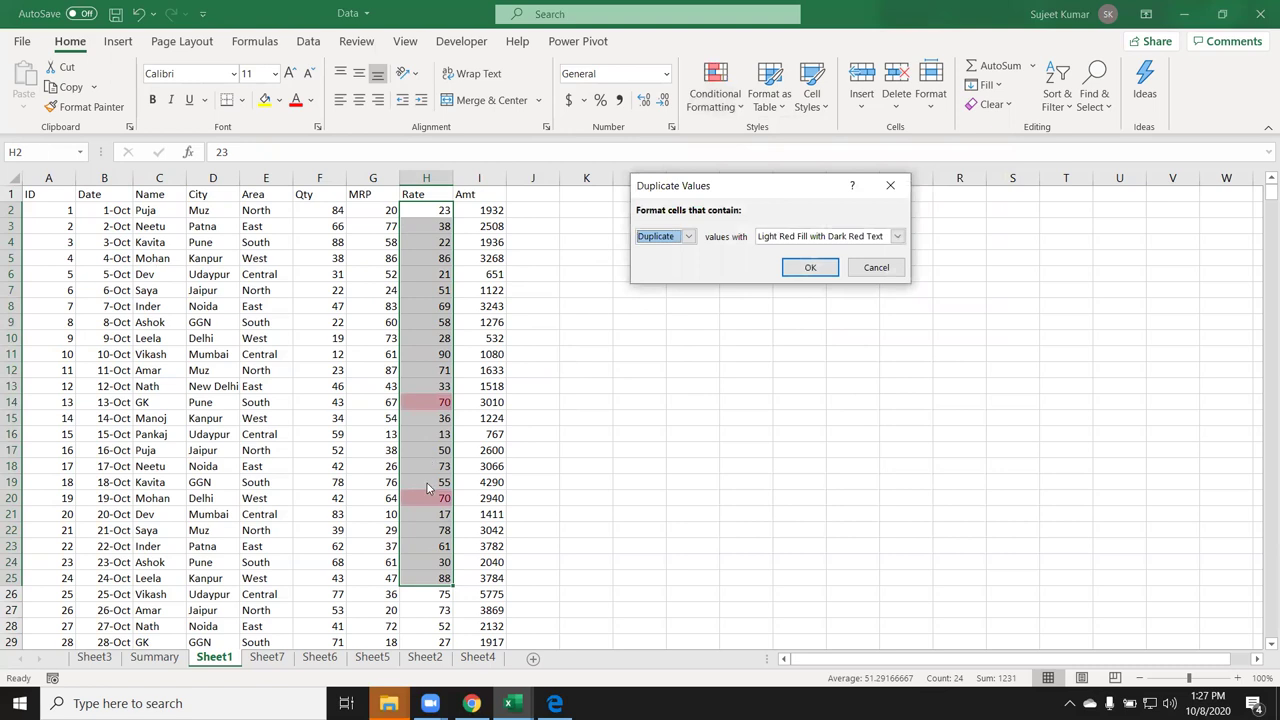
{"action": "left_click", "coordinate": [688, 236]}
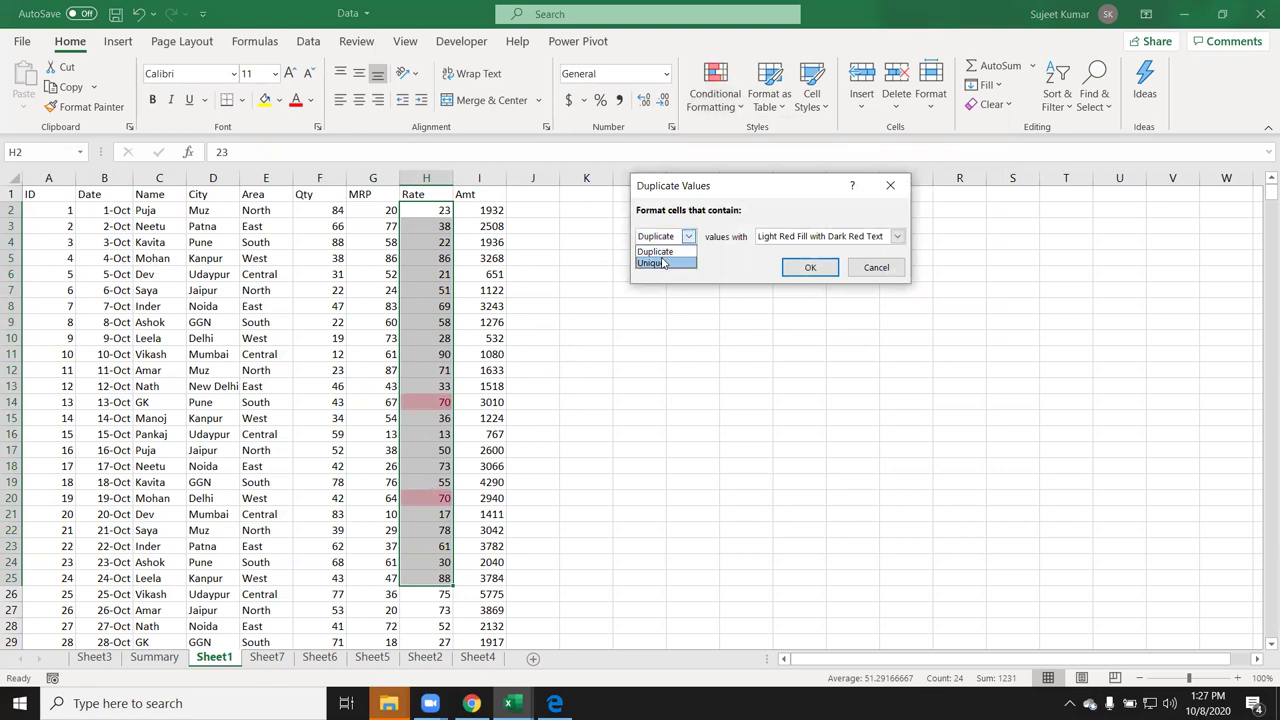
{"action": "left_click", "coordinate": [660, 260]}
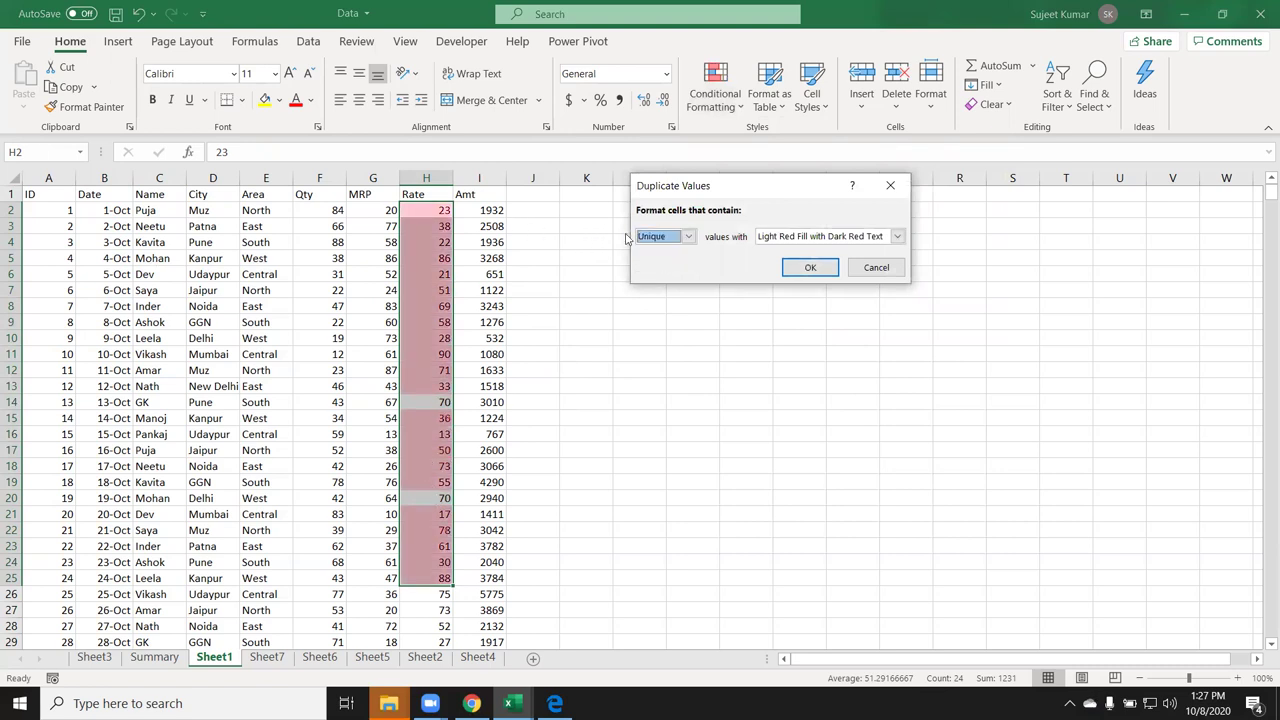
{"action": "left_click", "coordinate": [645, 238]}
{"action": "left_click", "coordinate": [655, 251]}
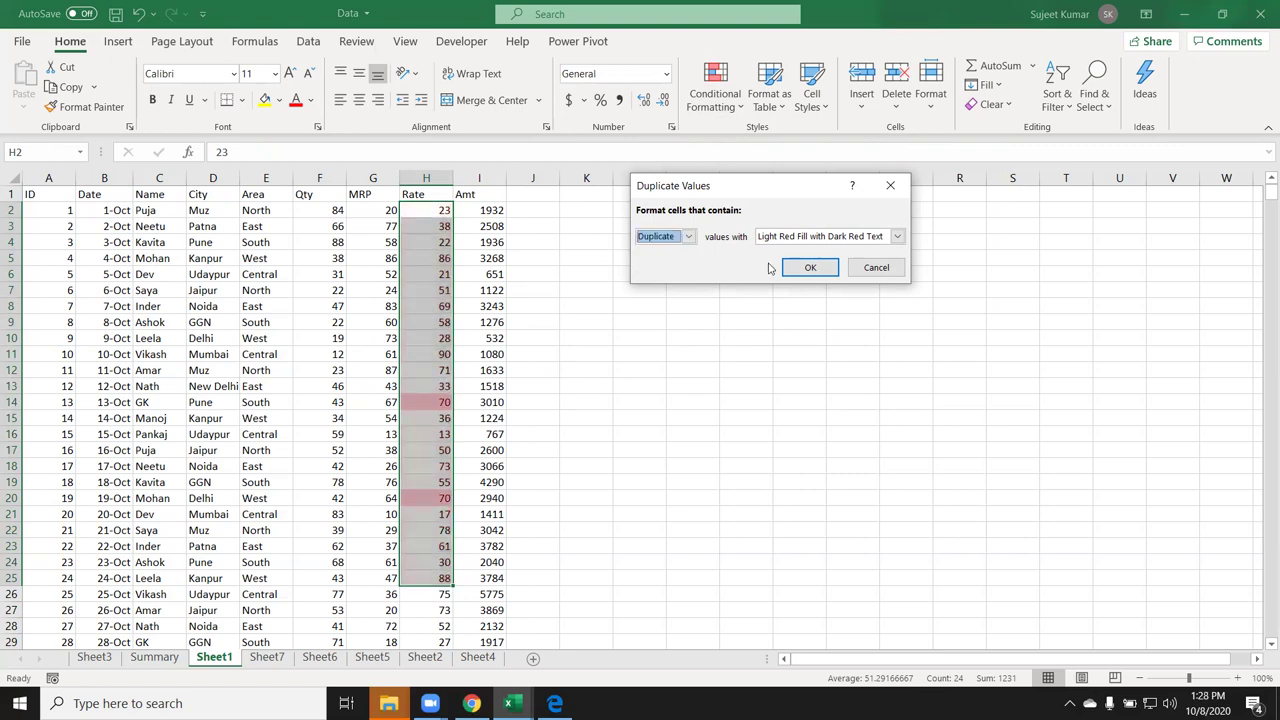
{"action": "left_click", "coordinate": [788, 236]}
{"action": "left_click", "coordinate": [700, 127]}
{"action": "key", "text": "Escape"}
{"action": "left_click", "coordinate": [715, 92]}
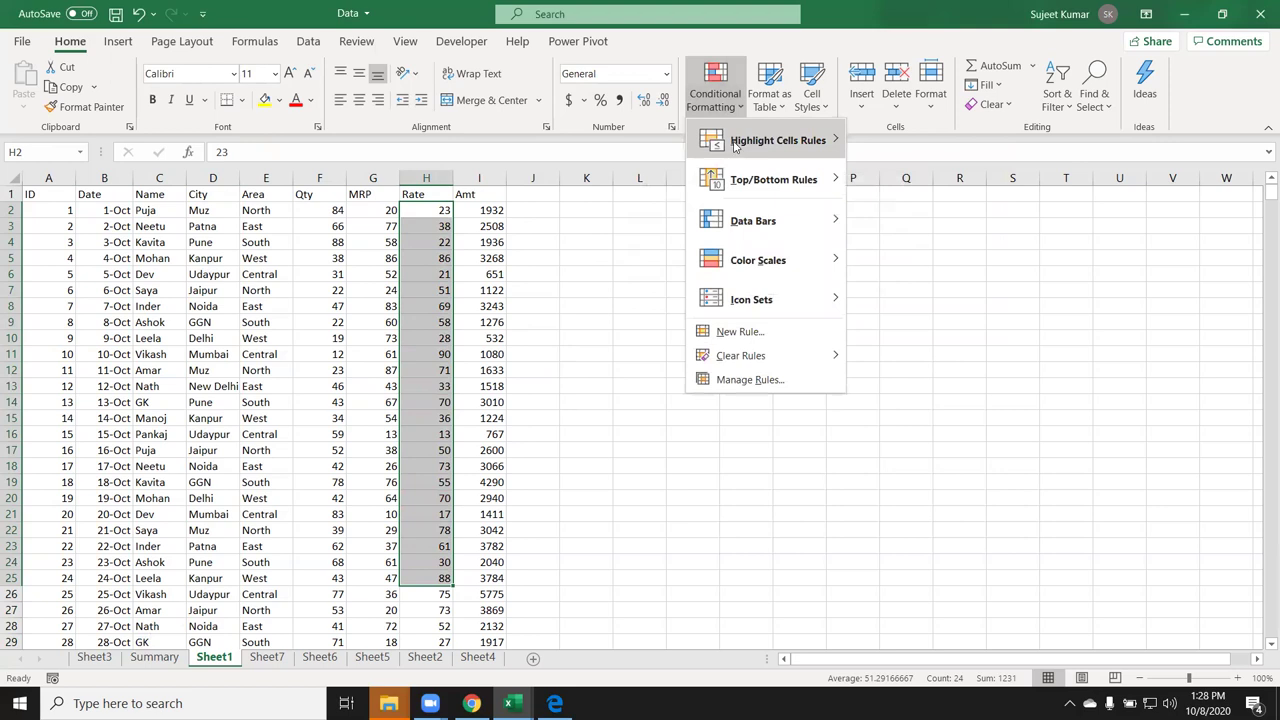
{"action": "mouse_move", "coordinate": [778, 140]}
{"action": "key", "text": "Escape"}
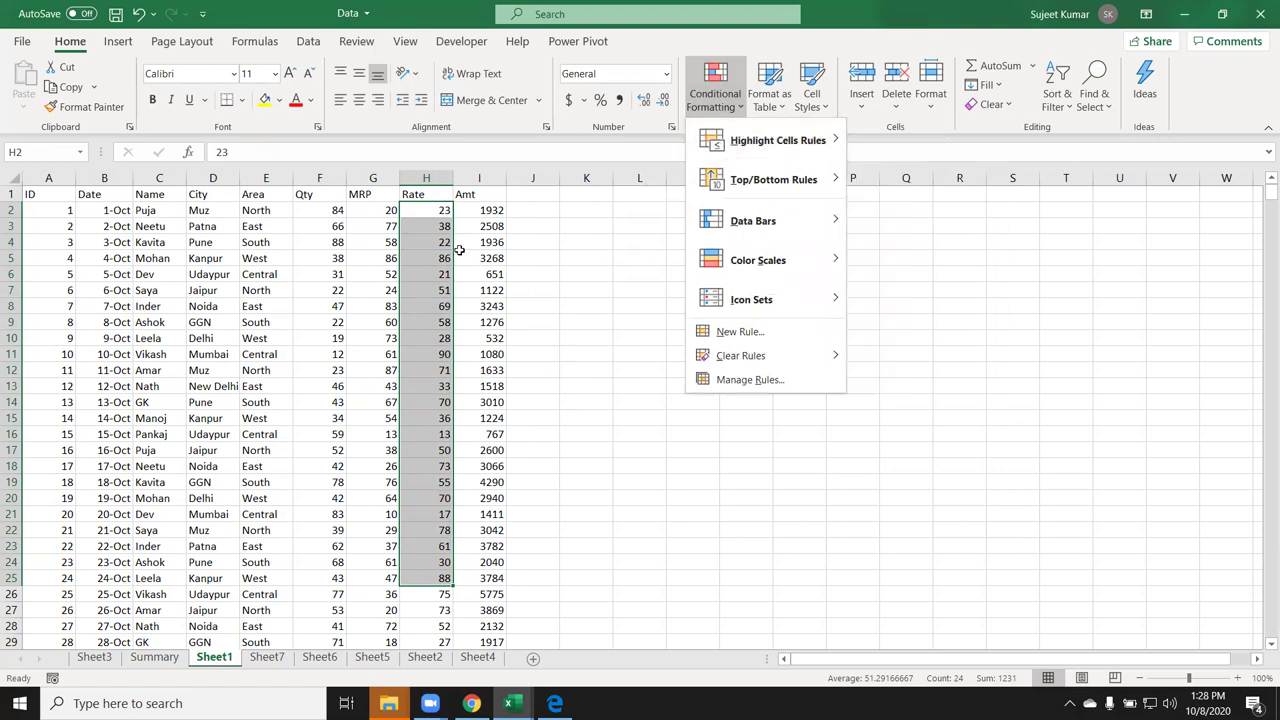
{"action": "key", "text": "Escape"}
{"action": "left_click", "coordinate": [354, 217]}
{"action": "left_click", "coordinate": [320, 178]}
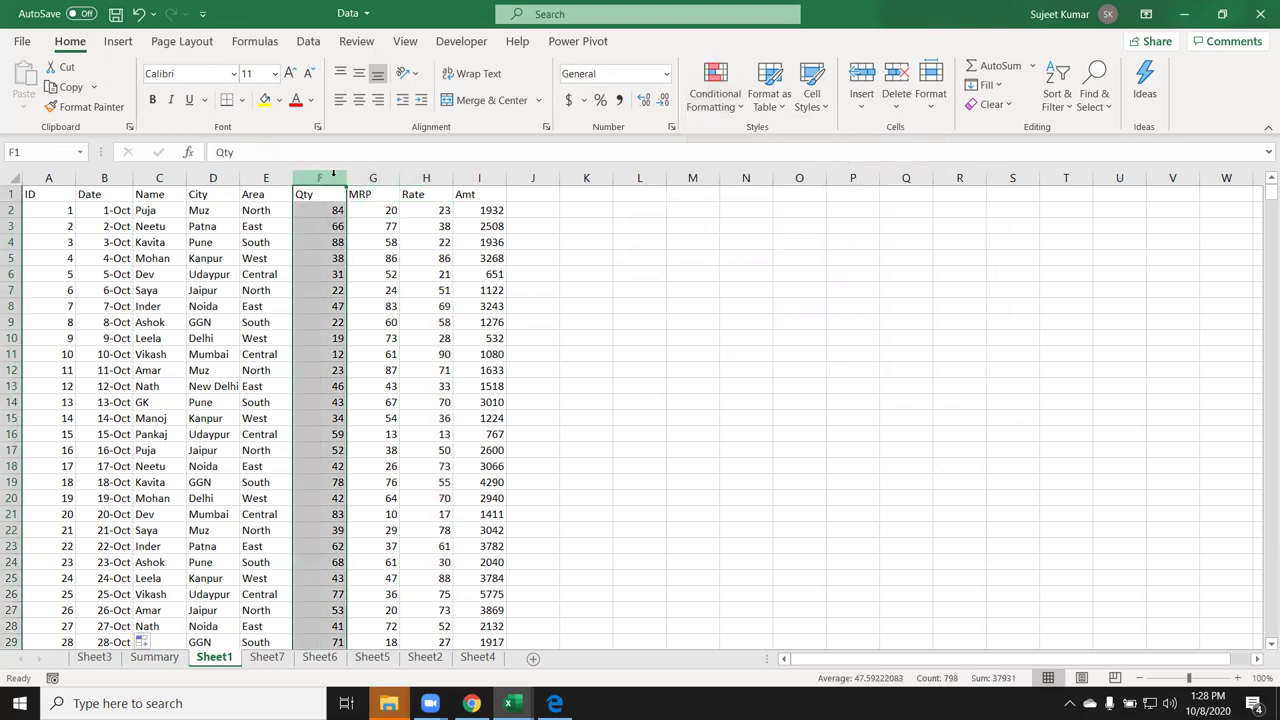
{"action": "left_click", "coordinate": [708, 100]}
{"action": "mouse_move", "coordinate": [740, 190]}
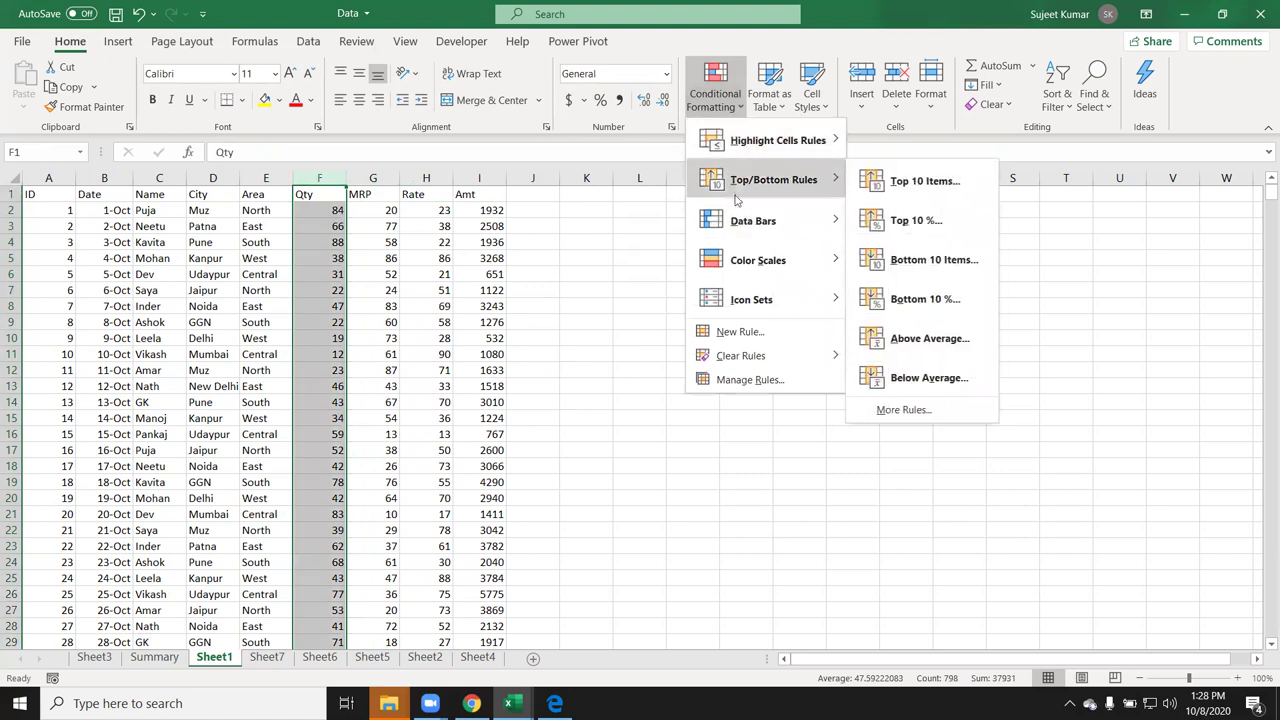
{"action": "left_click", "coordinate": [918, 182]}
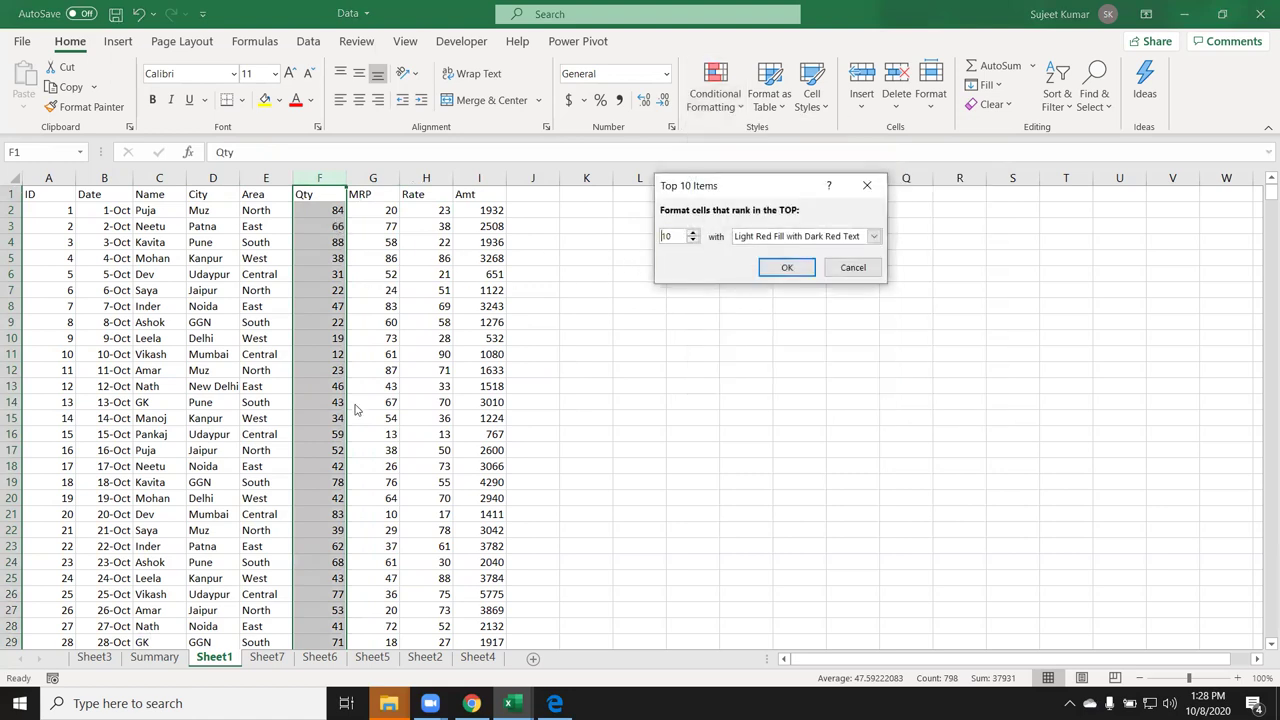
{"action": "left_click_drag", "start_coordinate": [677, 236], "coordinate": [649, 235]}
{"action": "type", "text": "50"}
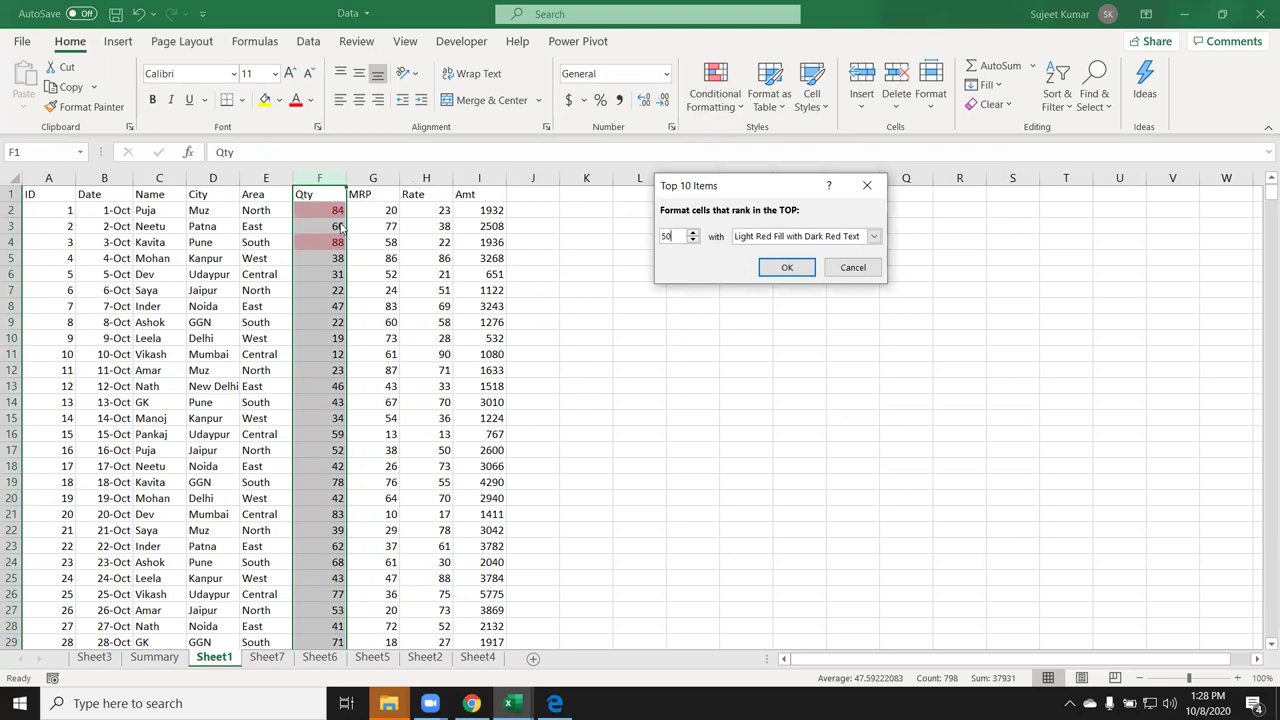
{"action": "left_click", "coordinate": [867, 185]}
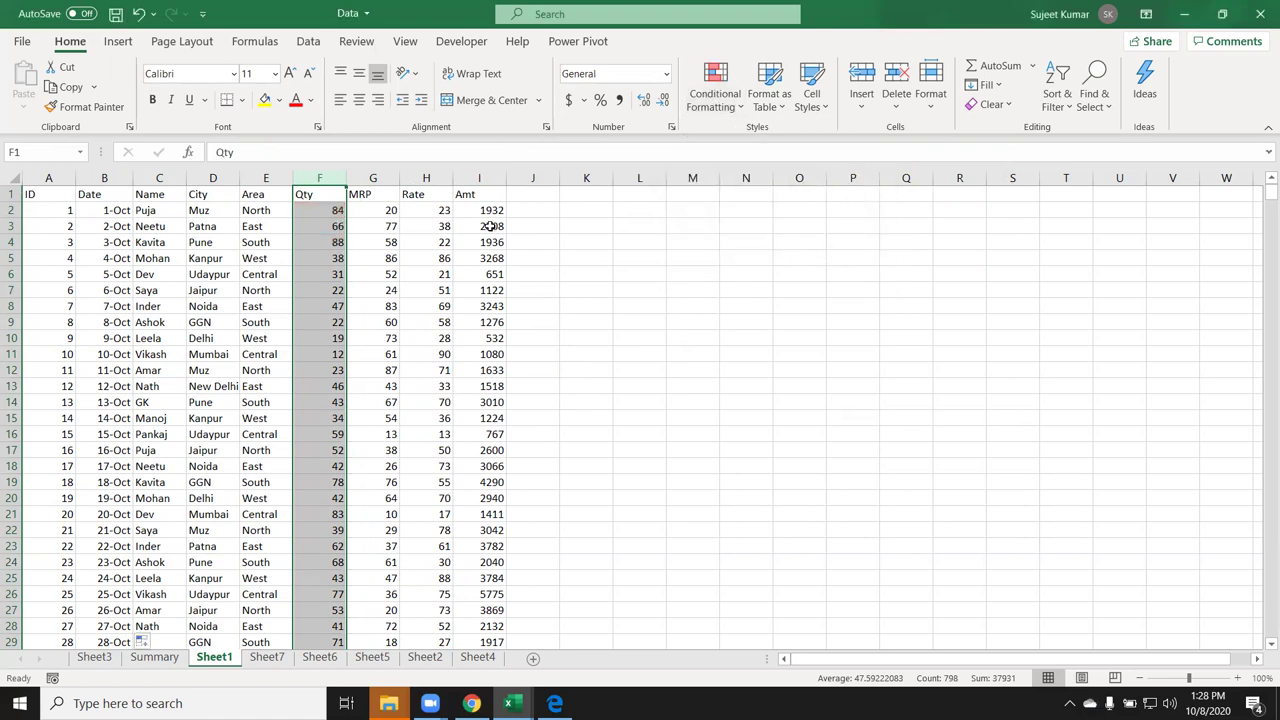
Step: Try a Bottom 10 Items rule on Qty with a count of 20, then cancel it unapplied
{"action": "left_click", "coordinate": [711, 94]}
{"action": "mouse_move", "coordinate": [707, 262]}
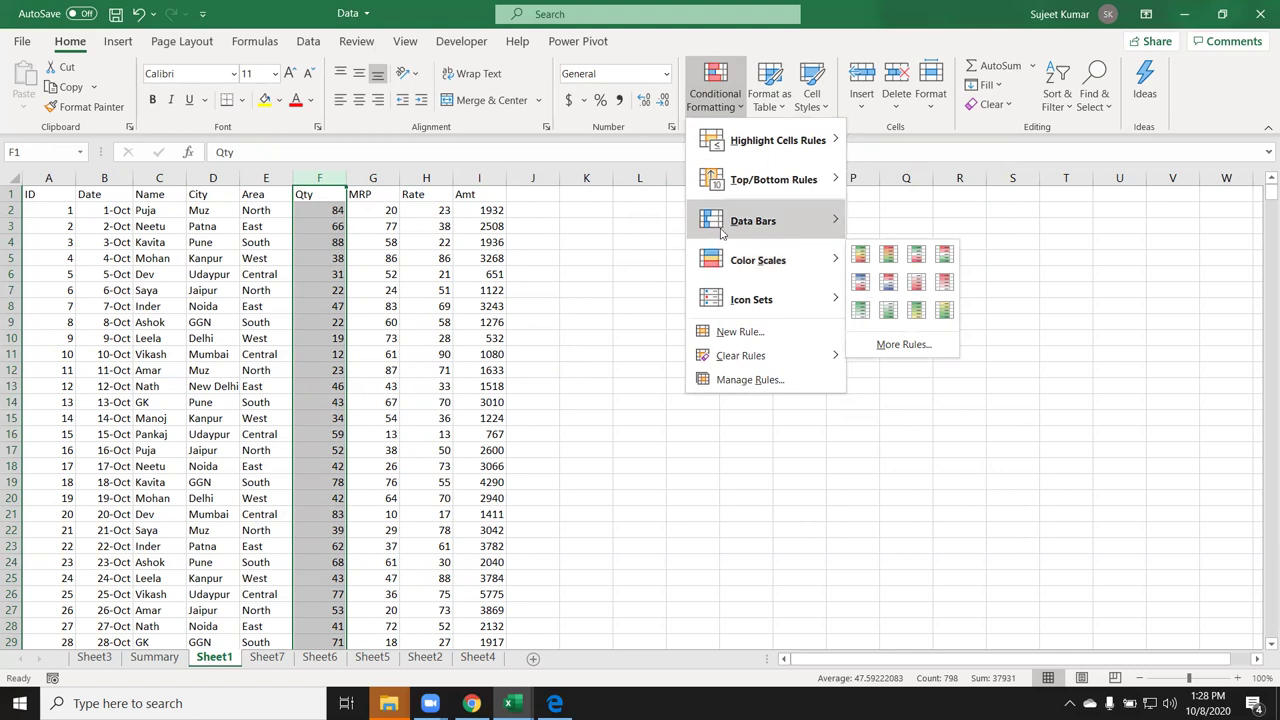
{"action": "mouse_move", "coordinate": [740, 177]}
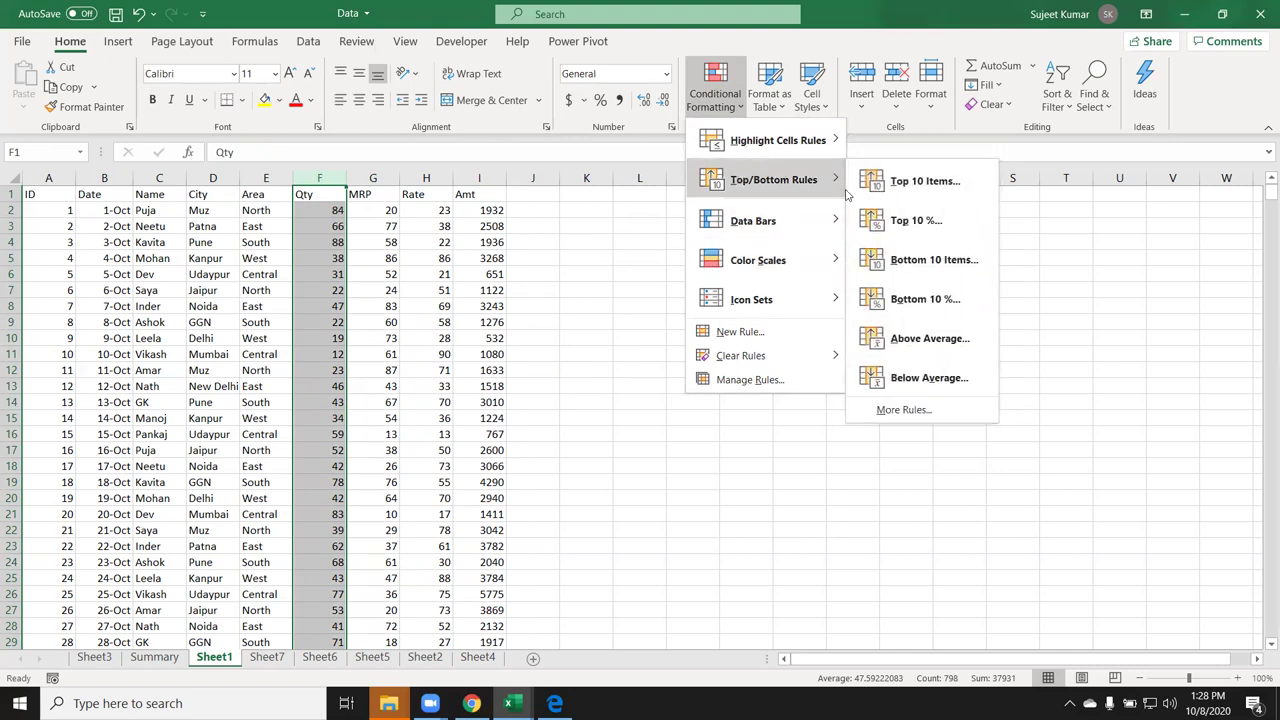
{"action": "left_click", "coordinate": [944, 268]}
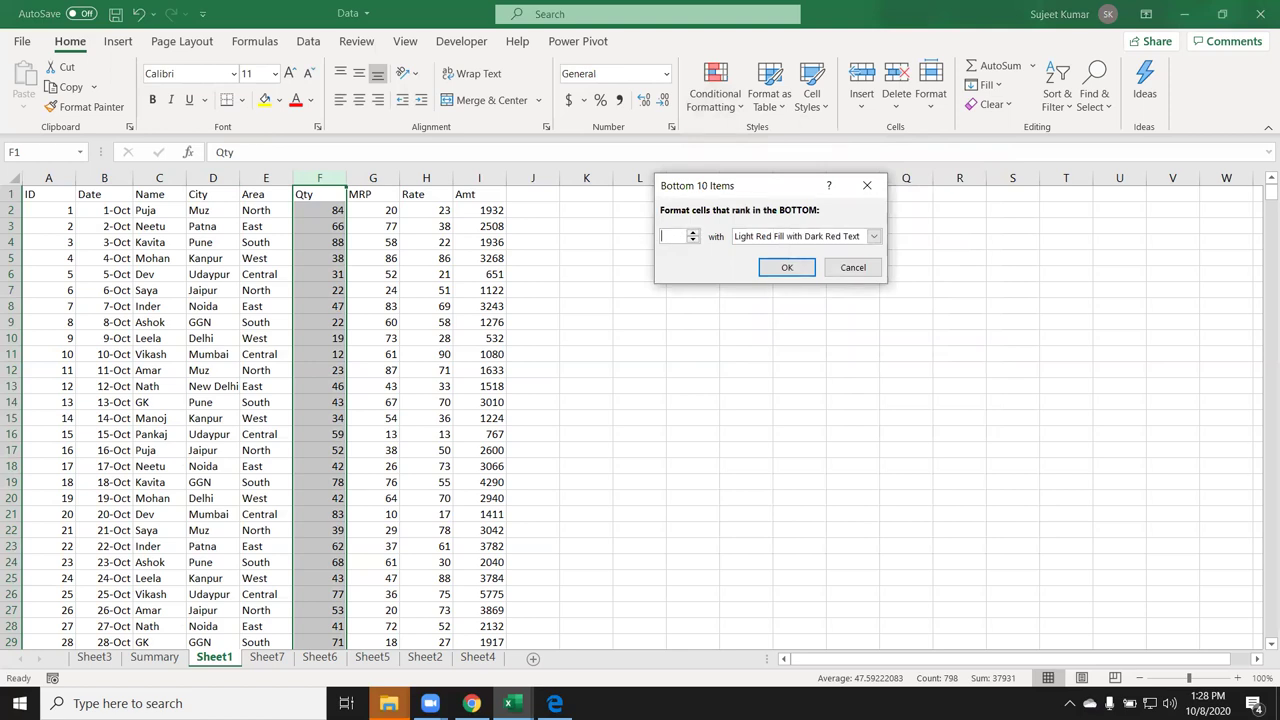
{"action": "type", "text": "20"}
{"action": "key", "text": "Escape"}
{"action": "left_click", "coordinate": [715, 95]}
Step: Preview an Above Average highlight on Qty and close it without applying
{"action": "mouse_move", "coordinate": [752, 143]}
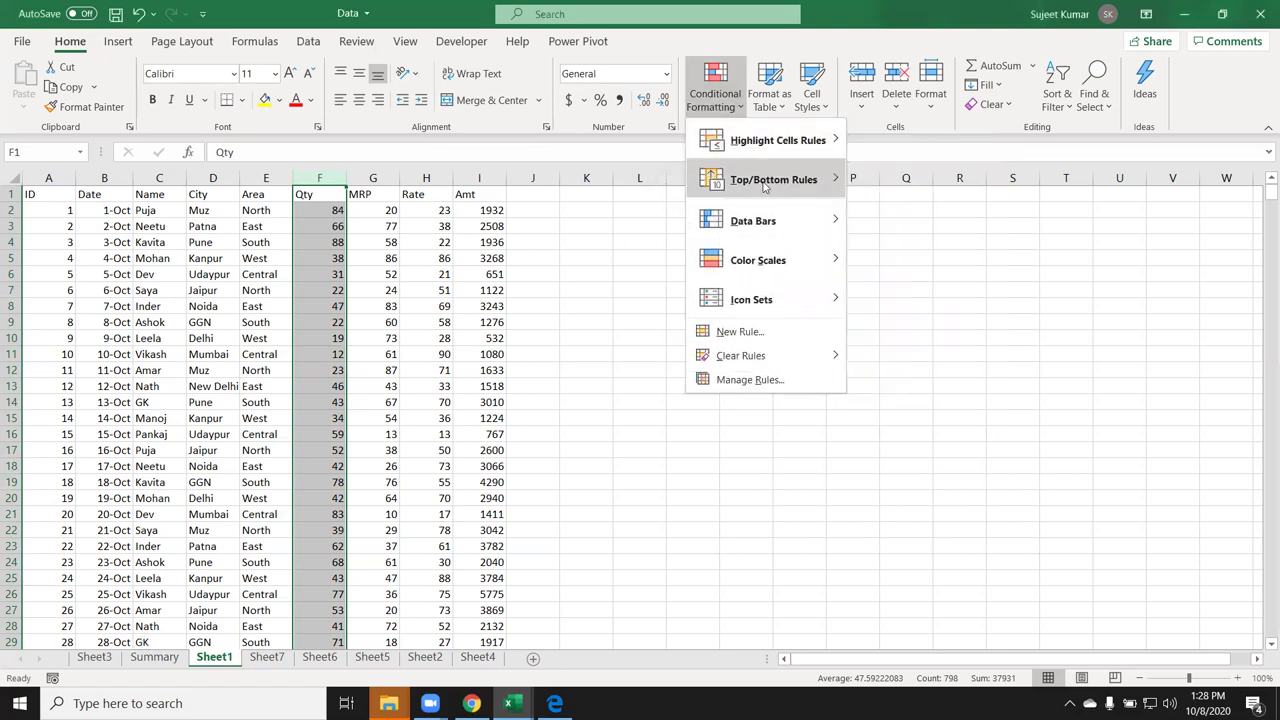
{"action": "mouse_move", "coordinate": [766, 183]}
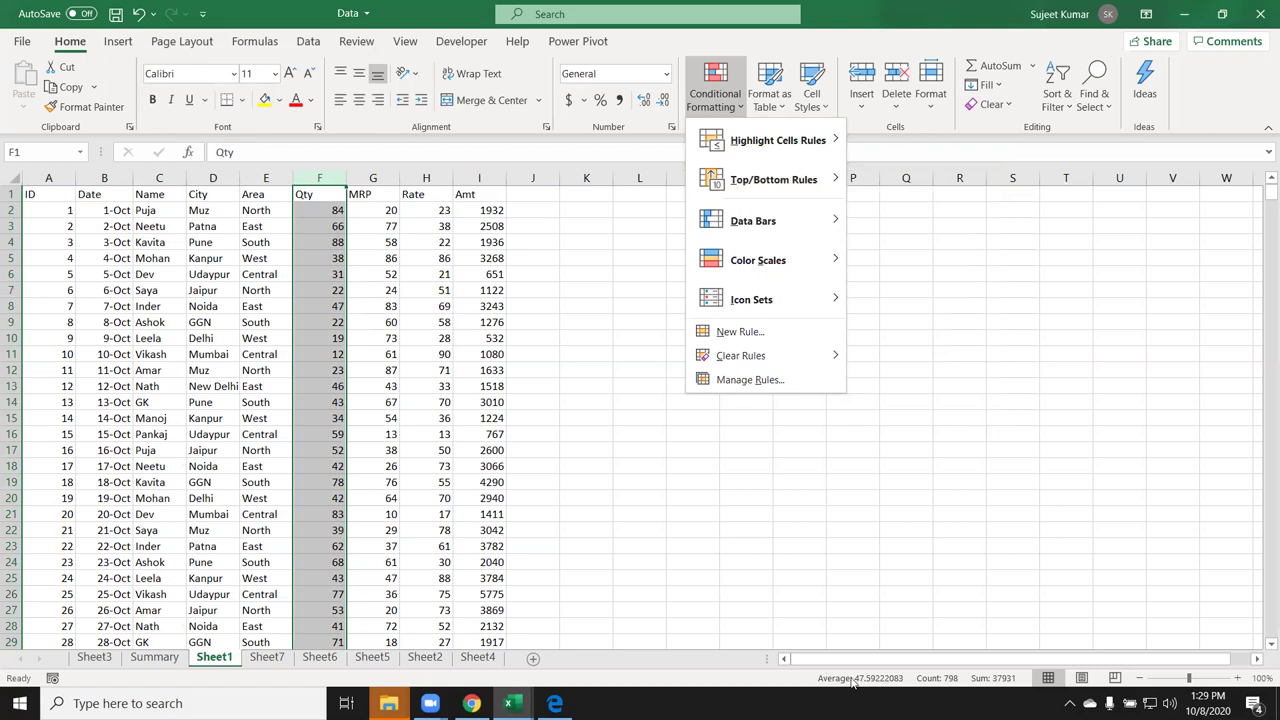
{"action": "mouse_move", "coordinate": [790, 218]}
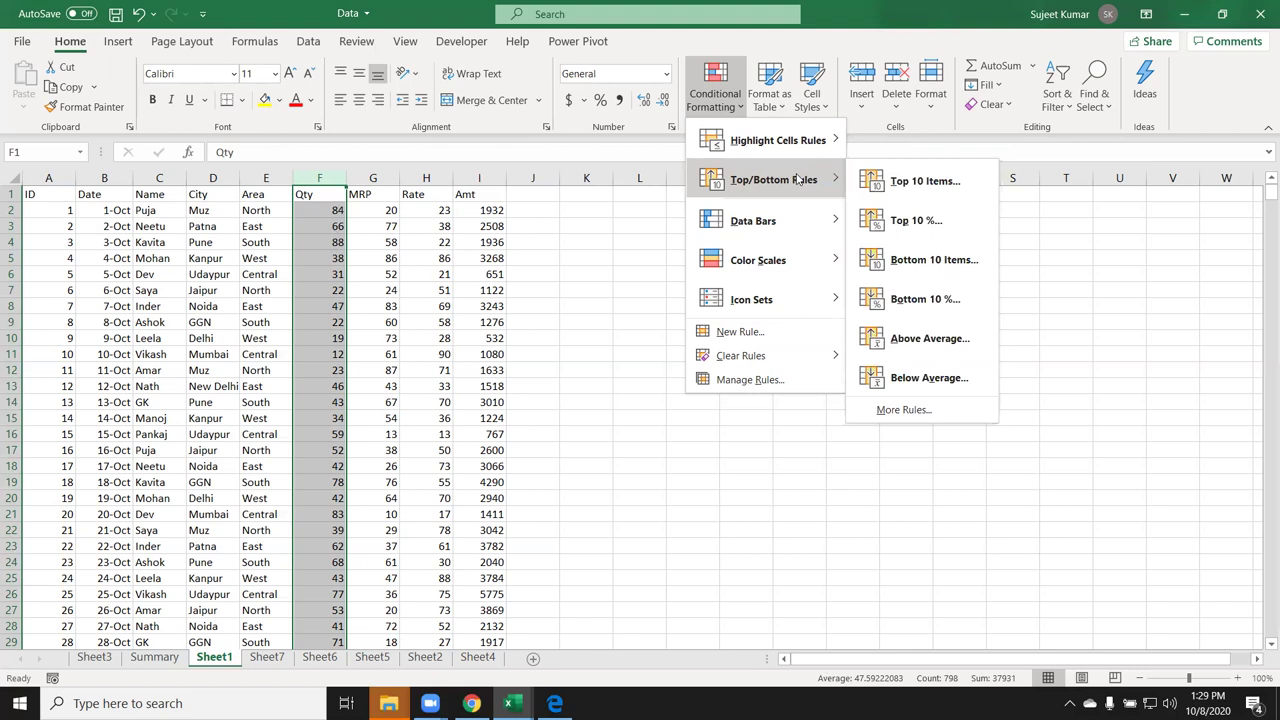
{"action": "left_click", "coordinate": [918, 340]}
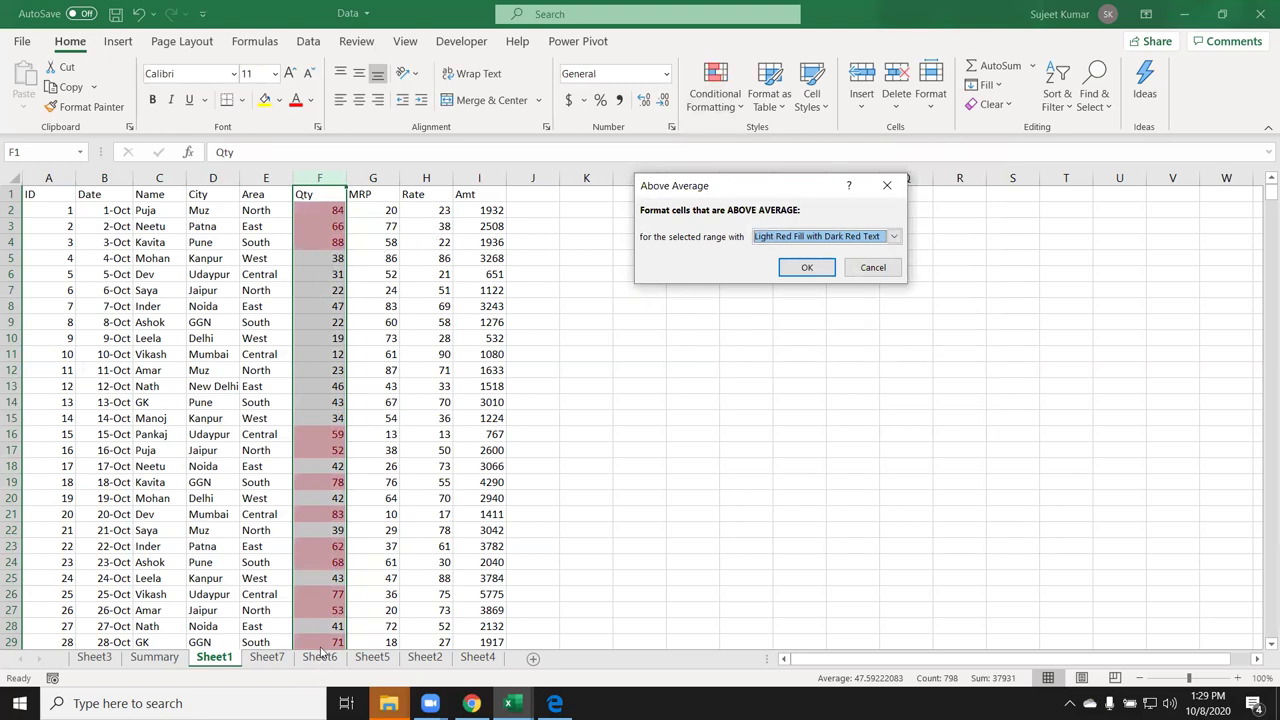
{"action": "left_click", "coordinate": [872, 267]}
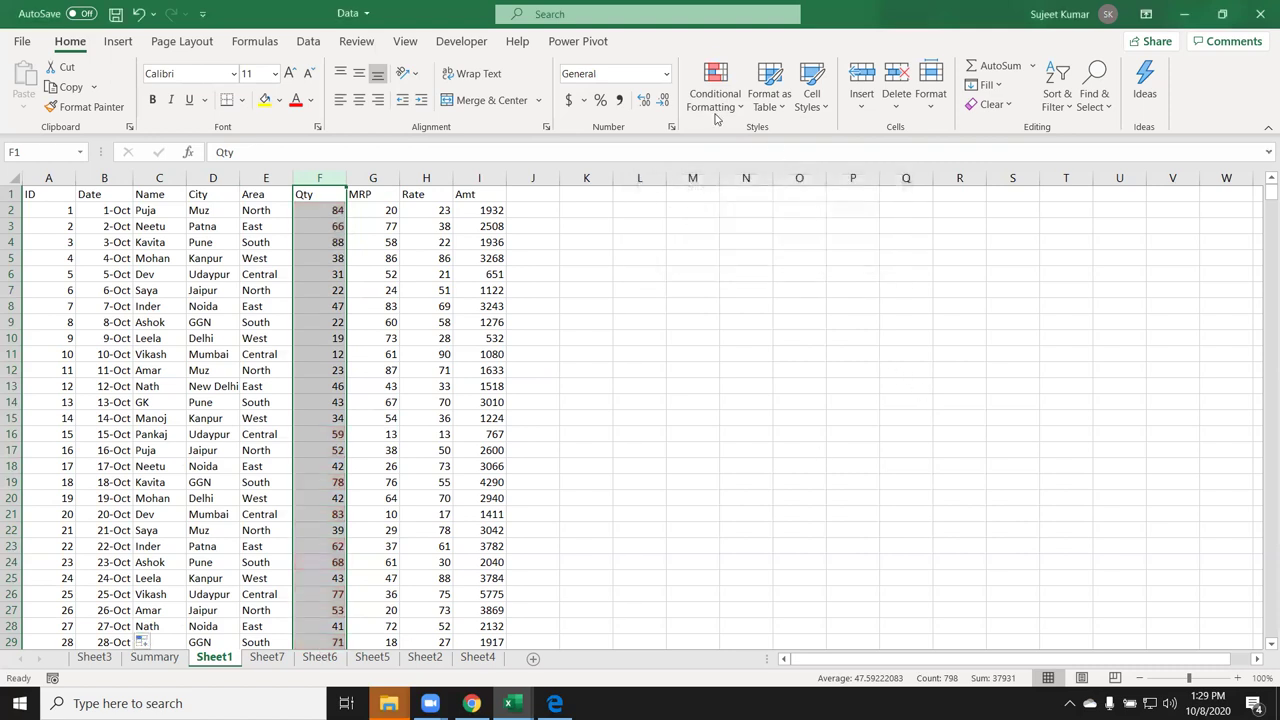
Step: Preview the Below Average red fill on Qty and discard it
{"action": "left_click", "coordinate": [712, 100]}
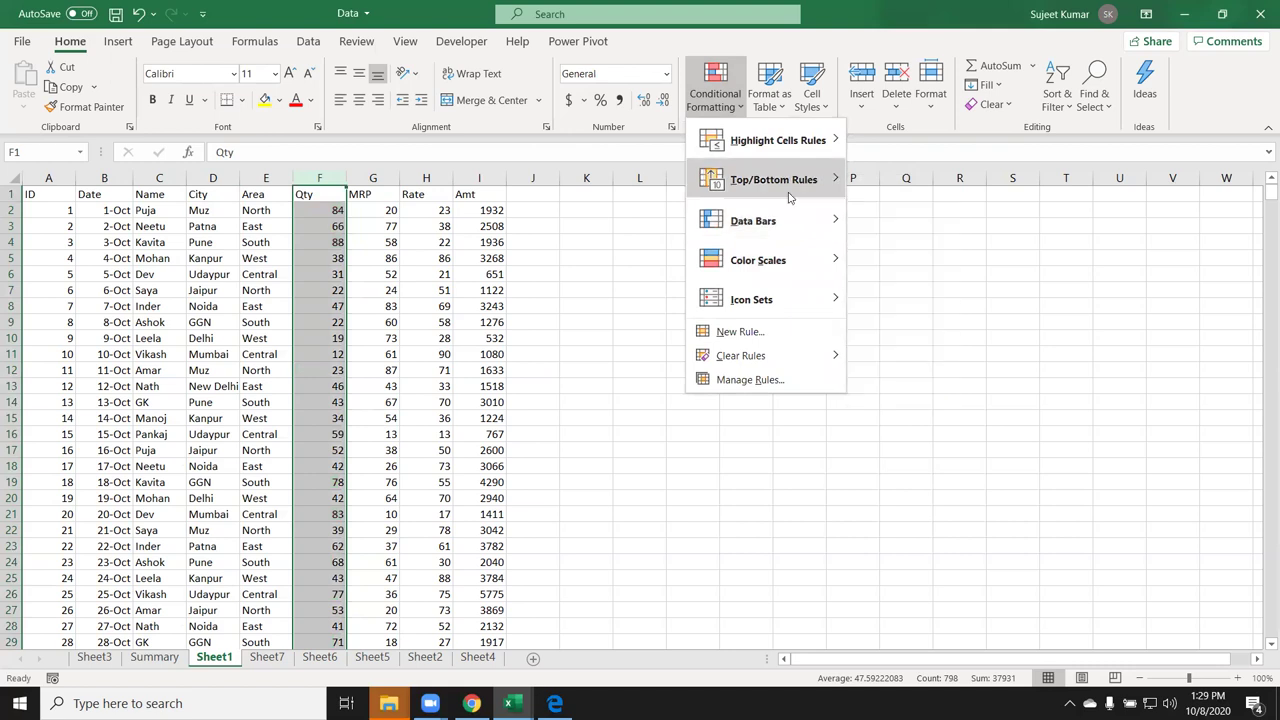
{"action": "mouse_move", "coordinate": [790, 199]}
{"action": "left_click", "coordinate": [930, 378]}
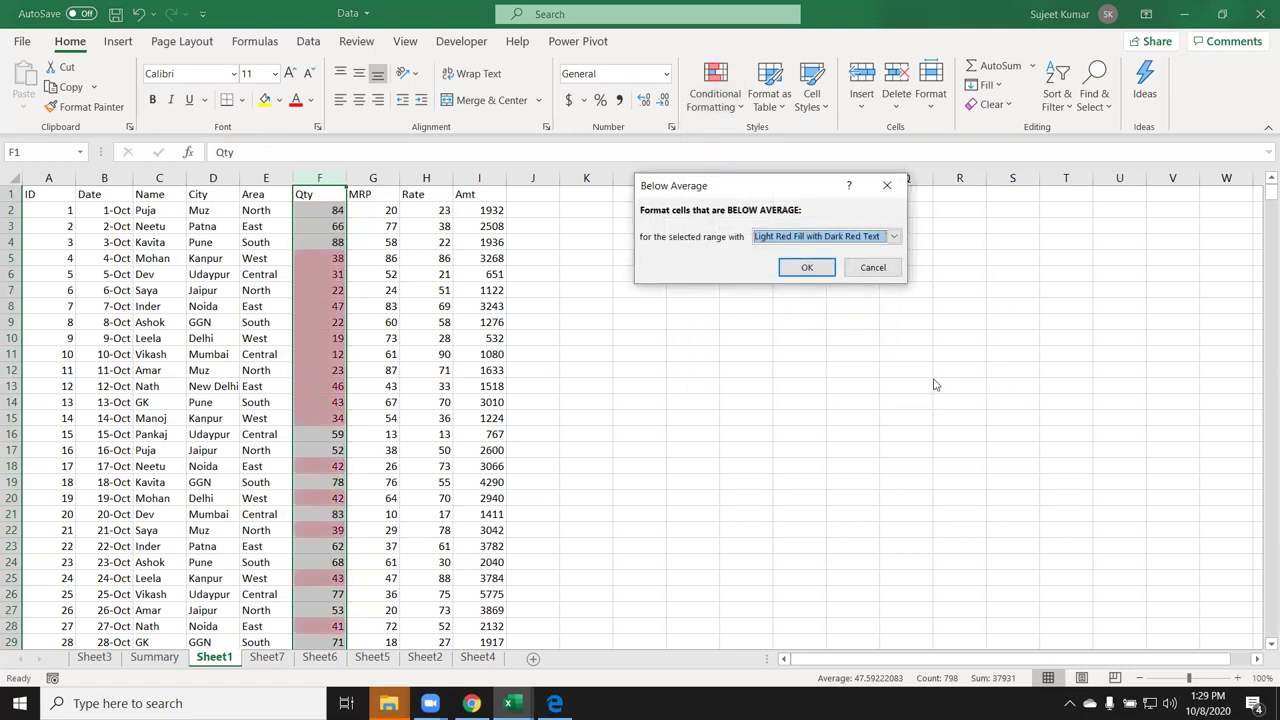
{"action": "left_click", "coordinate": [873, 276]}
{"action": "left_click", "coordinate": [873, 268]}
{"action": "left_click", "coordinate": [715, 95]}
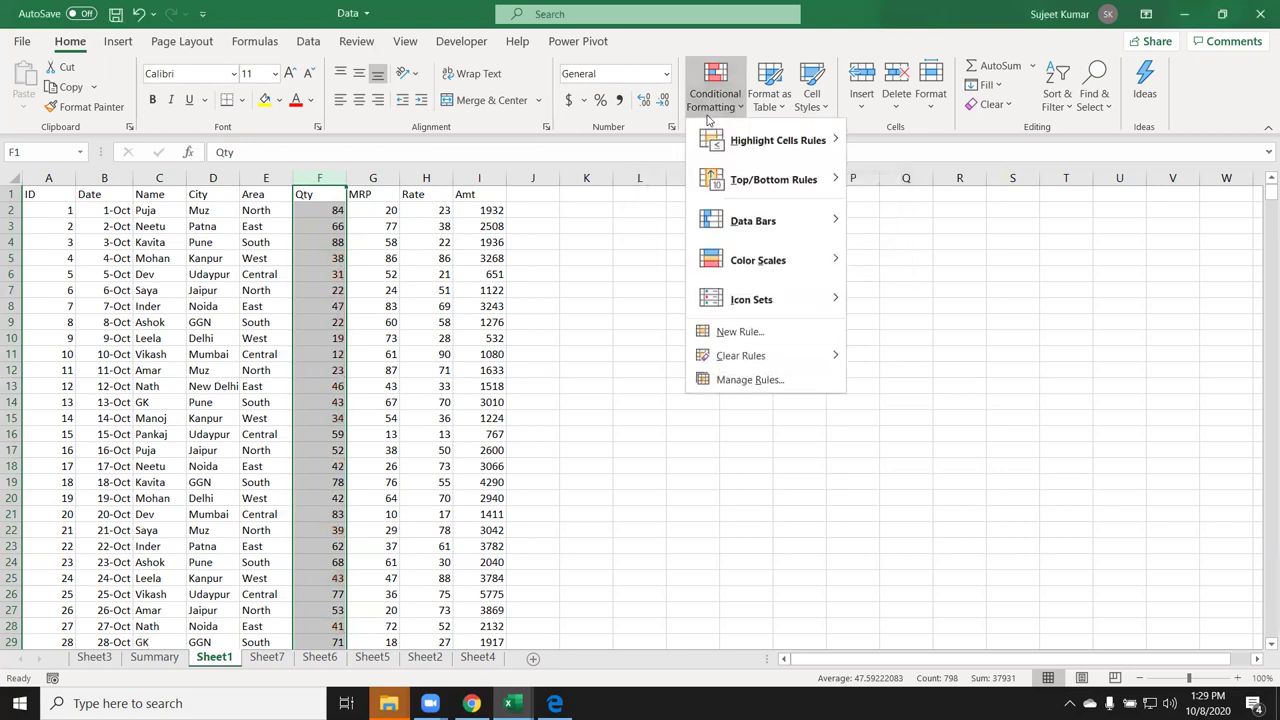
{"action": "mouse_move", "coordinate": [846, 230]}
{"action": "mouse_move", "coordinate": [760, 265]}
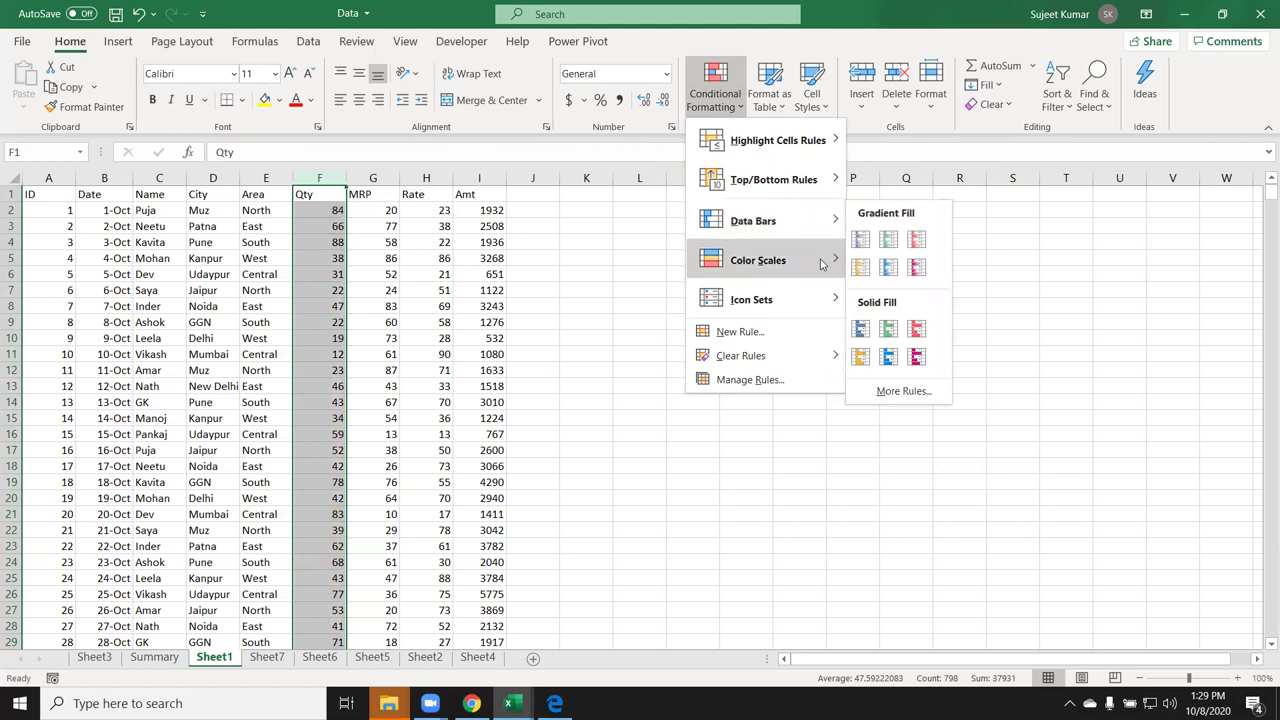
{"action": "mouse_move", "coordinate": [808, 184]}
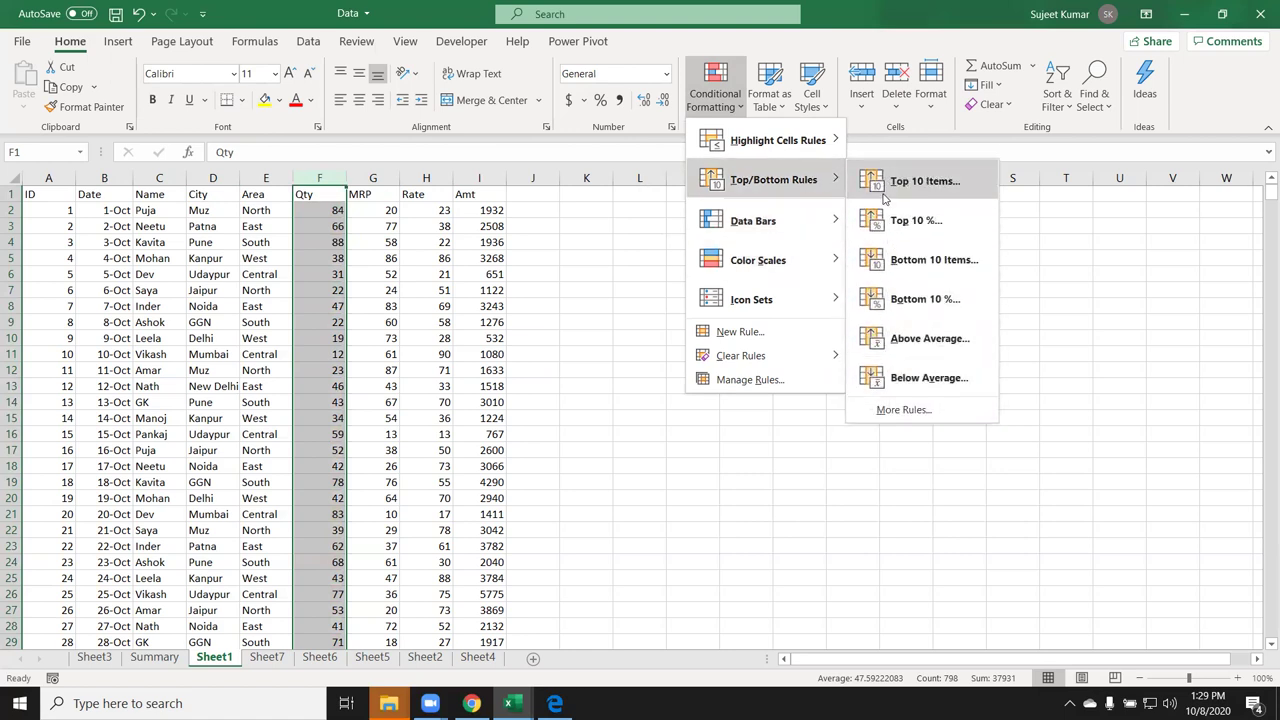
{"action": "mouse_move", "coordinate": [790, 221]}
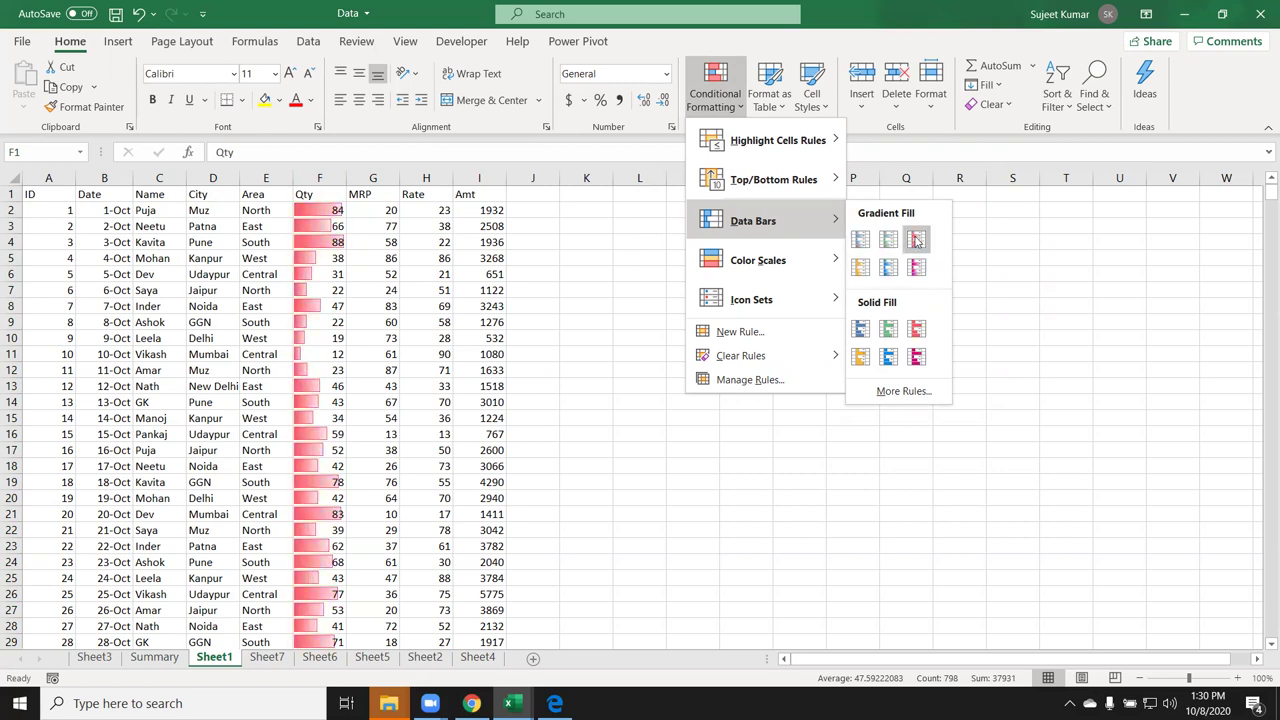
{"action": "left_click", "coordinate": [660, 570]}
Step: Clear all existing contents from Sheet4
{"action": "left_click", "coordinate": [480, 660]}
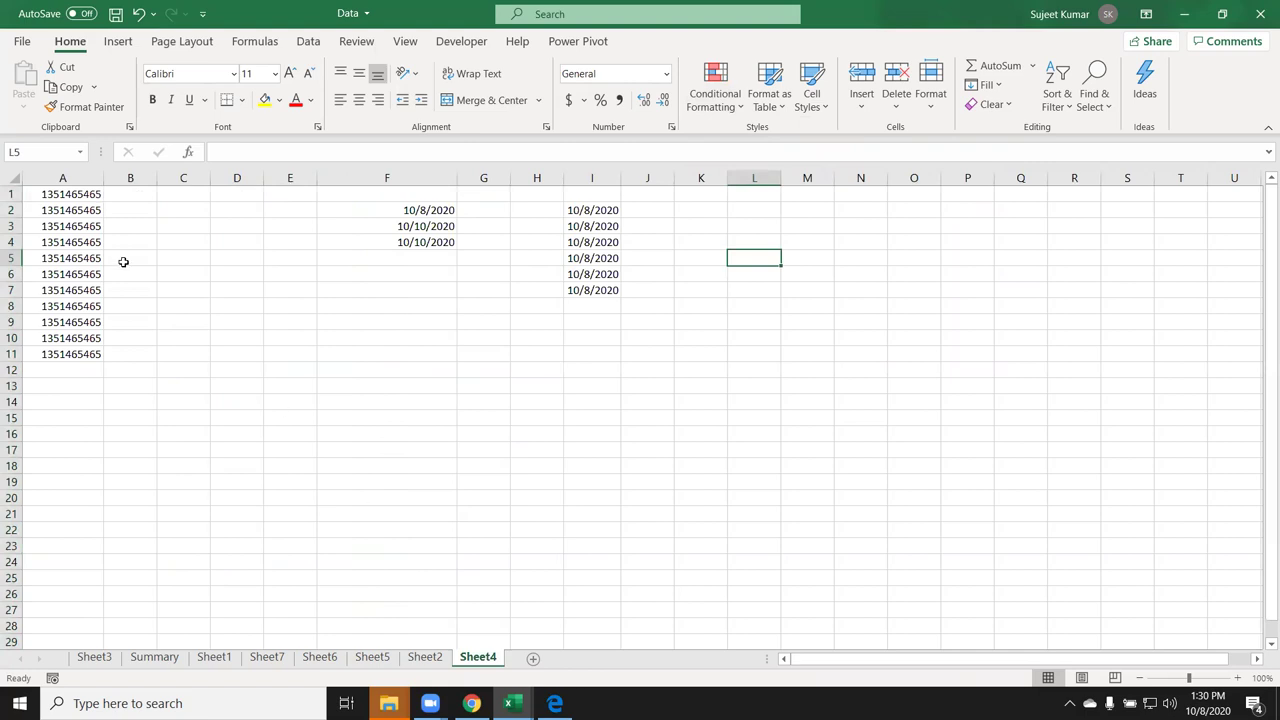
{"action": "left_click", "coordinate": [11, 177]}
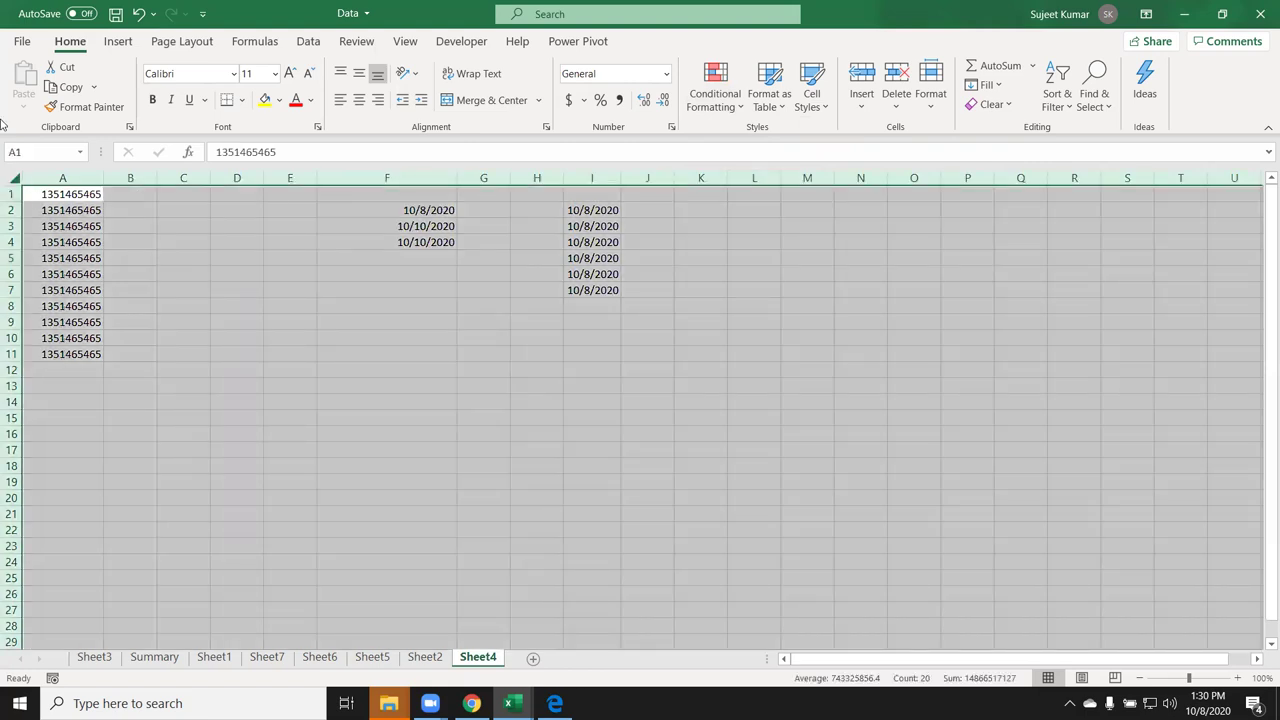
{"action": "key", "text": "ctrl+minus"}
Step: Enter the numbers 1 through 10 down A1:A10 and select that range
{"action": "type", "text": "1"}
{"action": "key", "text": "Return"}
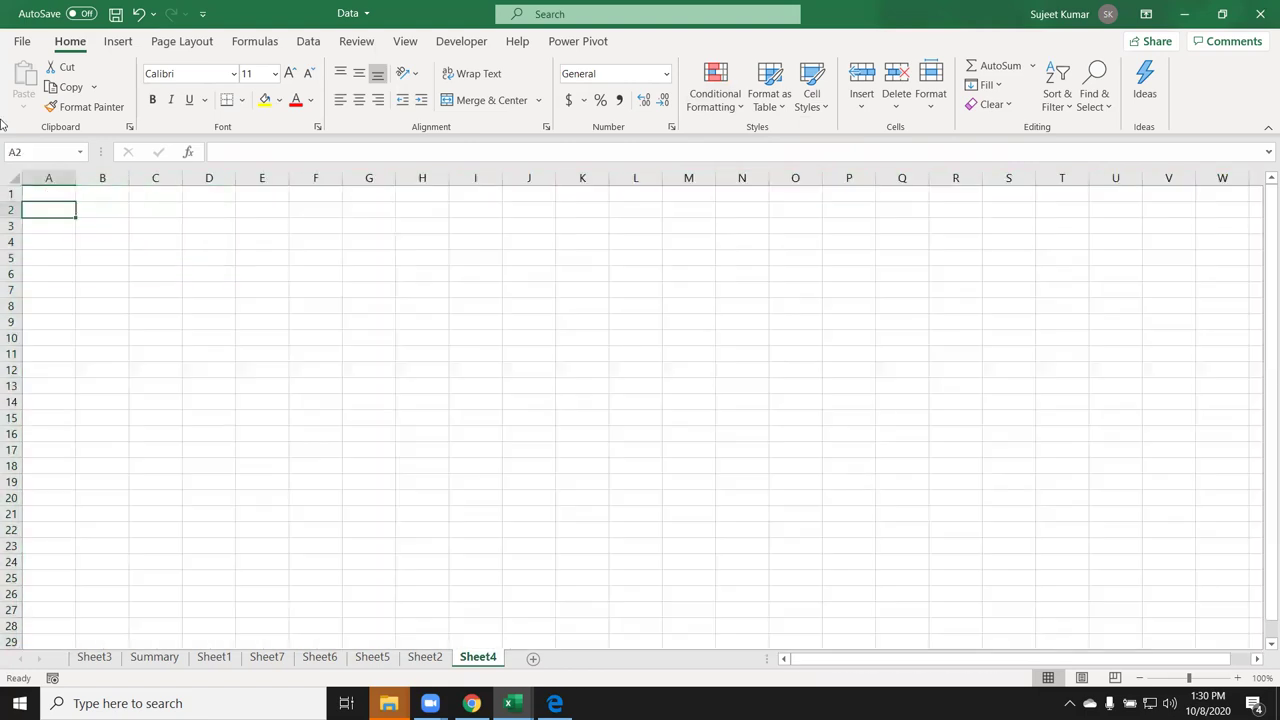
{"action": "type", "text": "2"}
{"action": "key", "text": "Return"}
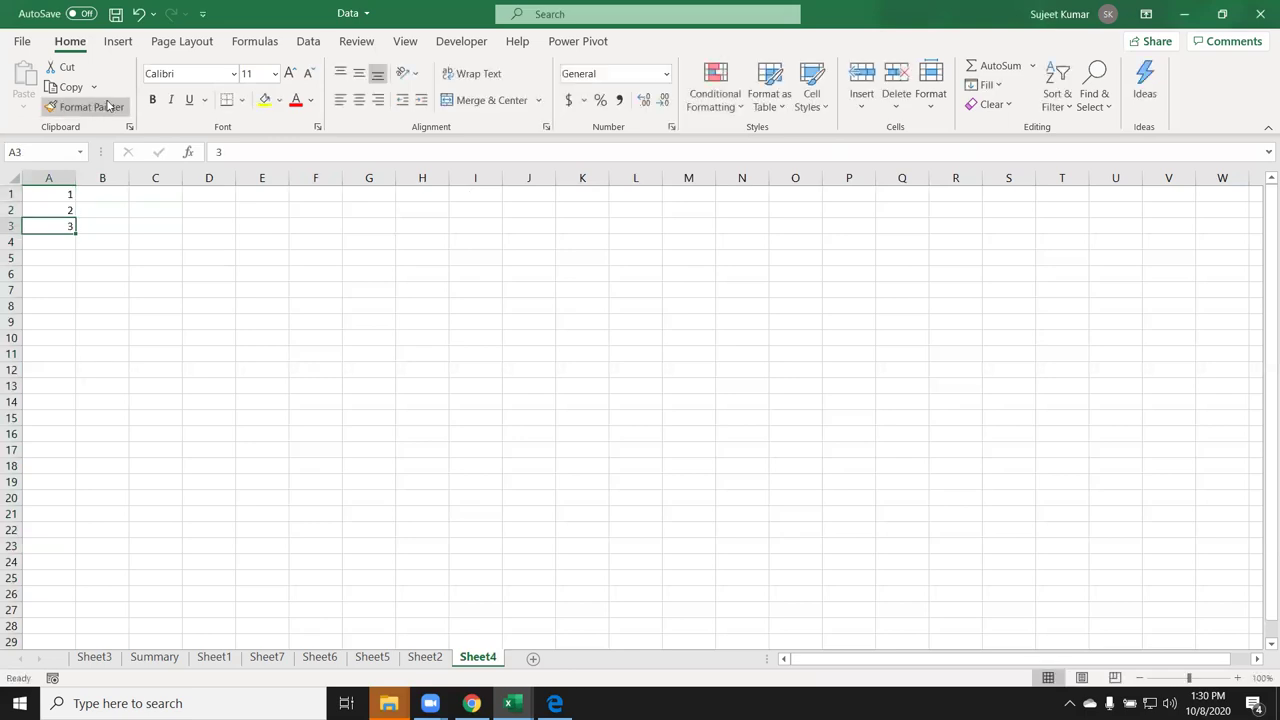
{"action": "type", "text": "3"}
{"action": "key", "text": "Return"}
{"action": "type", "text": "4"}
{"action": "key", "text": "Return"}
{"action": "type", "text": "5"}
{"action": "key", "text": "Return"}
{"action": "type", "text": "6"}
{"action": "key", "text": "Return"}
{"action": "type", "text": "7"}
{"action": "key", "text": "Return"}
{"action": "type", "text": "8"}
{"action": "key", "text": "Return"}
{"action": "type", "text": "9"}
{"action": "key", "text": "Return"}
{"action": "type", "text": "10"}
{"action": "key", "text": "Return"}
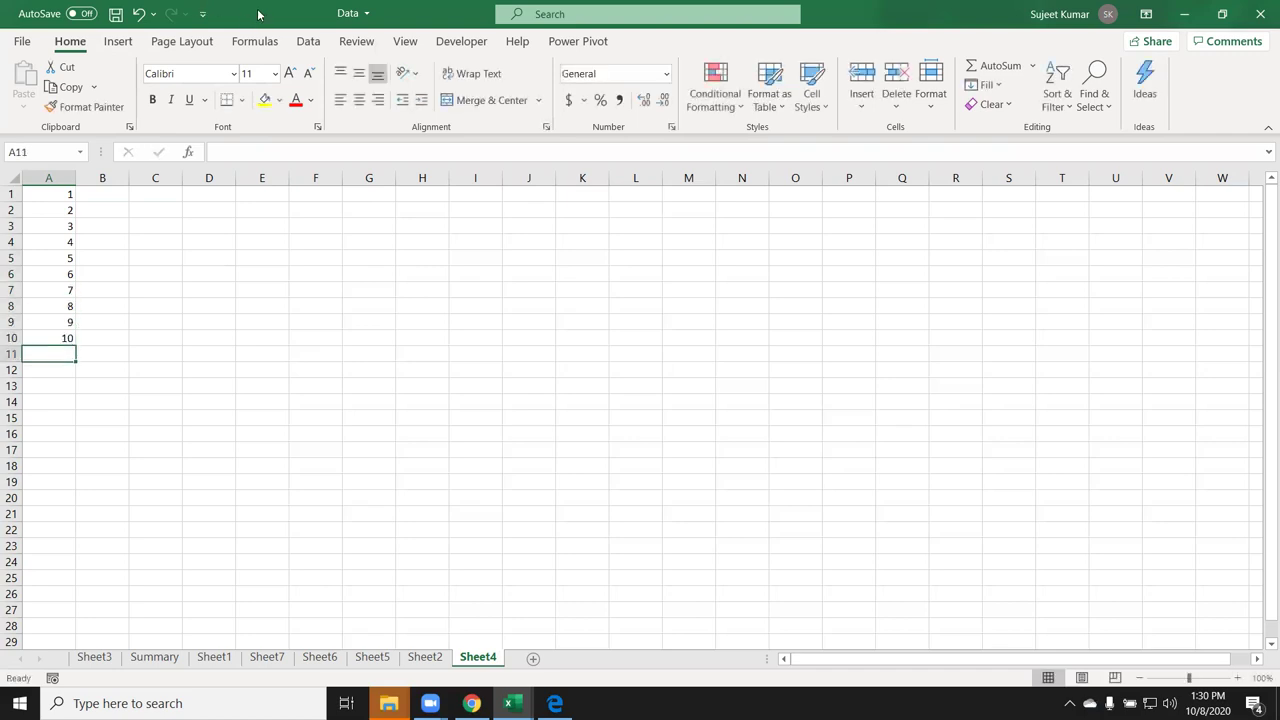
{"action": "left_click_drag", "start_coordinate": [58, 196], "coordinate": [55, 334]}
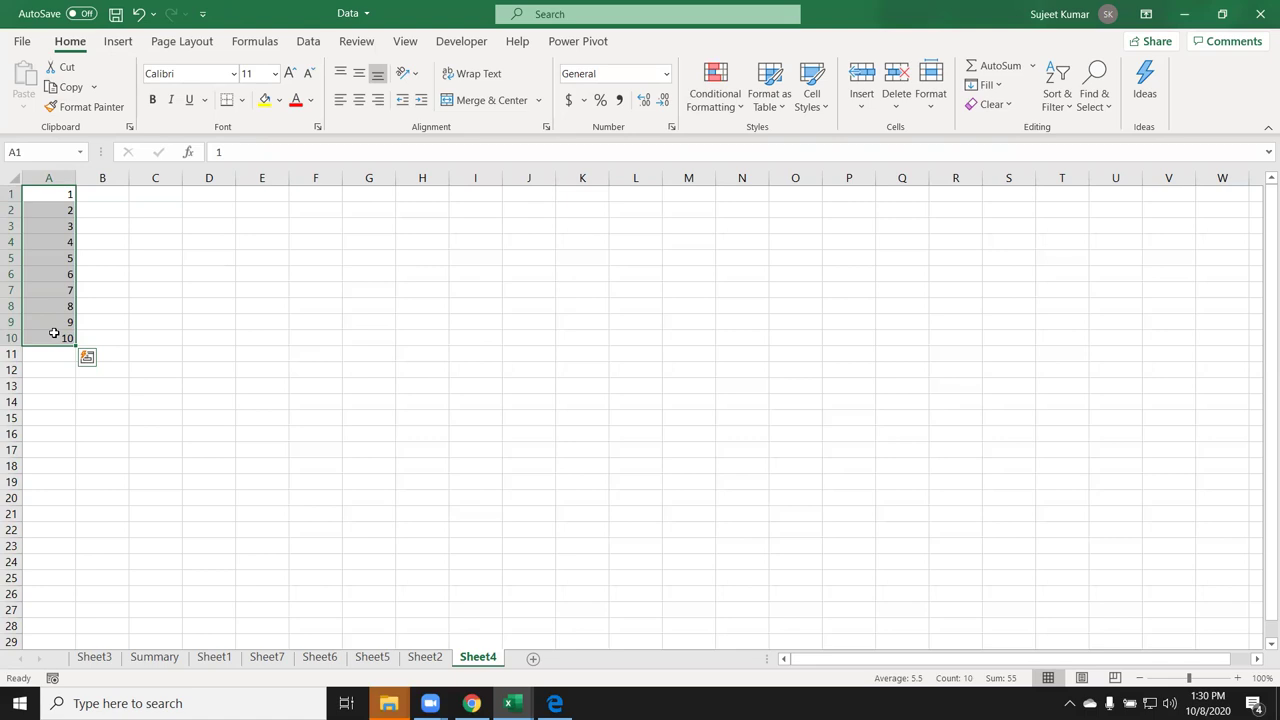
Step: Live-preview Data Bars and then a Green–Yellow colour scale on the numbers 1 to 10
{"action": "left_click", "coordinate": [733, 97]}
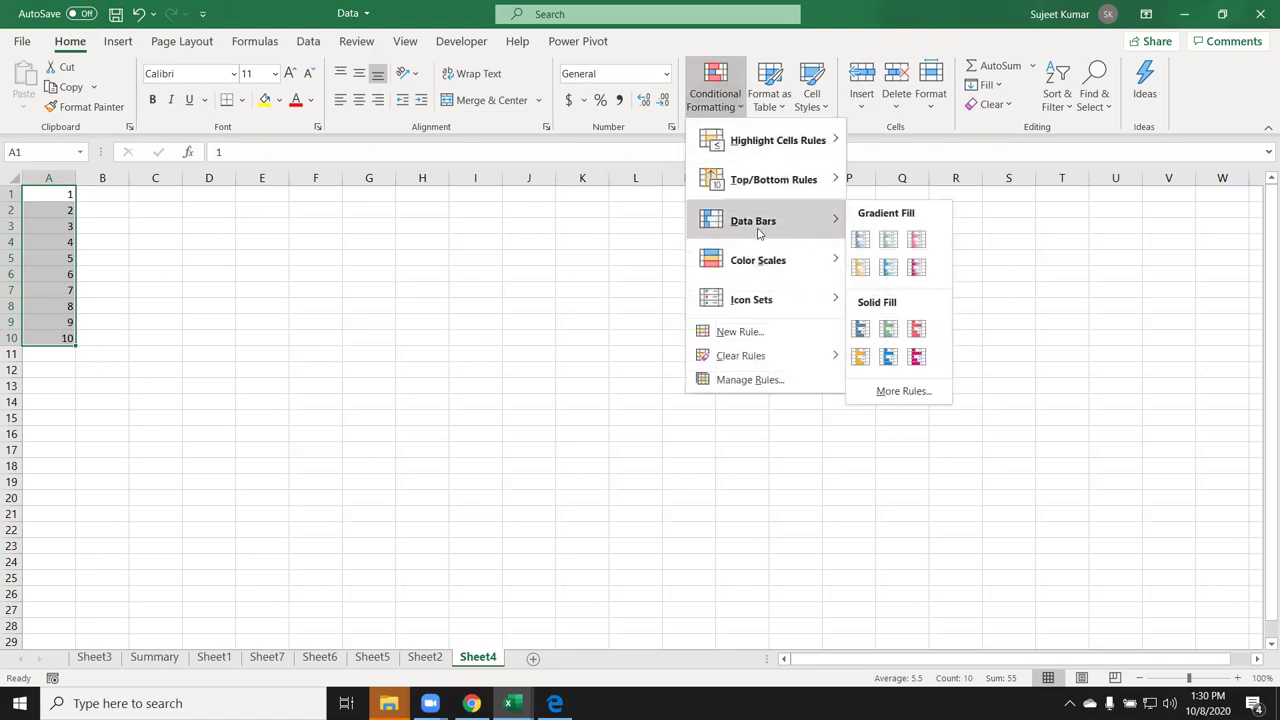
{"action": "mouse_move", "coordinate": [772, 182]}
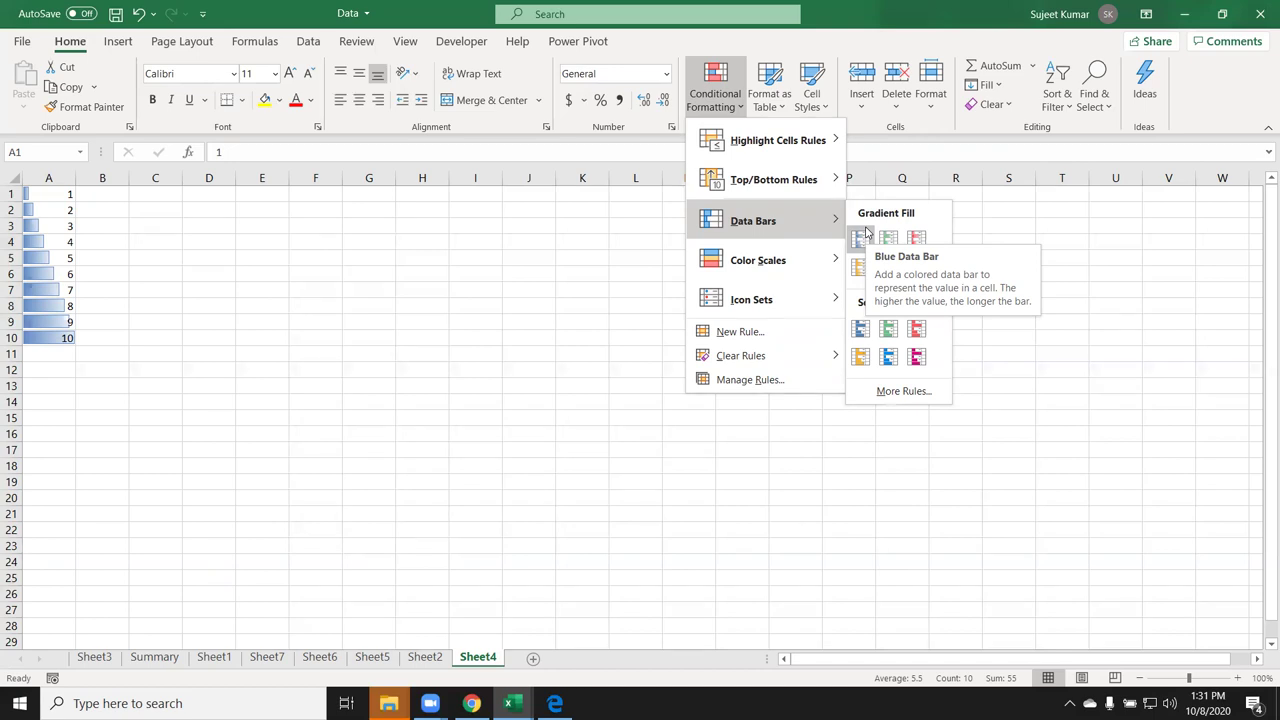
{"action": "mouse_move", "coordinate": [786, 258]}
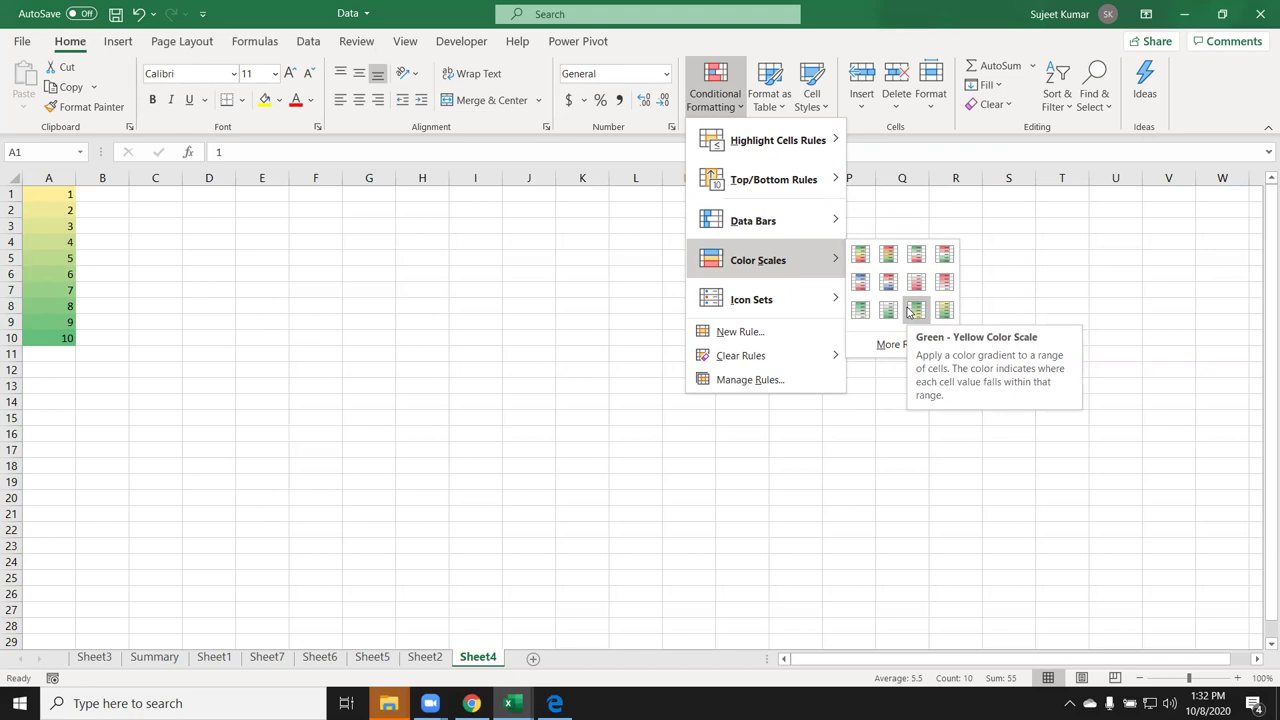
{"action": "mouse_move", "coordinate": [826, 305]}
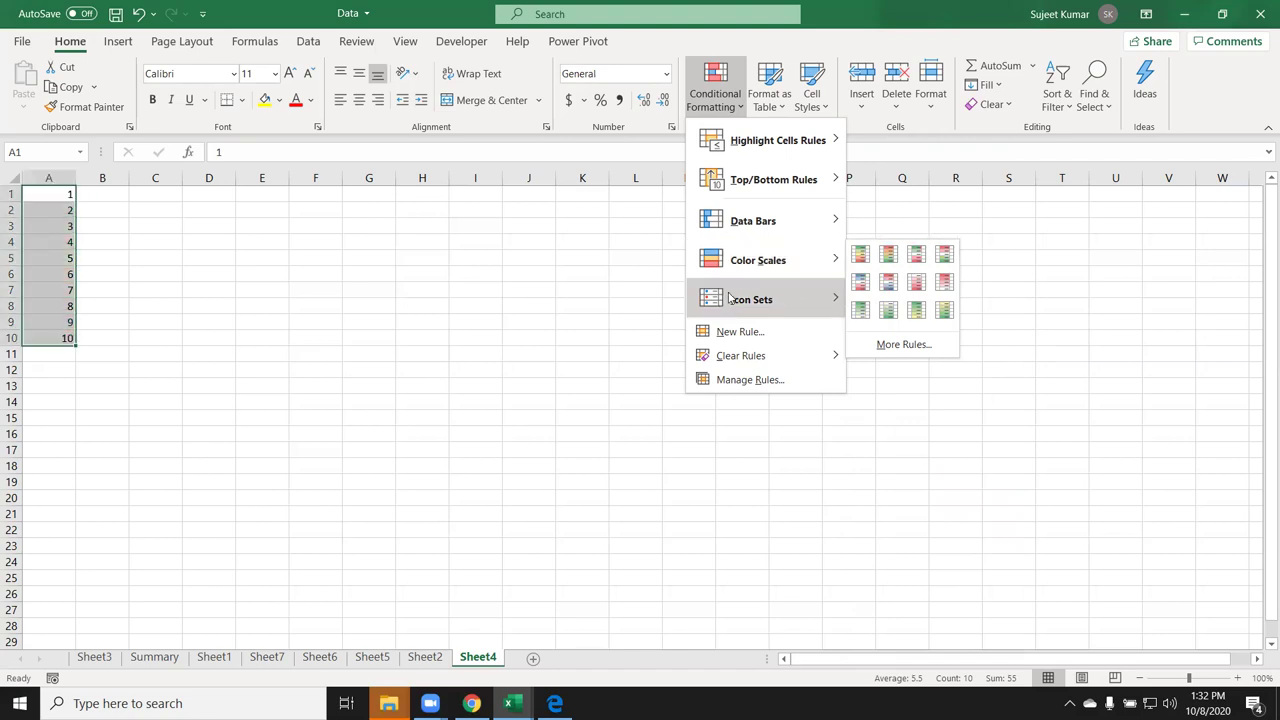
{"action": "mouse_move", "coordinate": [720, 302]}
{"action": "mouse_move", "coordinate": [750, 268]}
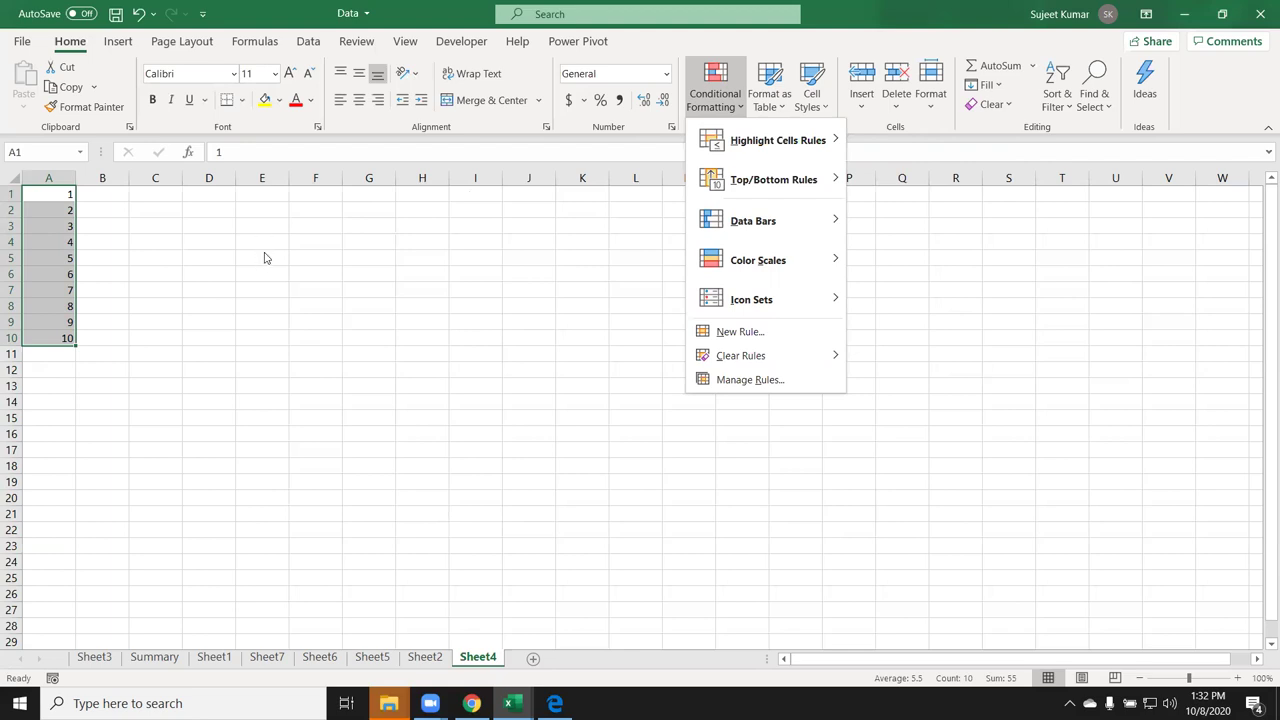
Step: Dismiss the formatting choices unapplied and deselect the numbers in column A
{"action": "left_click", "coordinate": [70, 191]}
{"action": "left_click", "coordinate": [70, 191]}
{"action": "left_click", "coordinate": [103, 194]}
{"action": "key", "text": "shift+Down"}
{"action": "key", "text": "shift+Down"}
{"action": "key", "text": "shift+Down"}
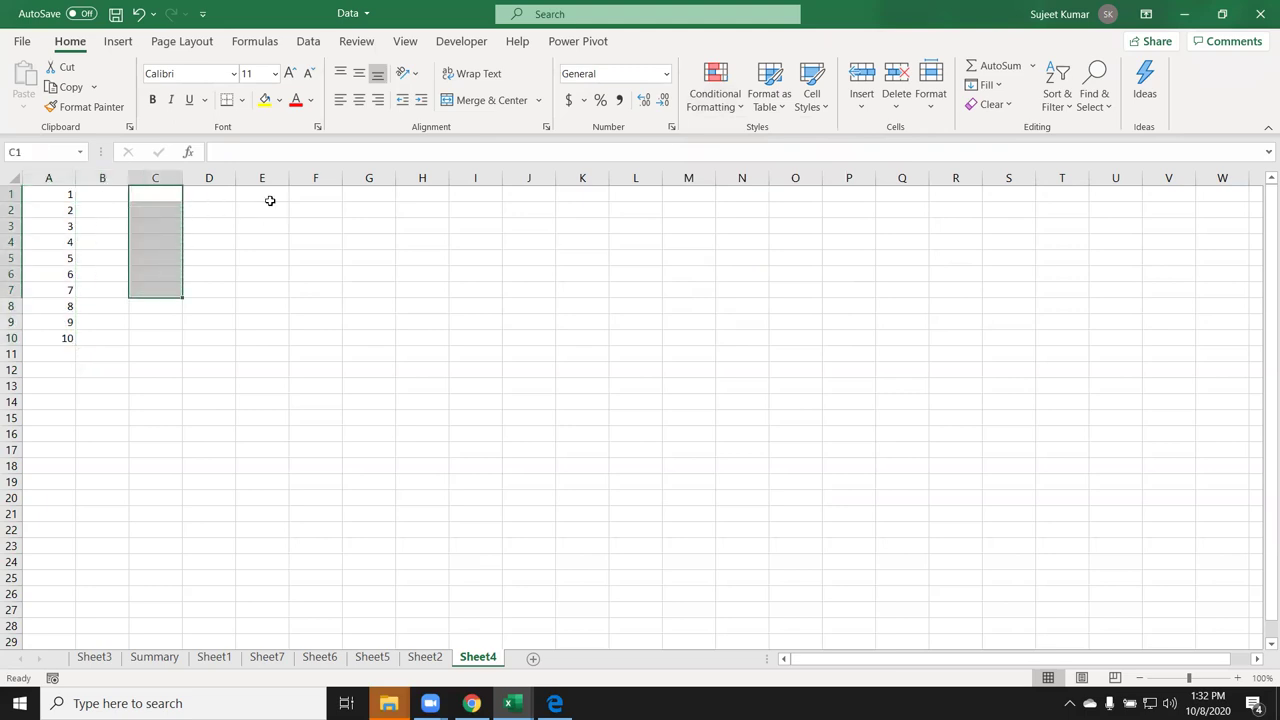
Step: Enter =RANDBETWEEN(10,90) in E1 and fill it across E1:J12
{"action": "left_click", "coordinate": [268, 193]}
{"action": "type", "text": "=ra"}
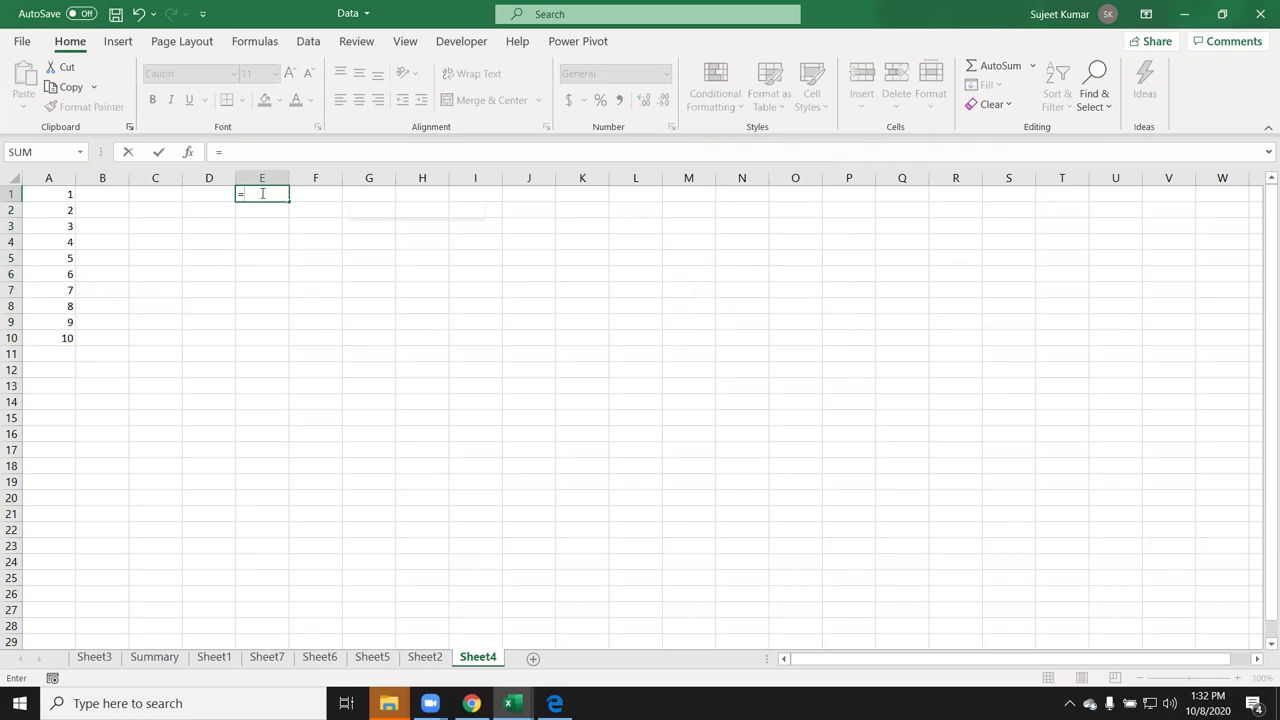
{"action": "key", "text": "Down"}
{"action": "key", "text": "Down"}
{"action": "key", "text": "Down"}
{"action": "key", "text": "Tab"}
{"action": "type", "text": "10"}
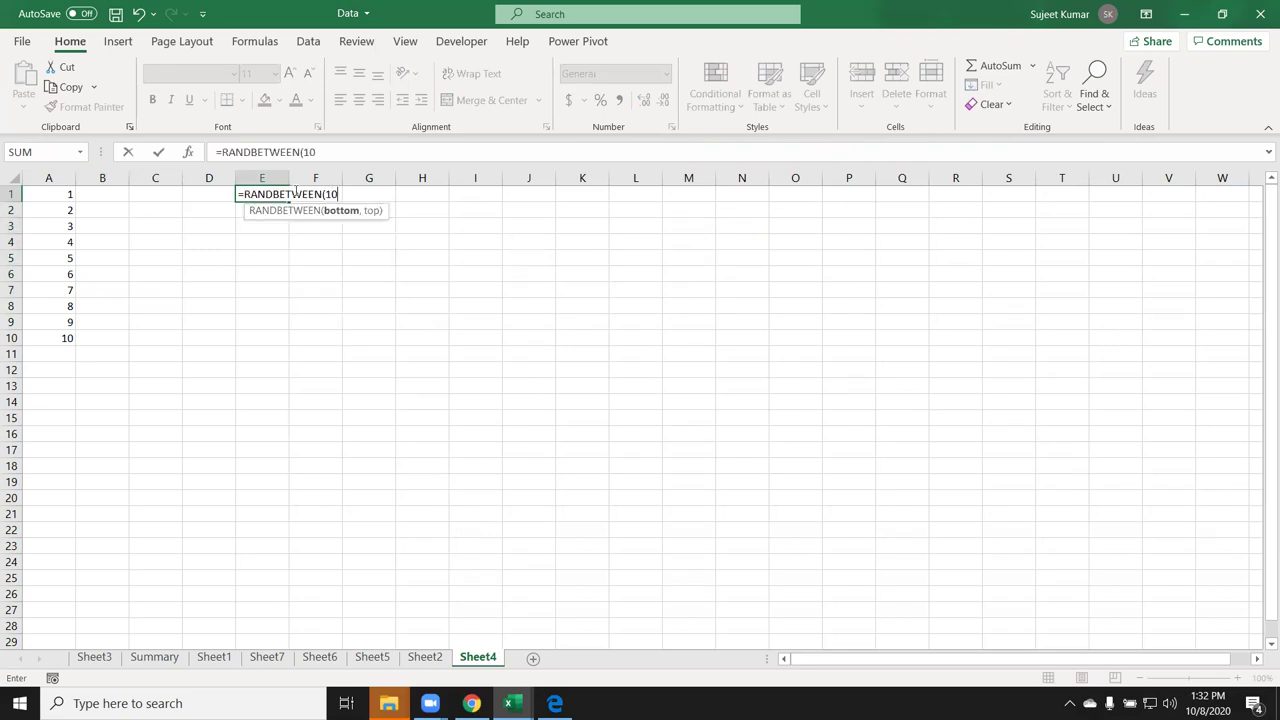
{"action": "type", "text": ",50)"}
{"action": "key", "text": "Return"}
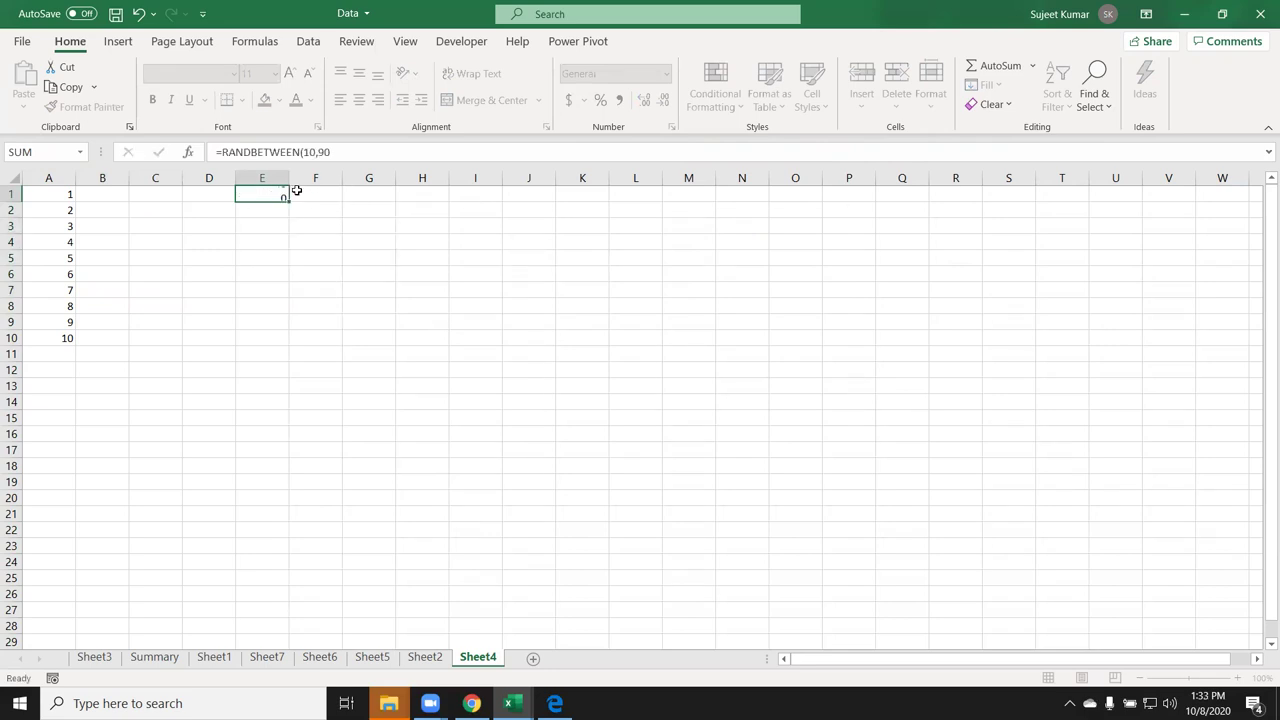
{"action": "mouse_move", "coordinate": [278, 196]}
{"action": "left_mouse_down"}
{"action": "mouse_move", "coordinate": [524, 332]}
{"action": "mouse_move", "coordinate": [528, 362]}
{"action": "left_mouse_up"}
{"action": "key", "text": "ctrl+Return"}
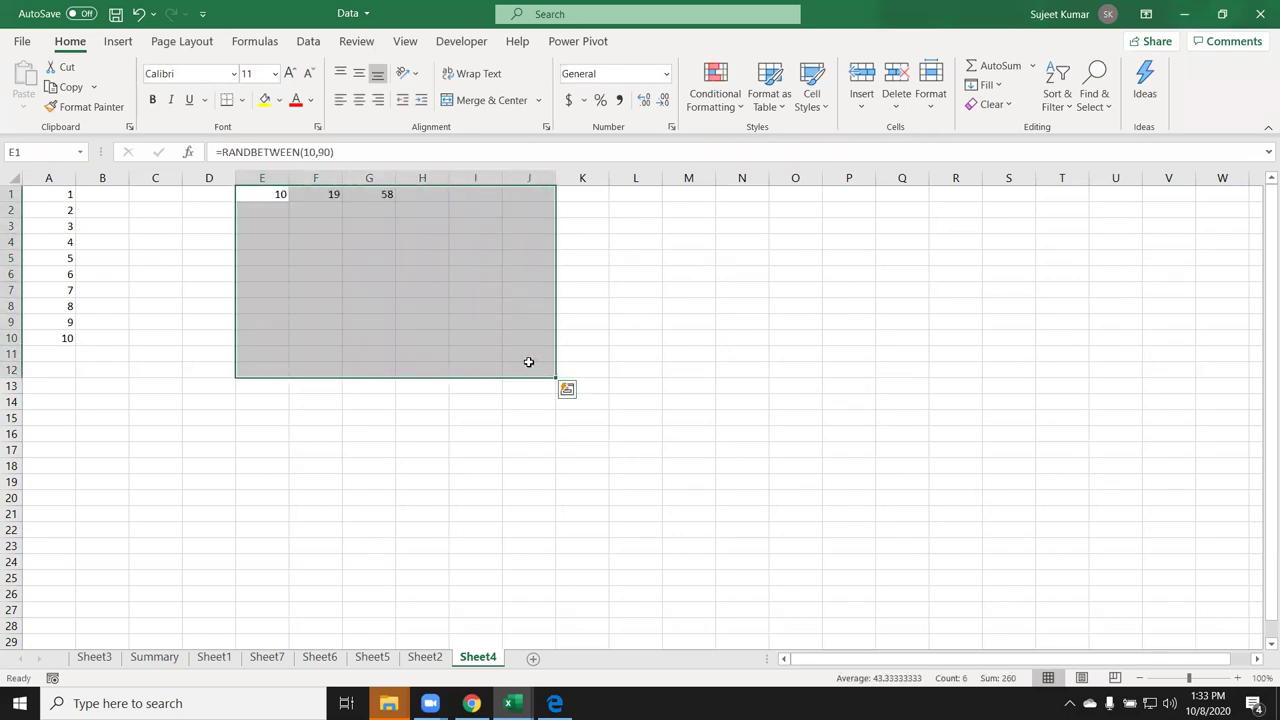
Step: Shade E1:J12 with the Green - Yellow - Red colour scale, leaving number formats unchanged
{"action": "left_click", "coordinate": [715, 92]}
{"action": "mouse_move", "coordinate": [803, 222]}
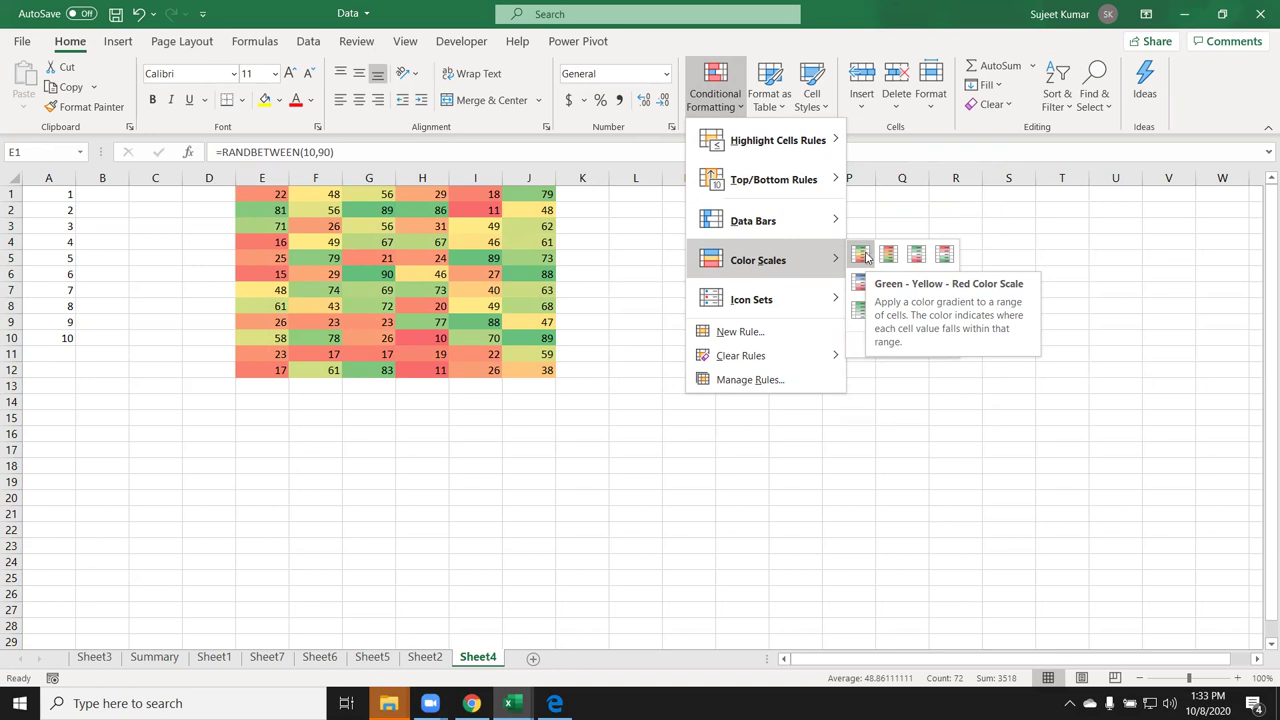
{"action": "left_click", "coordinate": [860, 254]}
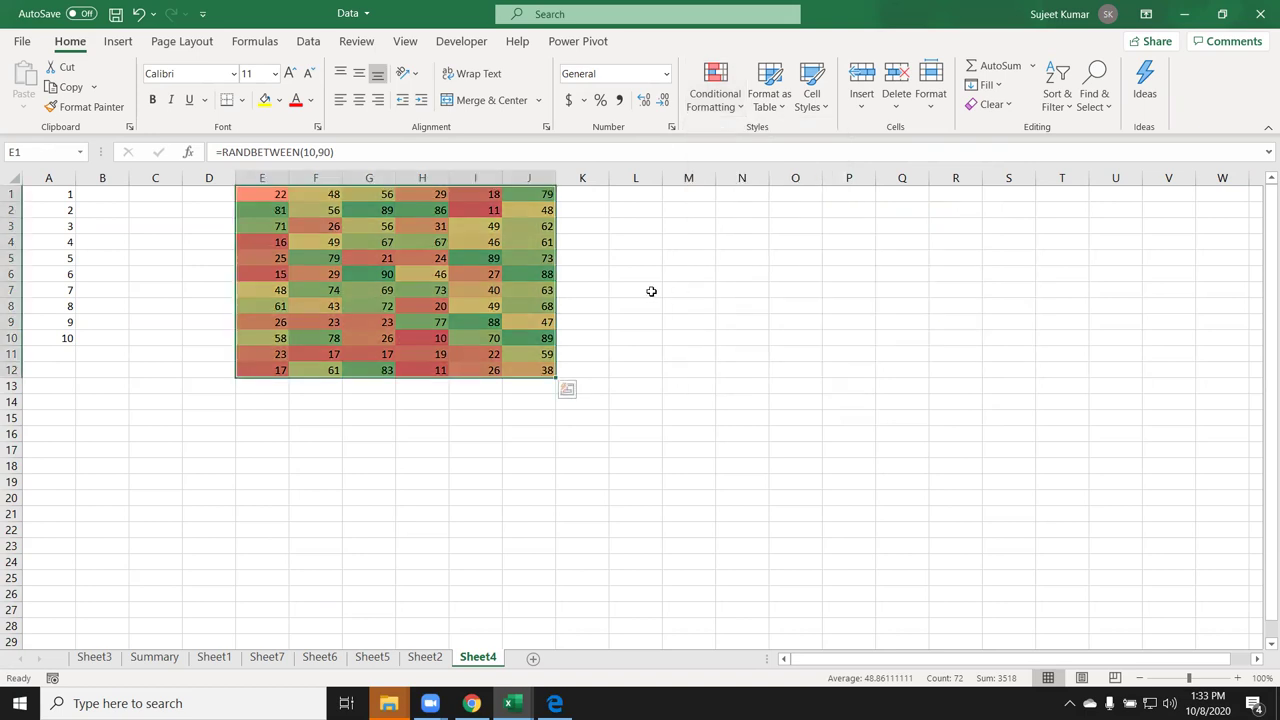
{"action": "left_click", "coordinate": [671, 127]}
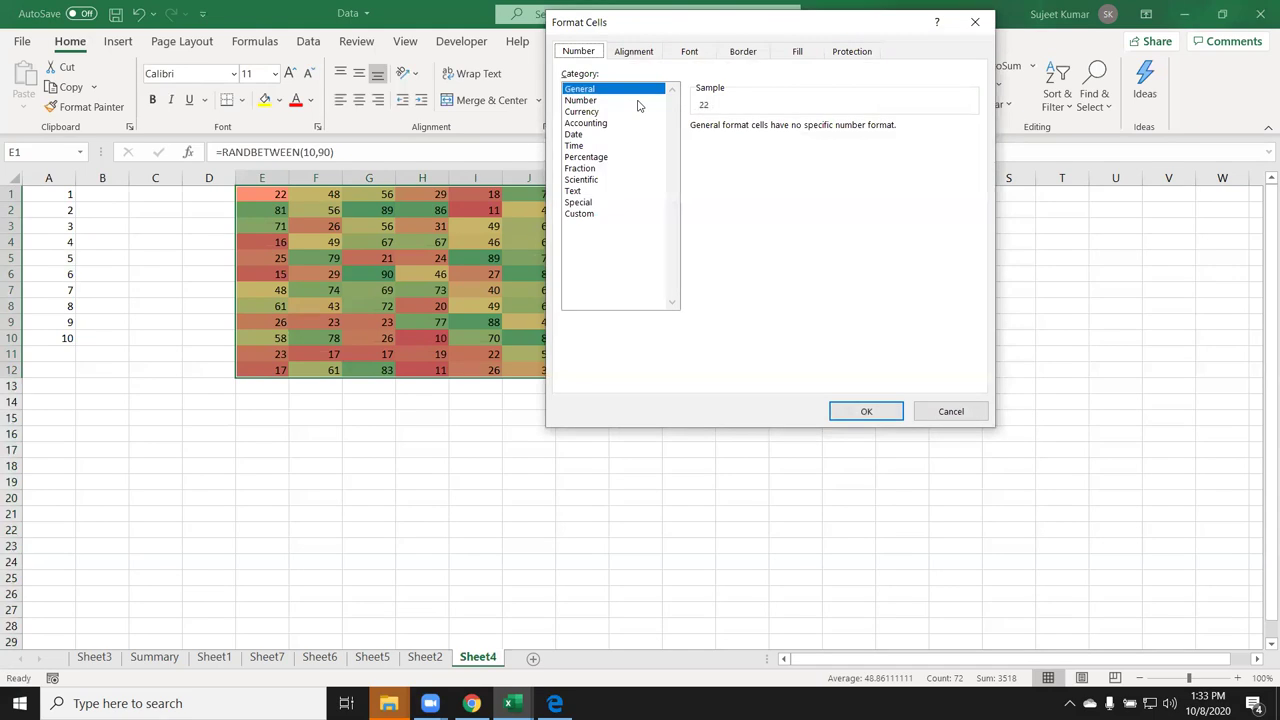
{"action": "key", "text": "Escape"}
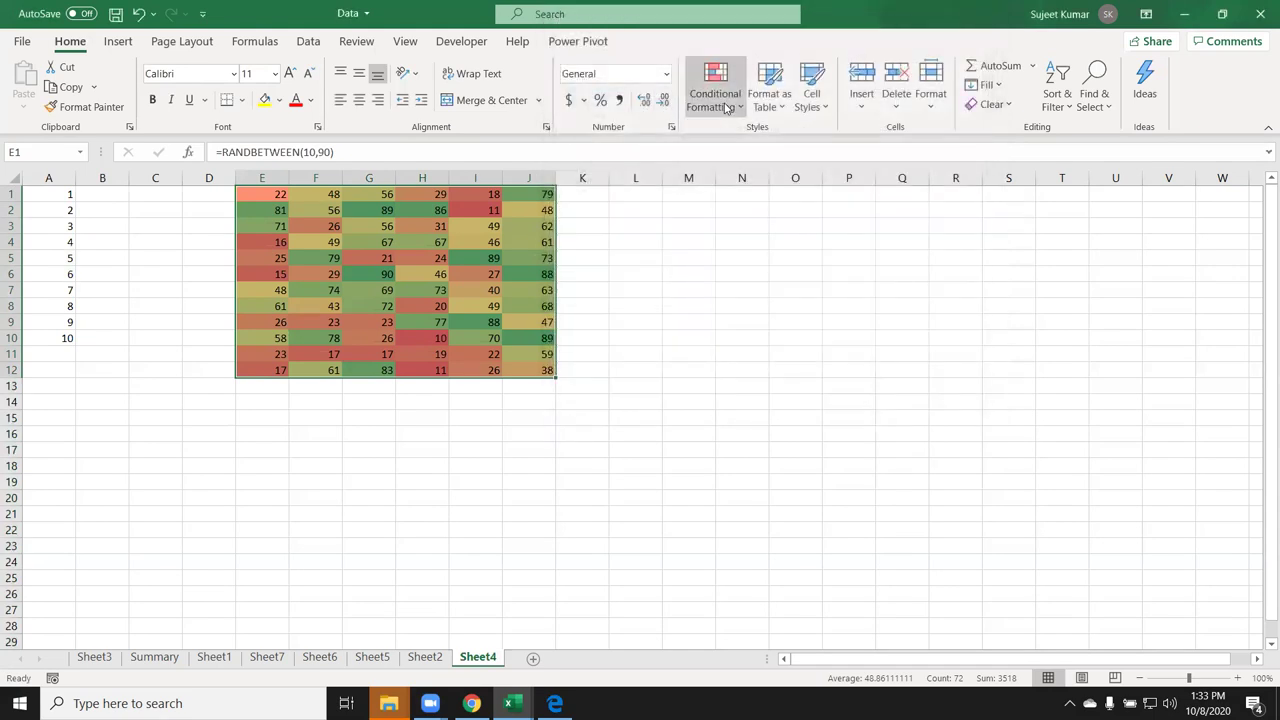
Step: Inspect the Graded Color Scale rule on E1:J12 in the rules manager without changing it
{"action": "left_click", "coordinate": [727, 107]}
{"action": "left_click", "coordinate": [757, 380]}
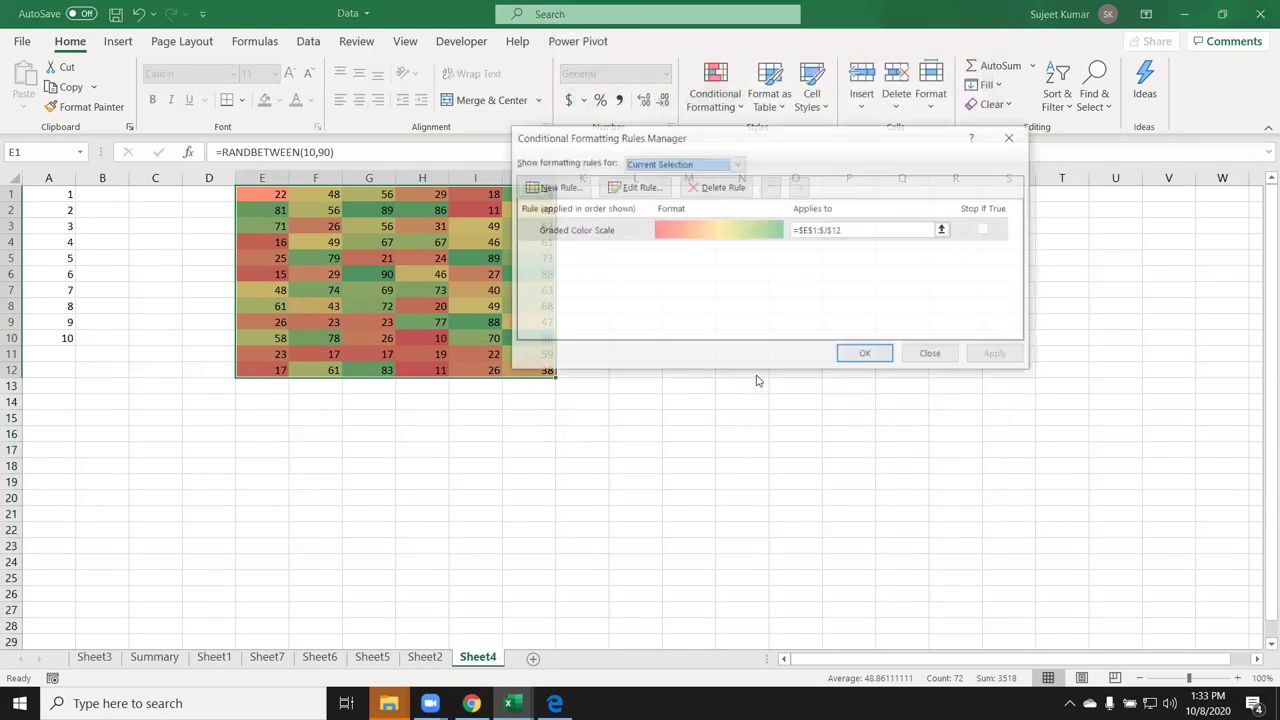
{"action": "double_click", "coordinate": [686, 230]}
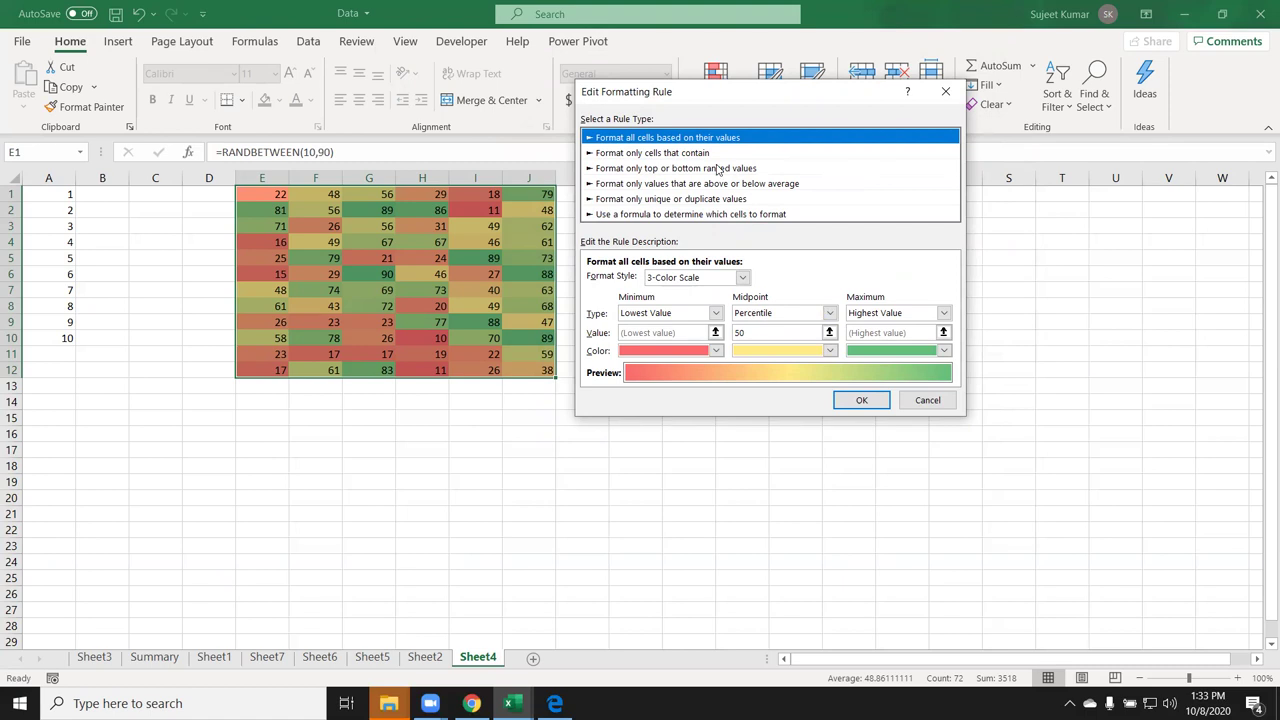
{"action": "left_click_drag", "start_coordinate": [705, 93], "coordinate": [827, 89]}
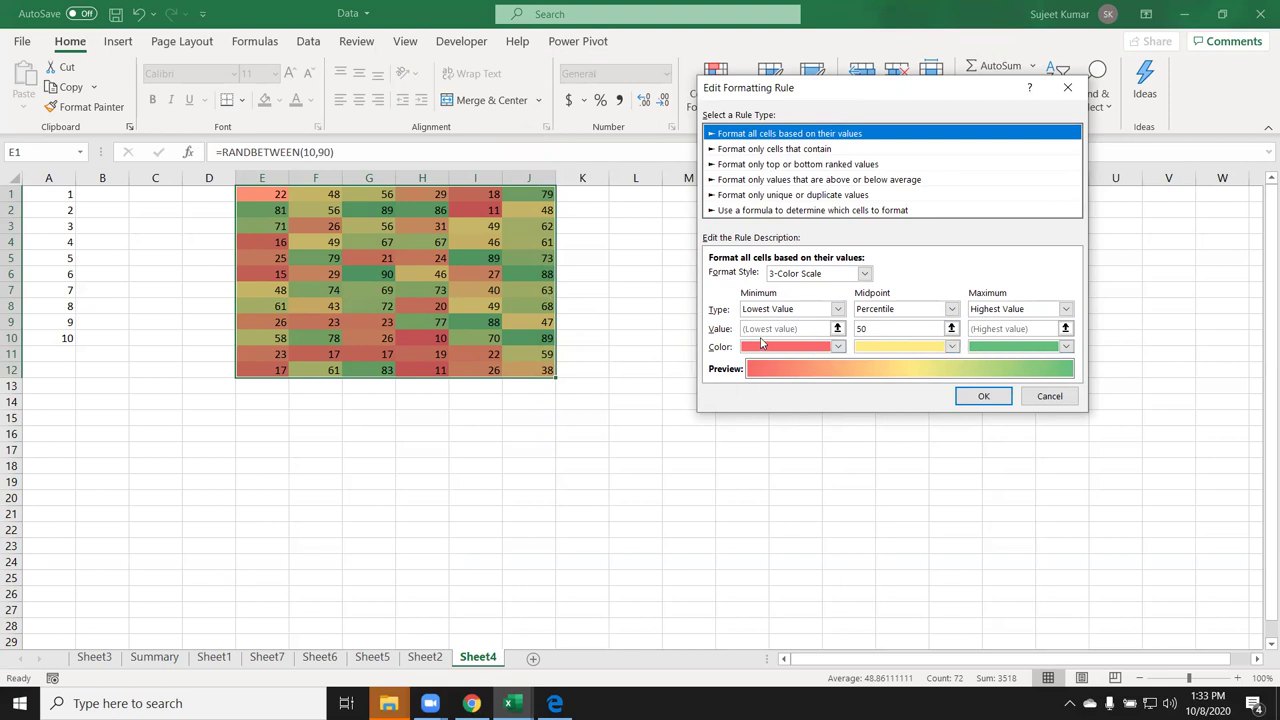
{"action": "key", "text": "Return"}
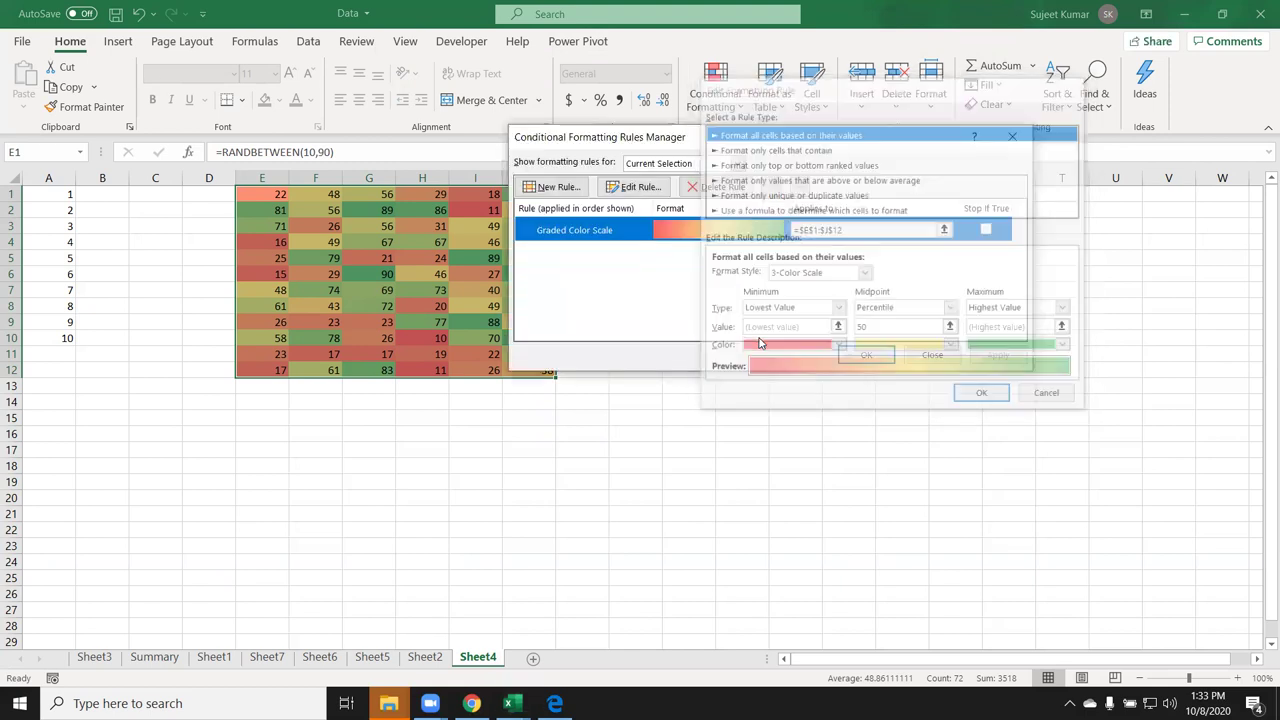
{"action": "left_click", "coordinate": [878, 358]}
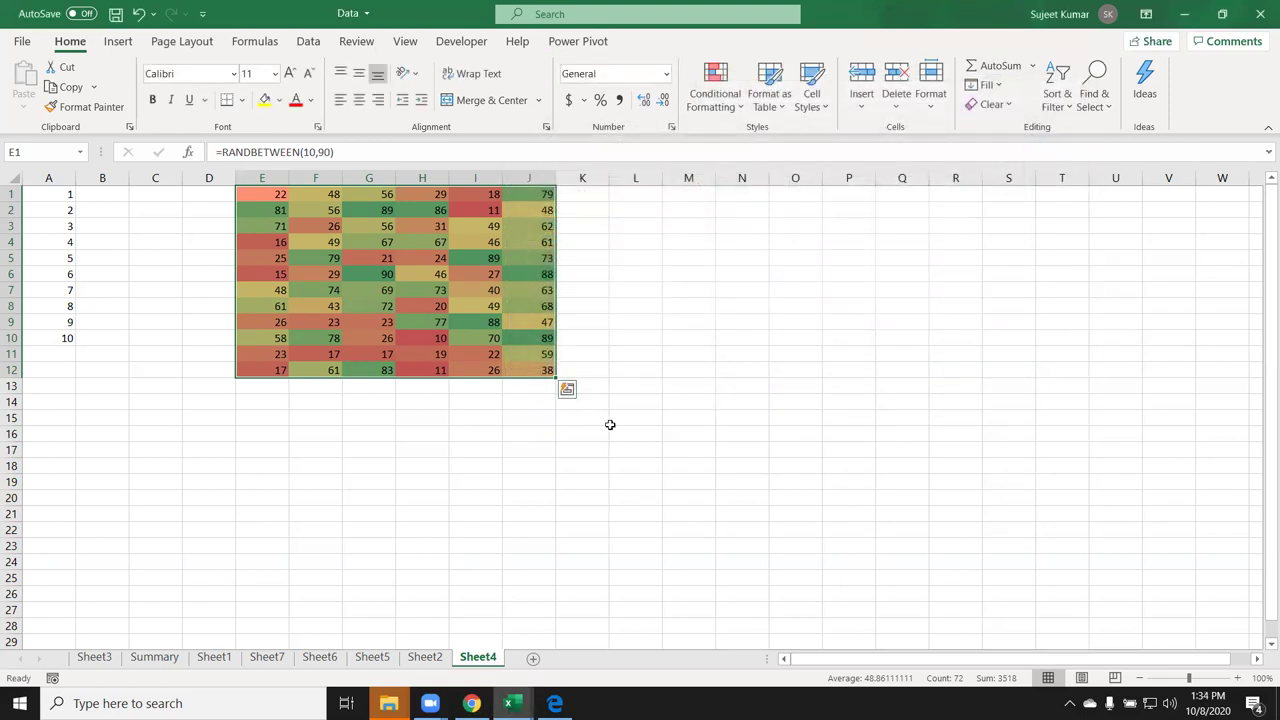
Step: Glance at Quick Analysis for E1:J12, then undo the colour scale
{"action": "key", "text": "ctrl+q"}
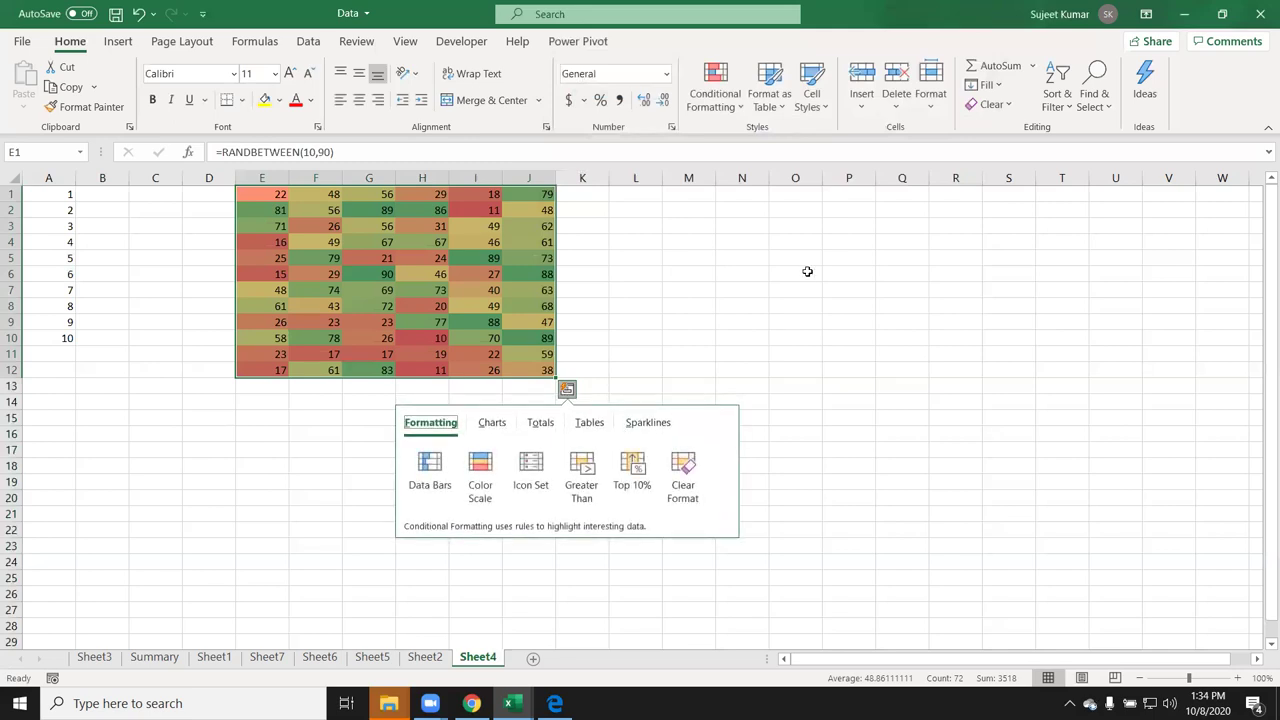
{"action": "key", "text": "Escape"}
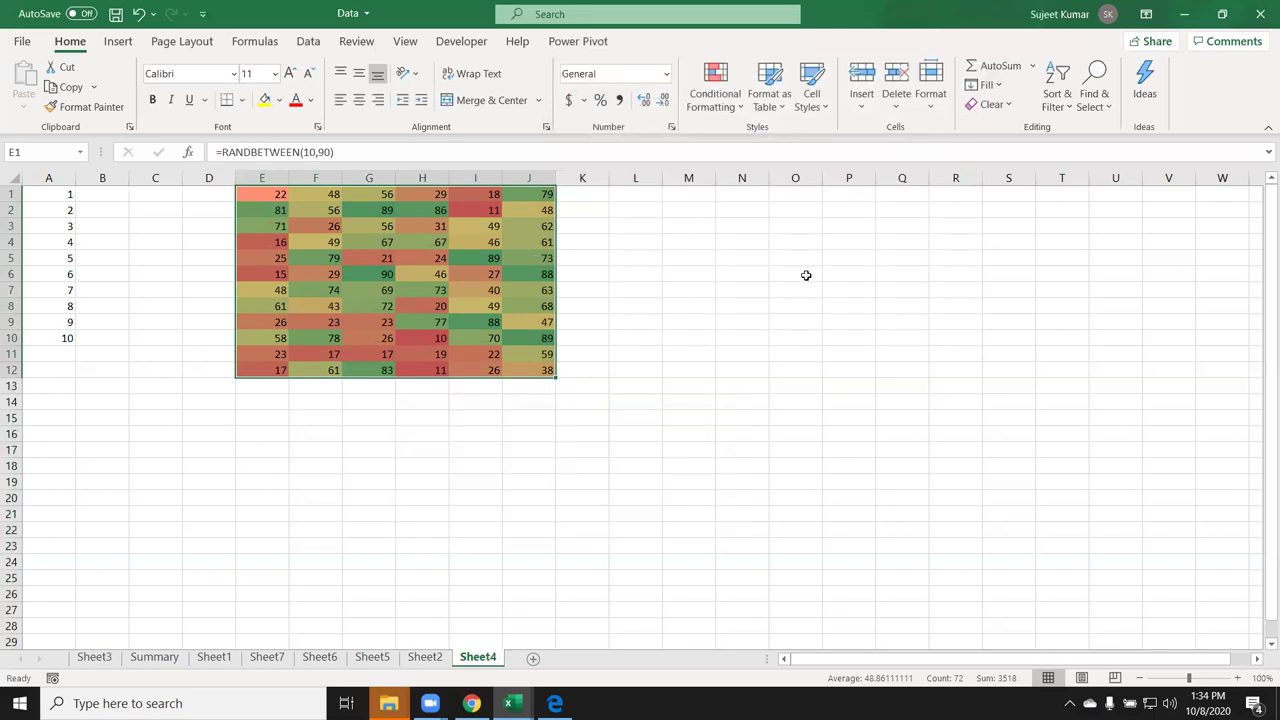
{"action": "key", "text": "ctrl+z"}
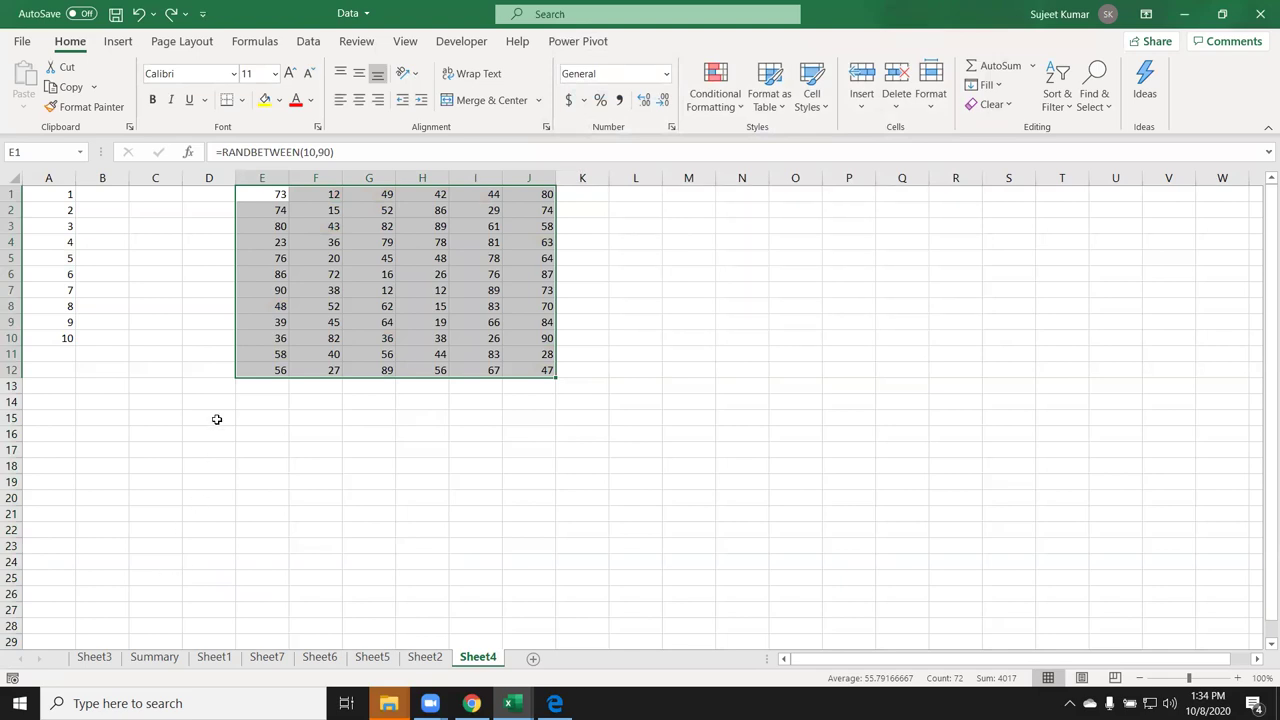
Step: Enter headings Q1 and Q2 in E20:F20 with values 20 and 30 beneath
{"action": "left_click_drag", "start_coordinate": [193, 446], "coordinate": [192, 436]}
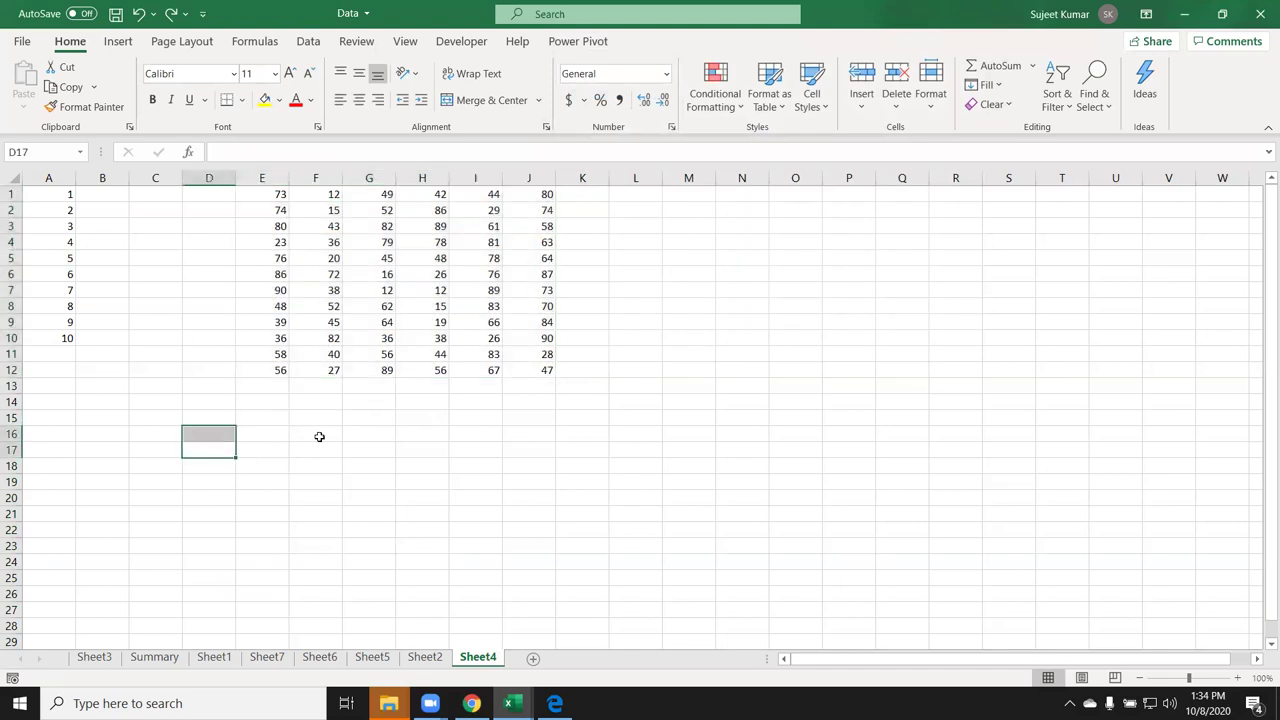
{"action": "scroll", "coordinate": [374, 459], "scroll_direction": "down", "scroll_amount": 2}
{"action": "scroll", "coordinate": [374, 459], "scroll_direction": "down", "scroll_amount": 2}
{"action": "left_click", "coordinate": [241, 311]}
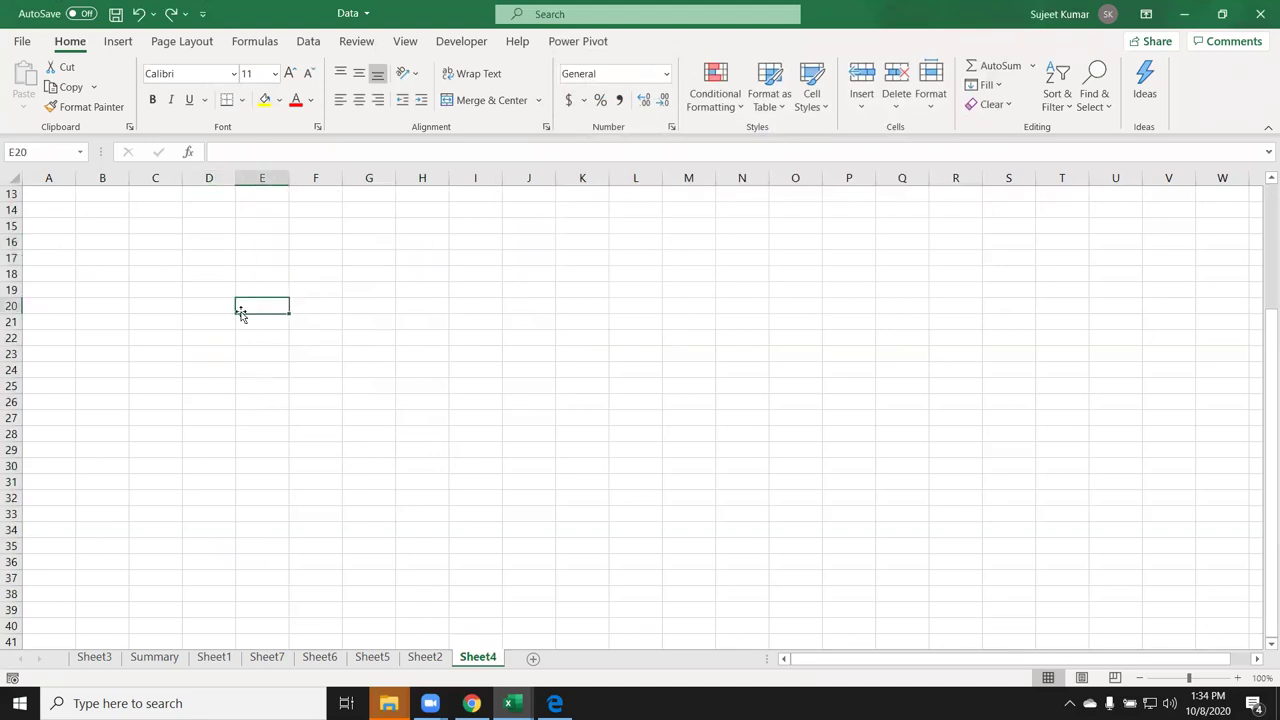
{"action": "type", "text": "Q1"}
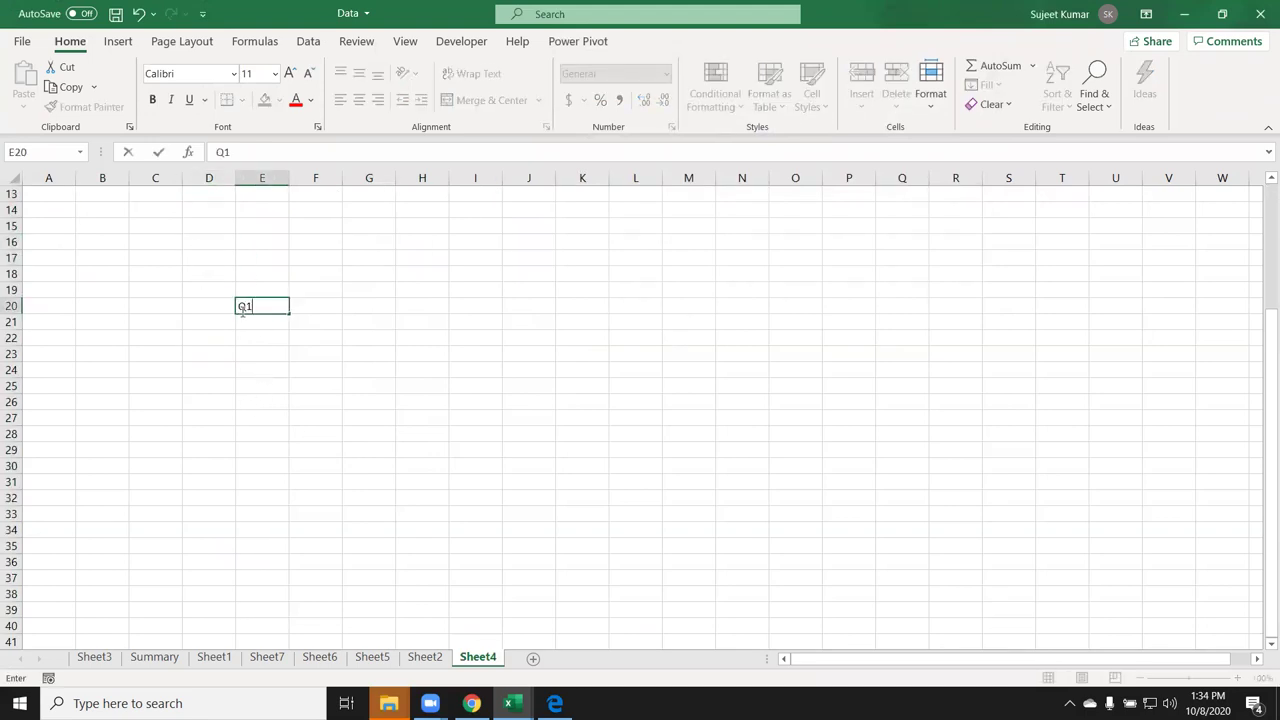
{"action": "key", "text": "Tab"}
{"action": "type", "text": "Q"}
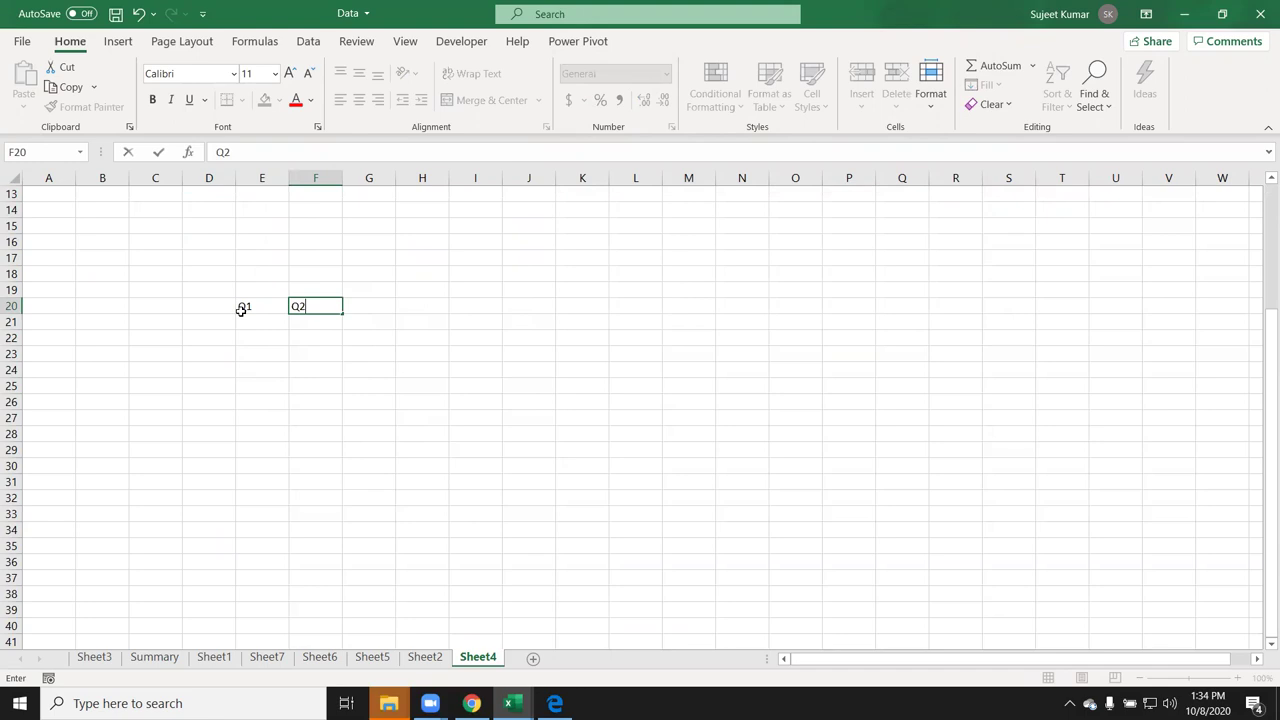
{"action": "key", "text": "Return"}
{"action": "type", "text": "20"}
{"action": "key", "text": "Tab"}
{"action": "type", "text": "30"}
{"action": "key", "text": "Down"}
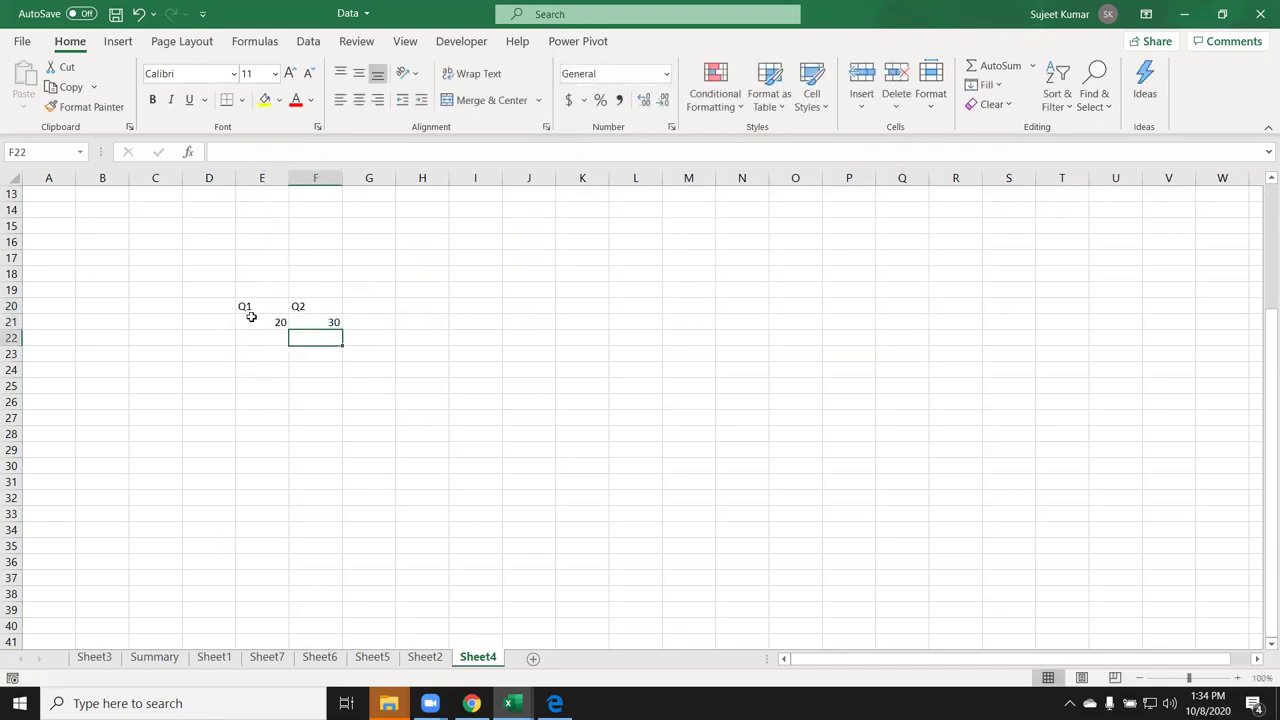
Step: Apply the 3 Arrows icon set to the pair in E21:F21
{"action": "left_click_drag", "start_coordinate": [251, 317], "coordinate": [312, 319]}
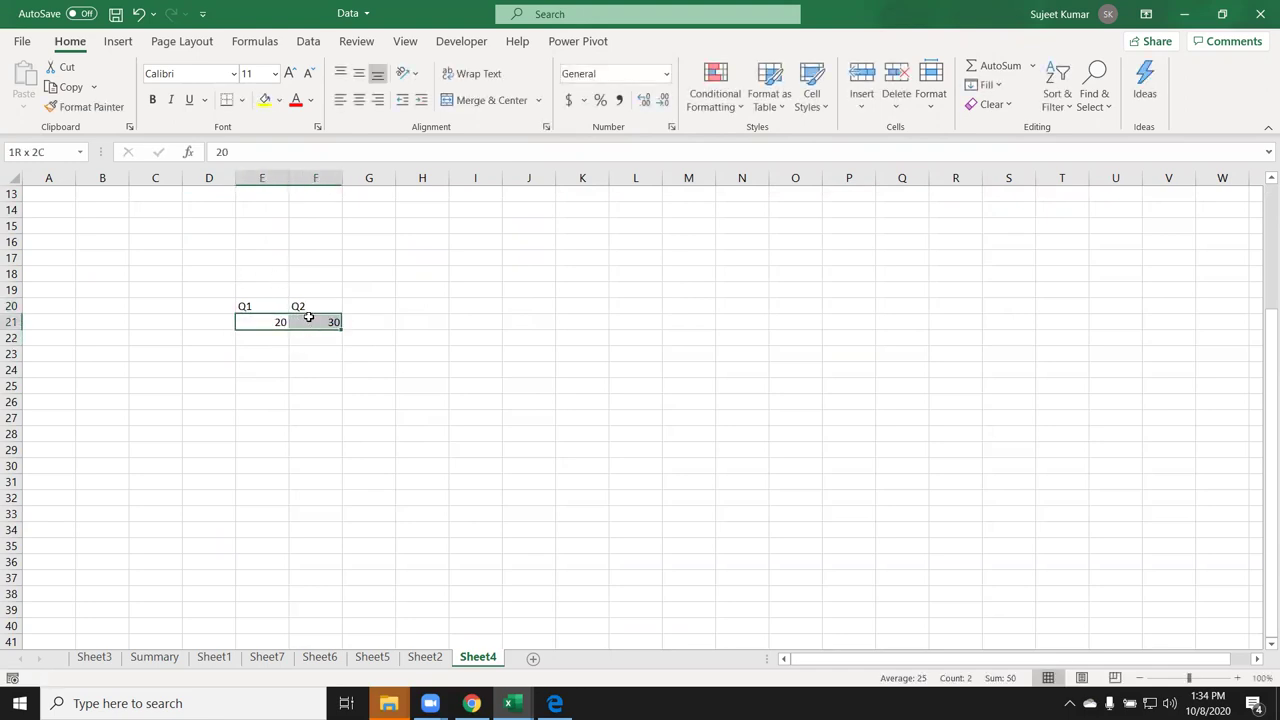
{"action": "left_click", "coordinate": [712, 95]}
{"action": "mouse_move", "coordinate": [778, 310]}
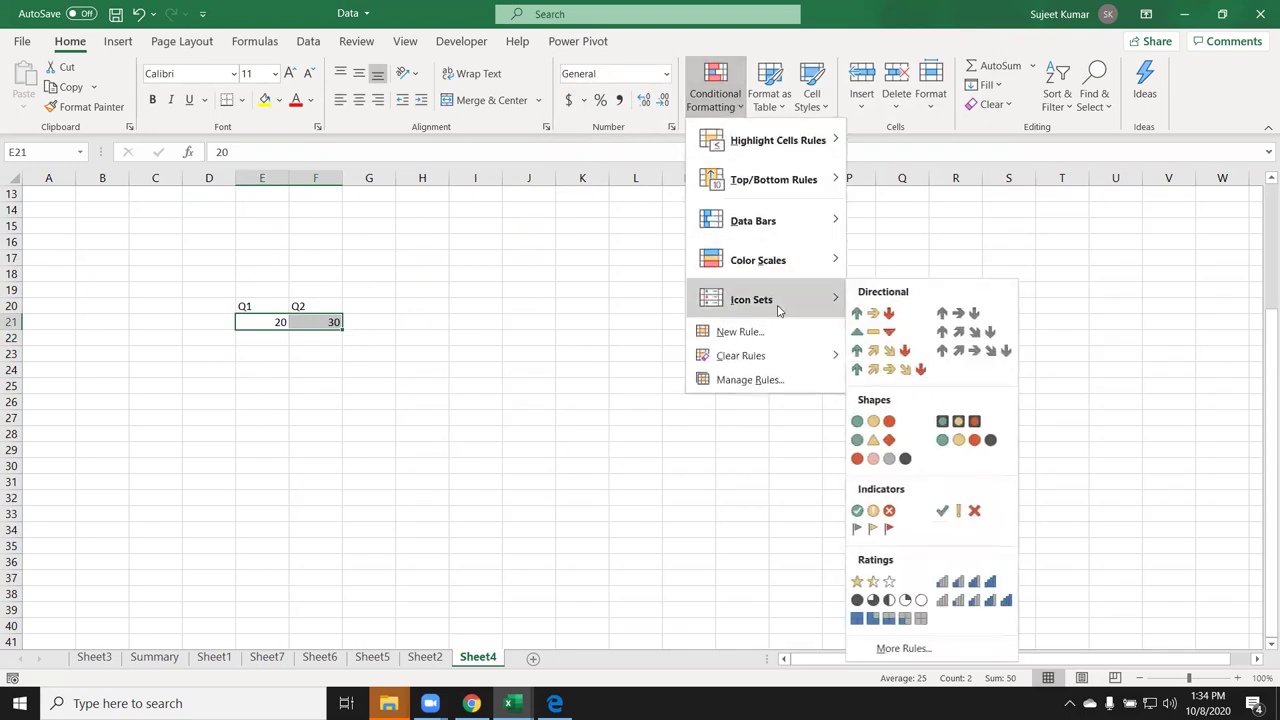
{"action": "left_click", "coordinate": [873, 313]}
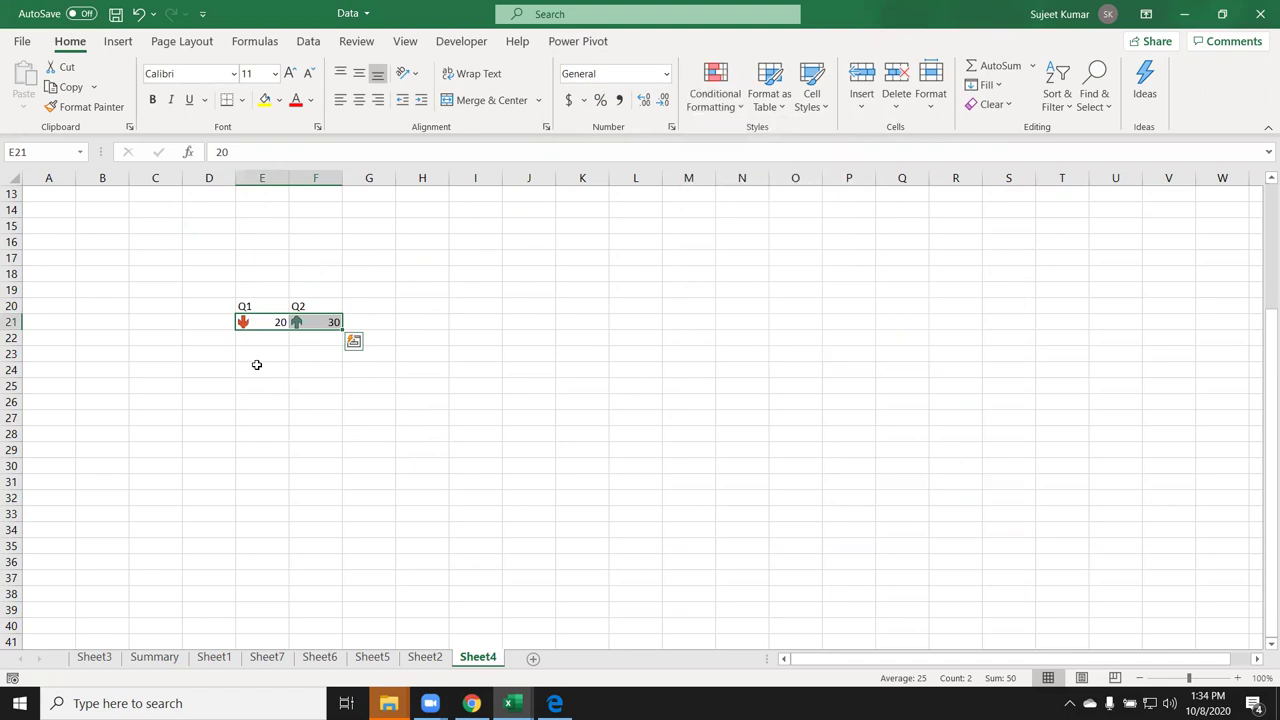
{"action": "left_click", "coordinate": [302, 386]}
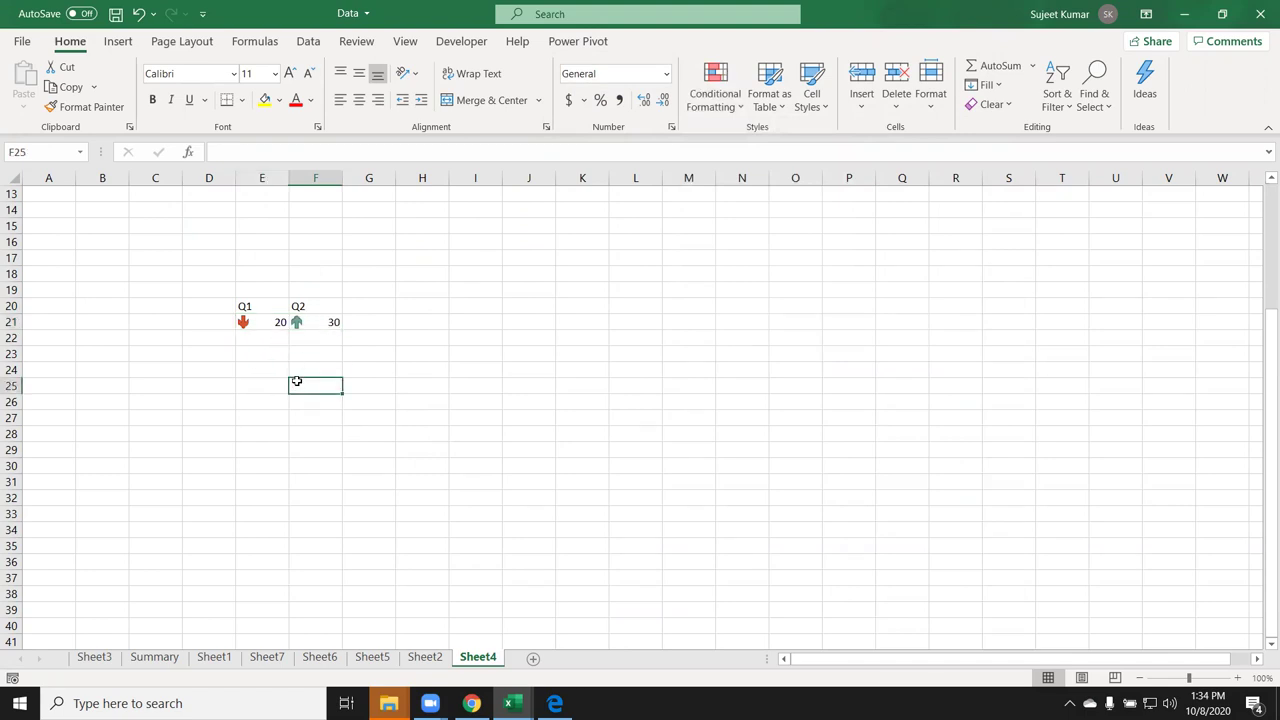
Step: Change E21 to 35 and F21 to 40 to update the arrows
{"action": "left_click", "coordinate": [262, 322]}
{"action": "type", "text": "35"}
{"action": "key", "text": "Return"}
{"action": "left_click", "coordinate": [321, 325]}
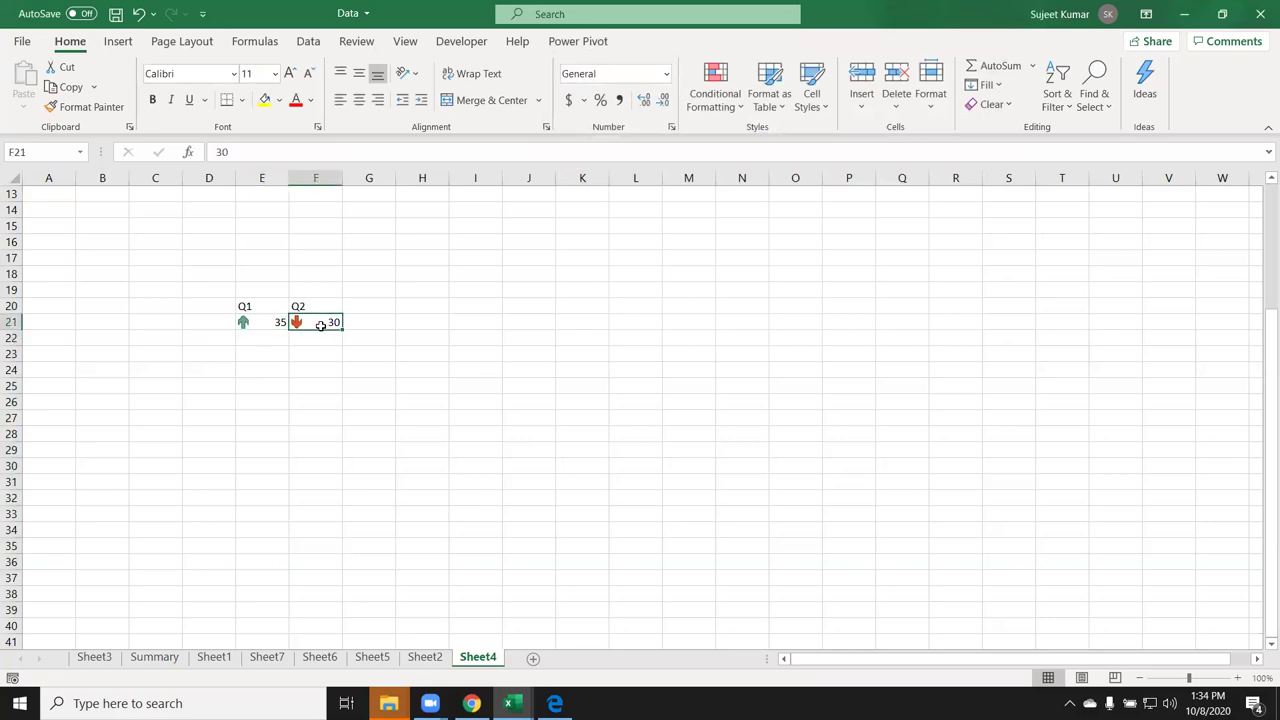
{"action": "type", "text": "40"}
{"action": "key", "text": "Return"}
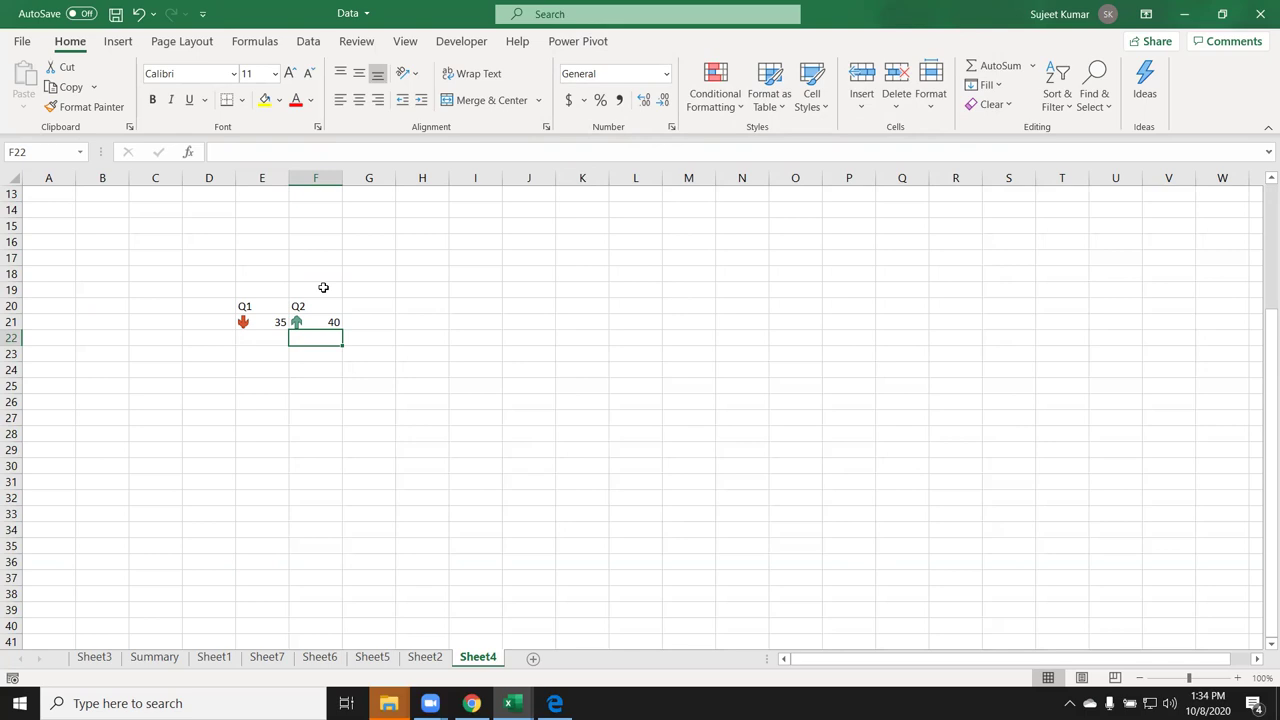
Step: Select columns G to J, cancelling an accidental '+' entry in G1
{"action": "scroll", "coordinate": [337, 286], "scroll_direction": "up", "scroll_amount": 2}
{"action": "scroll", "coordinate": [389, 317], "scroll_direction": "up", "scroll_amount": 2}
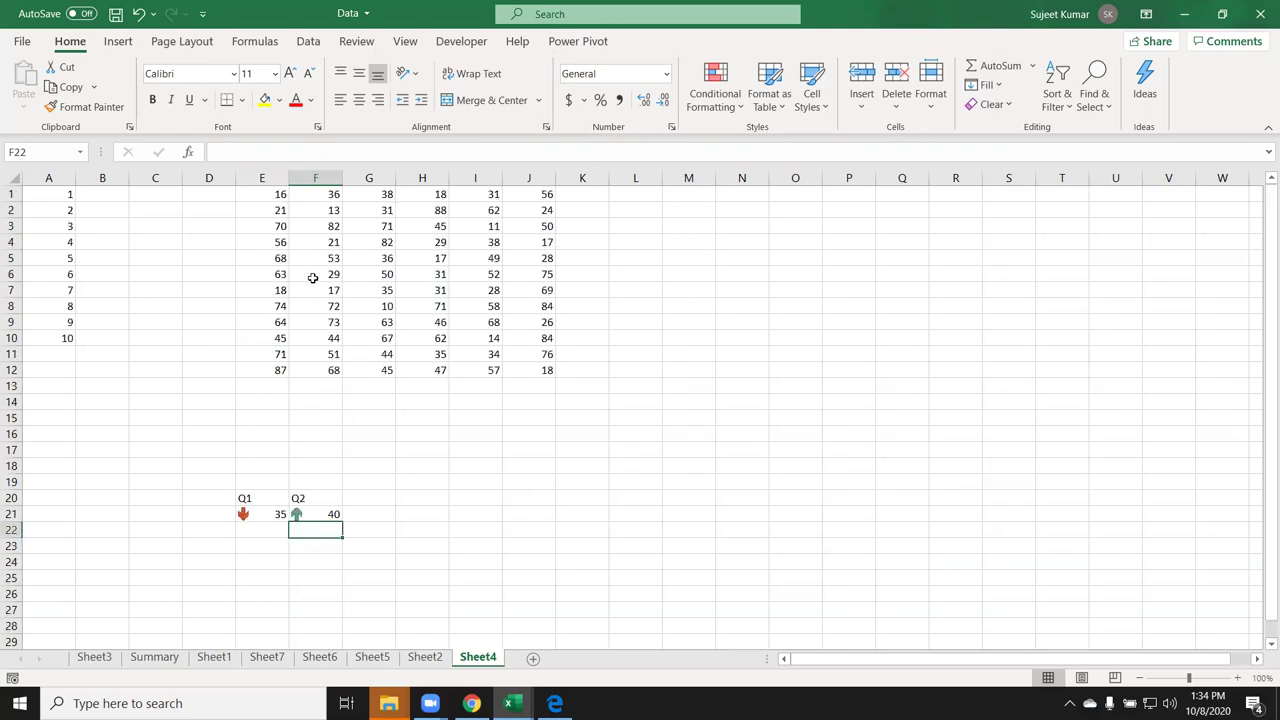
{"action": "left_click_drag", "start_coordinate": [389, 173], "coordinate": [549, 173]}
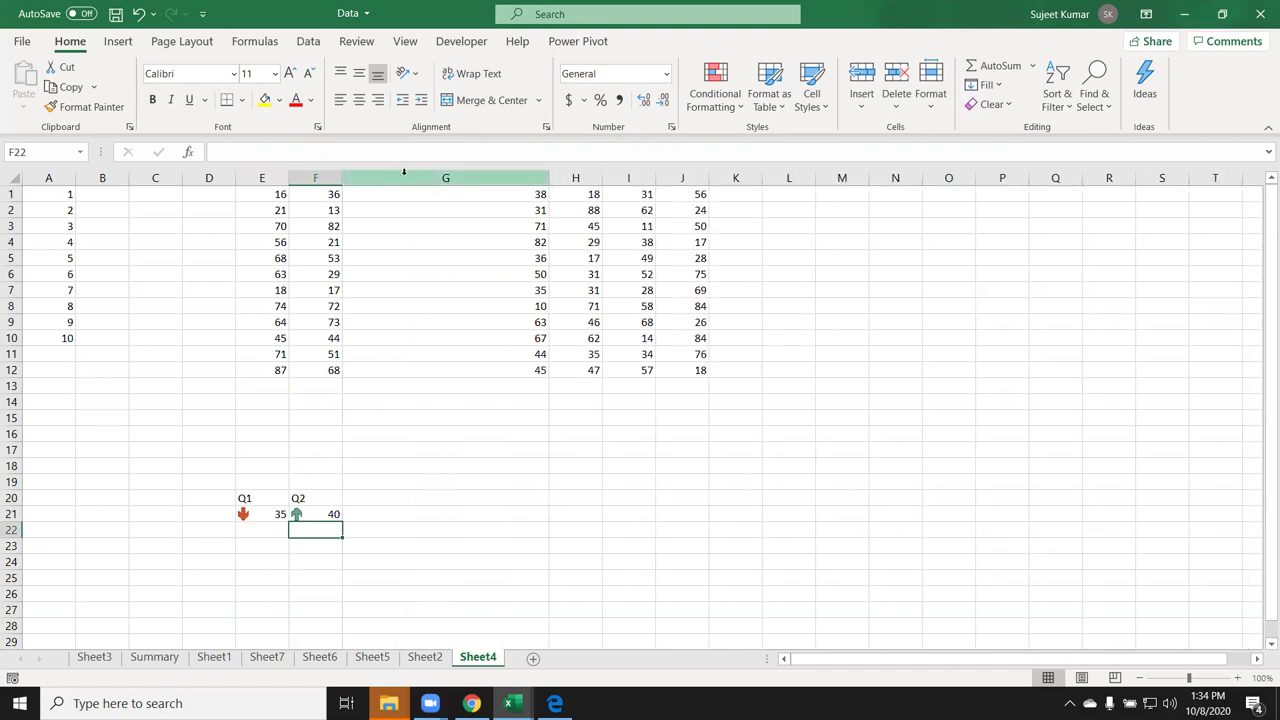
{"action": "left_click", "coordinate": [405, 178]}
{"action": "left_click_drag", "start_coordinate": [462, 191], "coordinate": [700, 213]}
{"action": "type", "text": "+"}
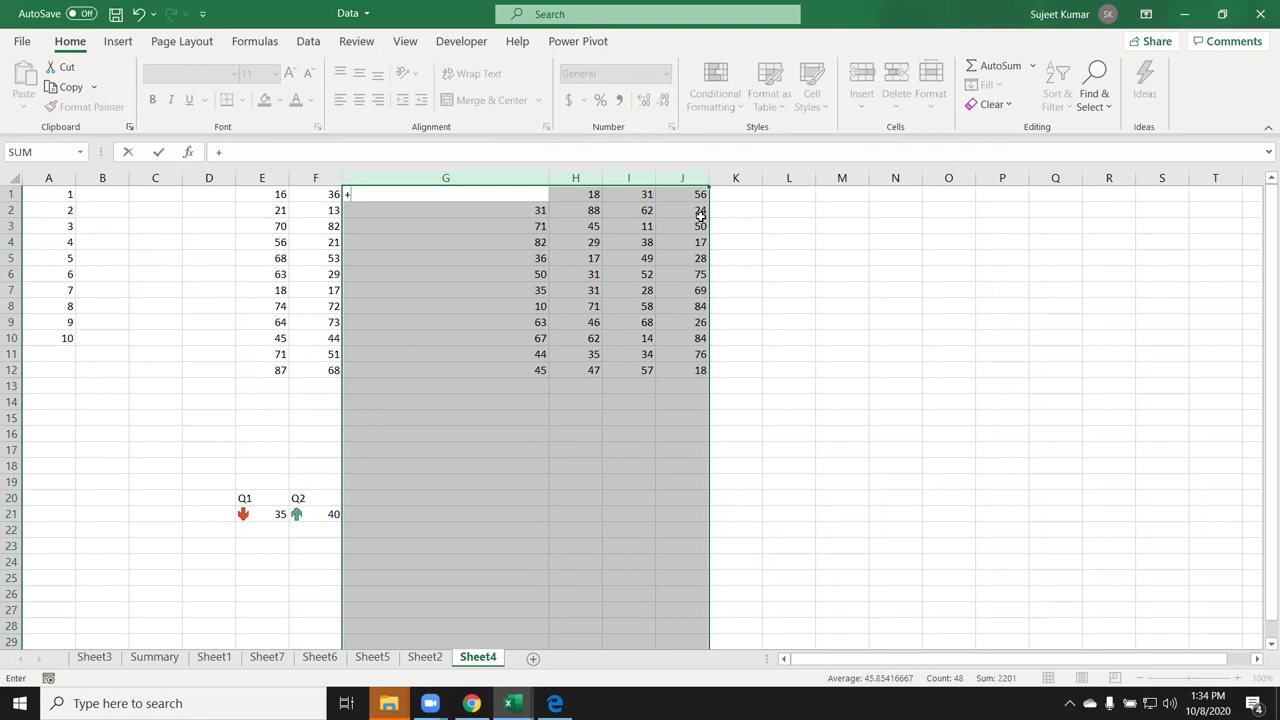
{"action": "key", "text": "Escape"}
Step: Reselect columns G through J and re-confirm the G1 formula to recalculate
{"action": "key", "text": "shift+F8"}
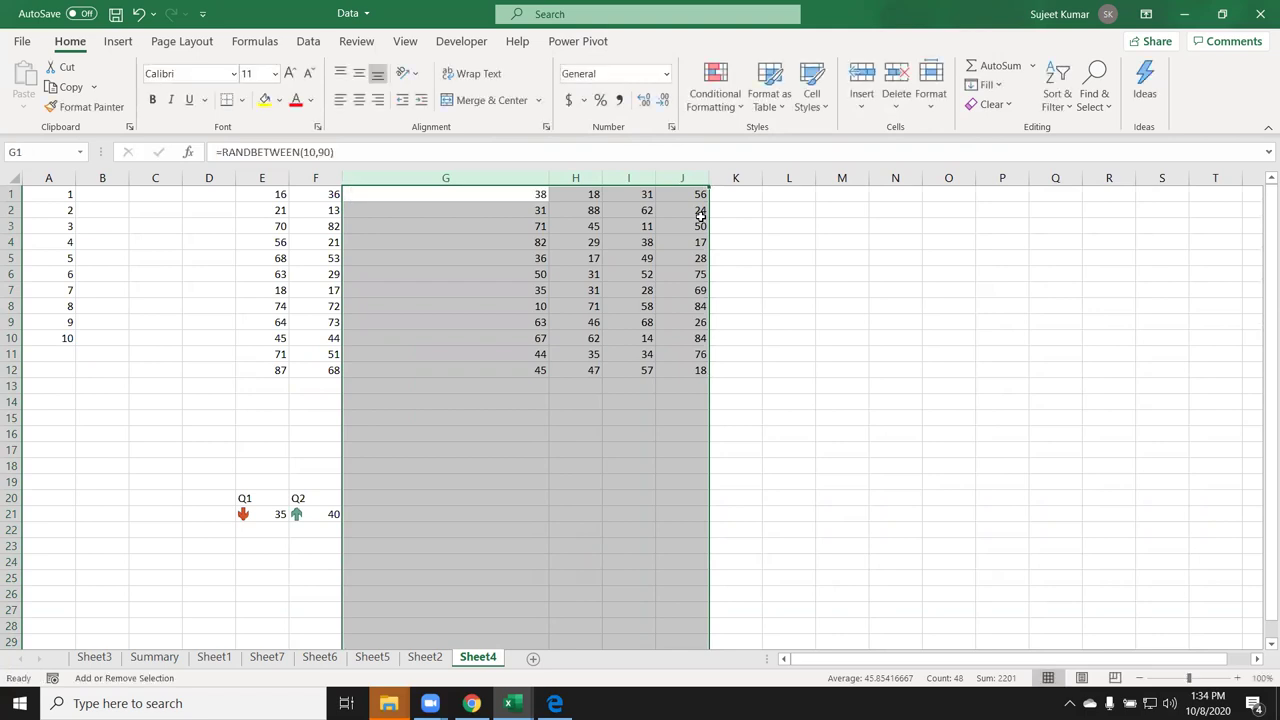
{"action": "left_click", "coordinate": [844, 289]}
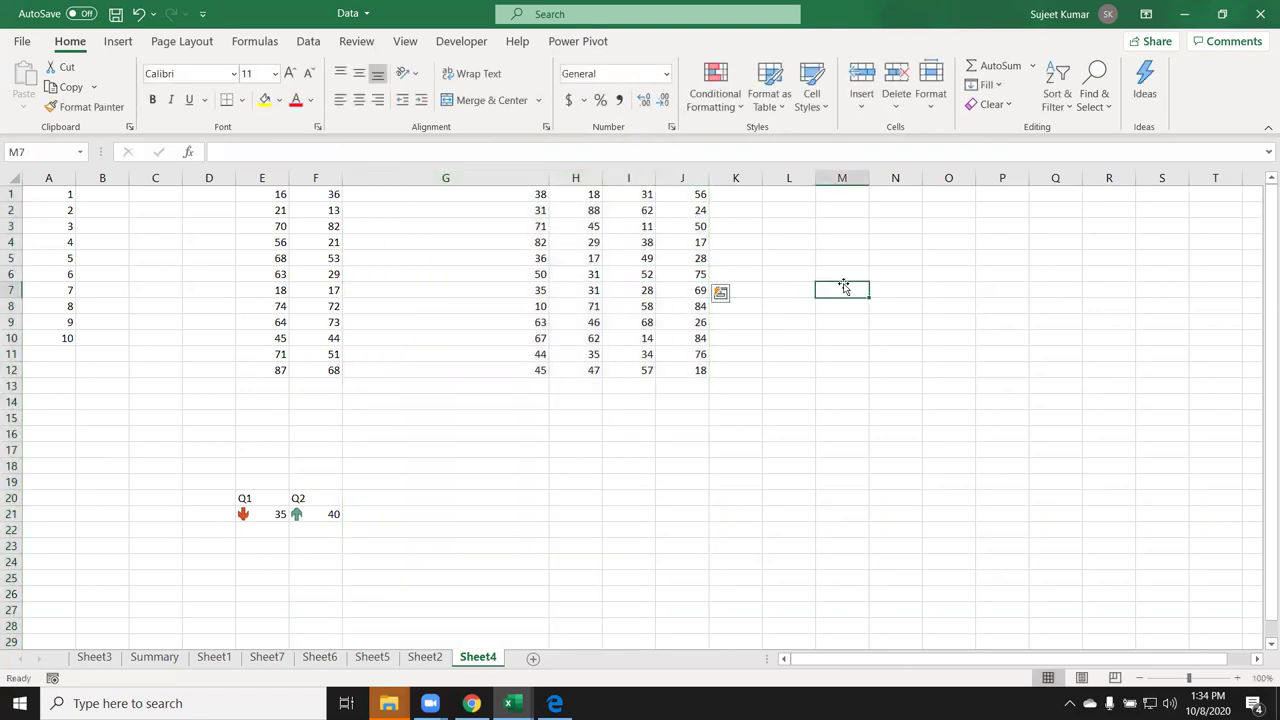
{"action": "left_click_drag", "start_coordinate": [500, 178], "coordinate": [675, 179]}
{"action": "key", "text": "shift+F8"}
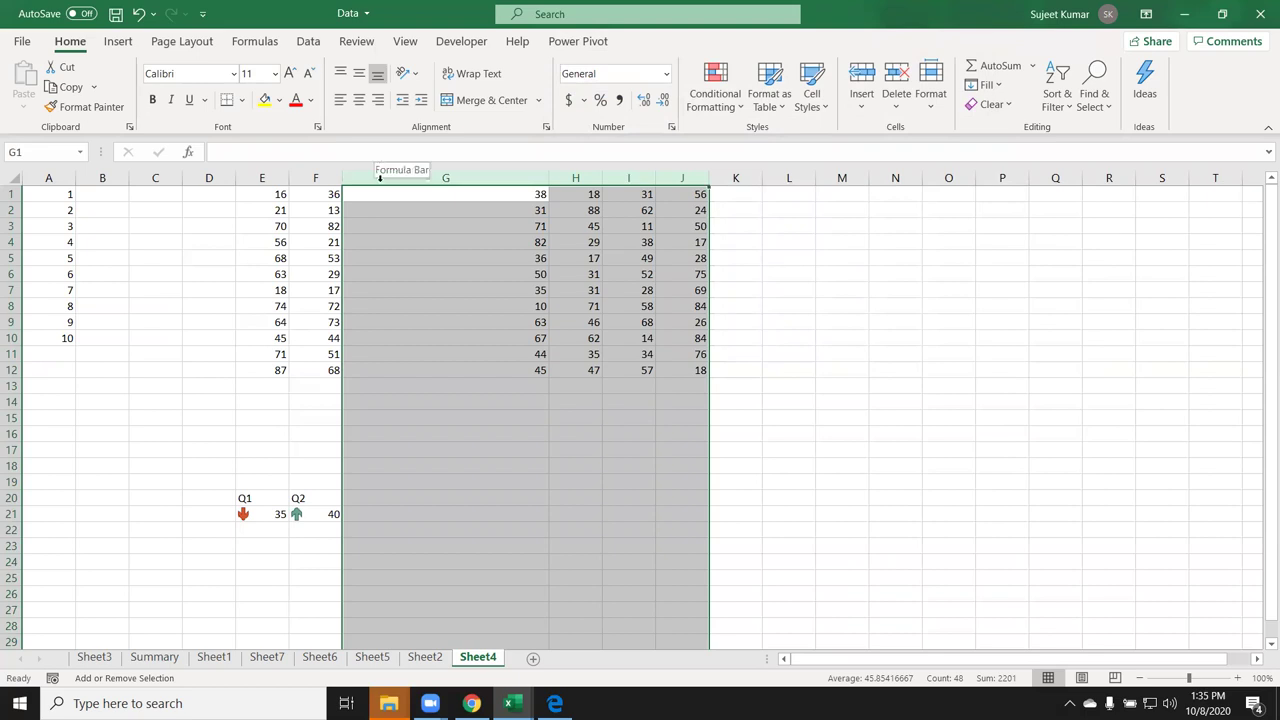
{"action": "left_click", "coordinate": [312, 150]}
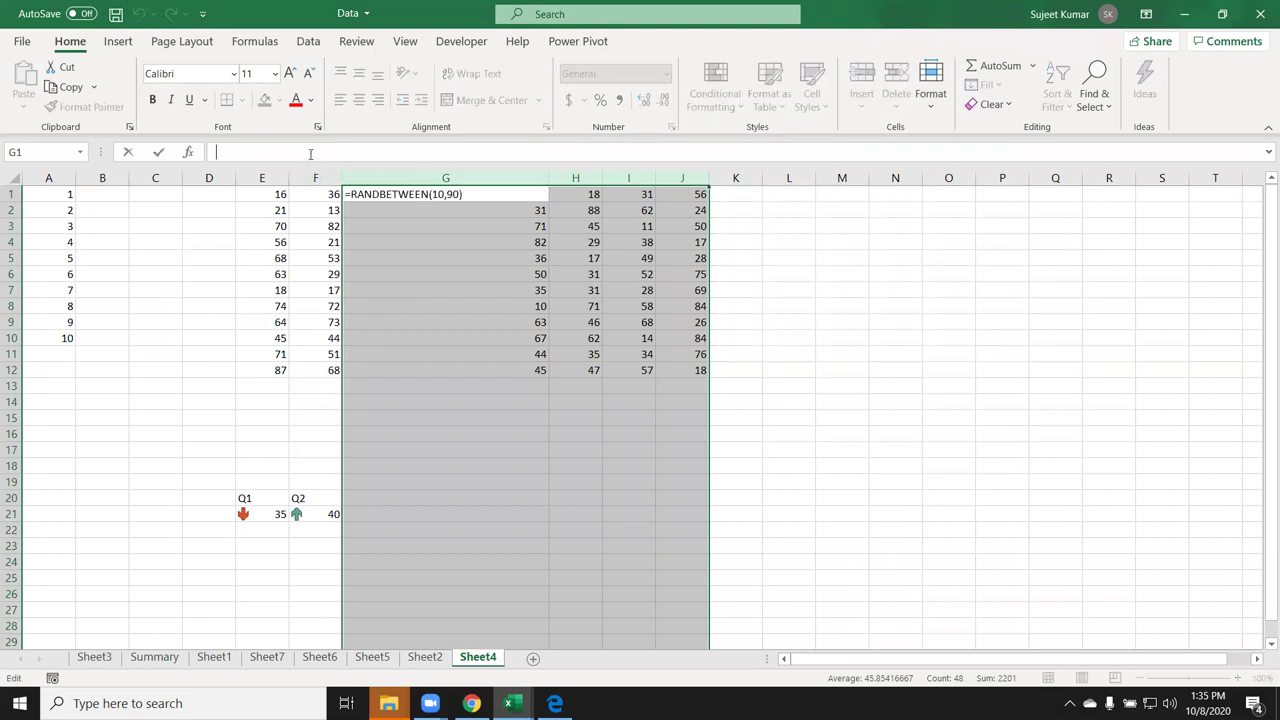
{"action": "key", "text": "Return"}
Step: Delete the extra columns G through I so only data up to column F remains
{"action": "left_click", "coordinate": [777, 356]}
{"action": "left_click_drag", "start_coordinate": [432, 186], "coordinate": [743, 184]}
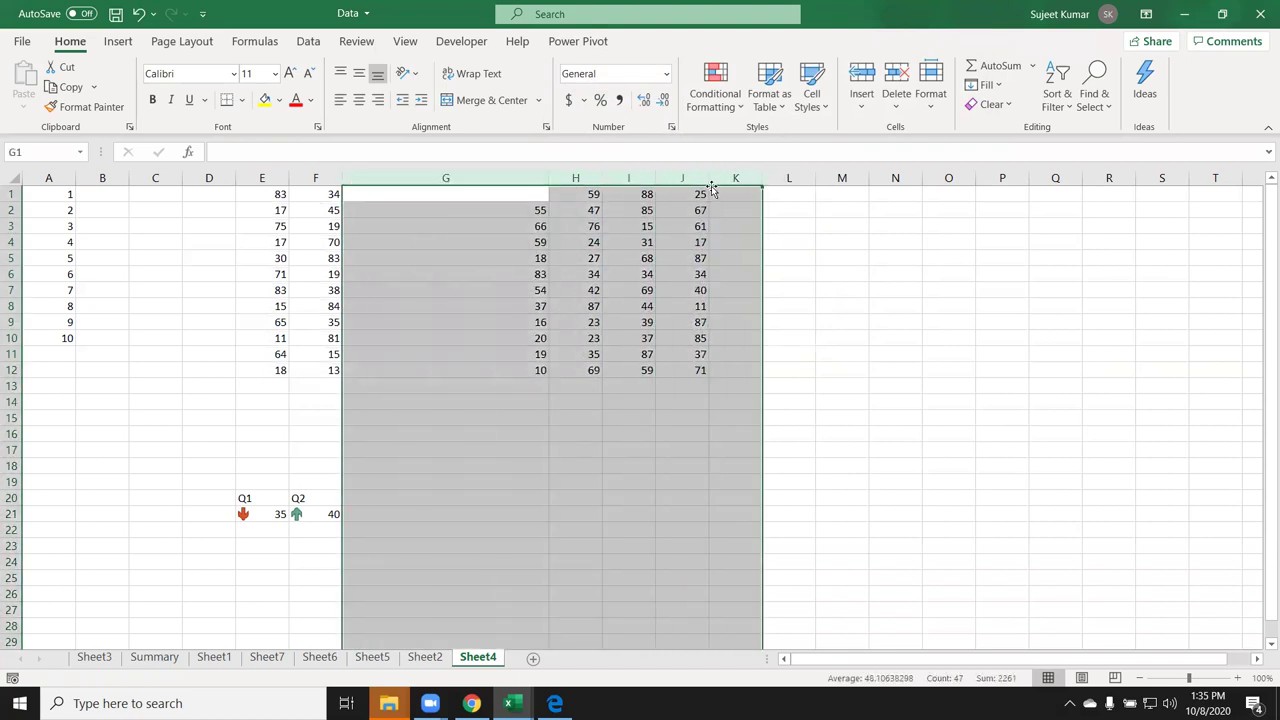
{"action": "key", "text": "ctrl+minus"}
{"action": "left_click", "coordinate": [623, 289]}
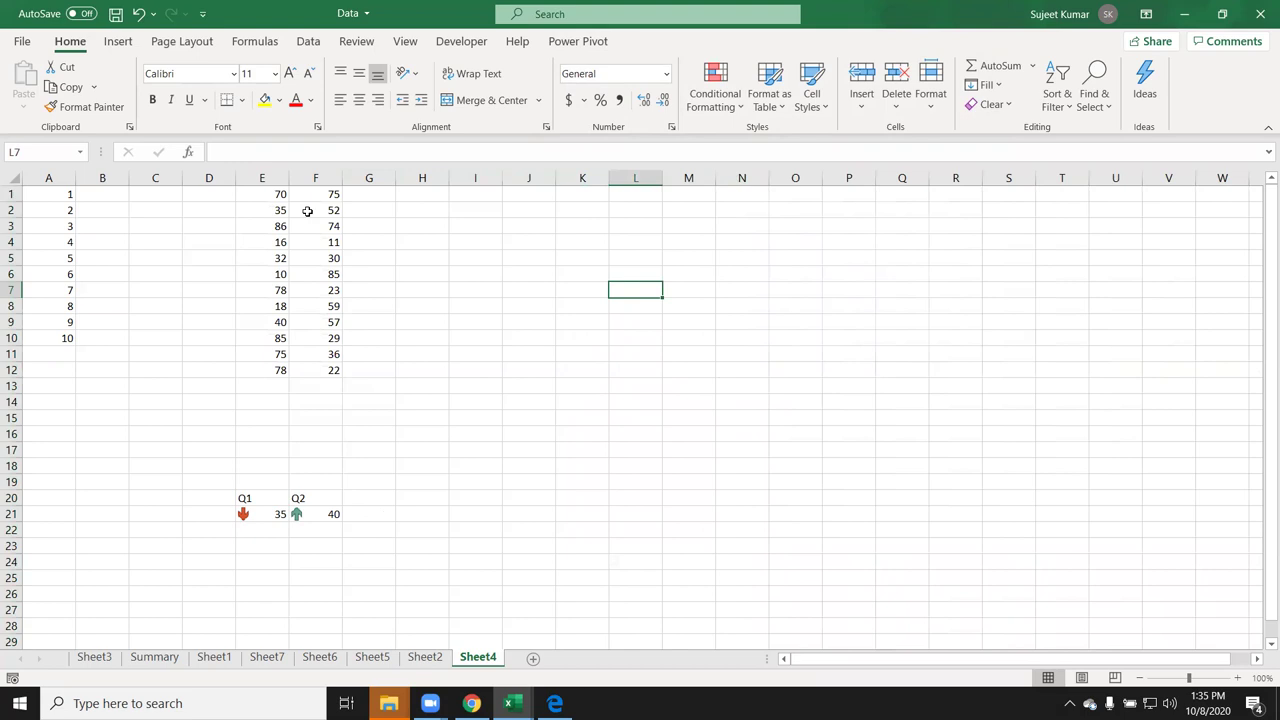
Step: Copy E1:F12 and paste it back over itself as plain values
{"action": "left_click_drag", "start_coordinate": [266, 190], "coordinate": [306, 371]}
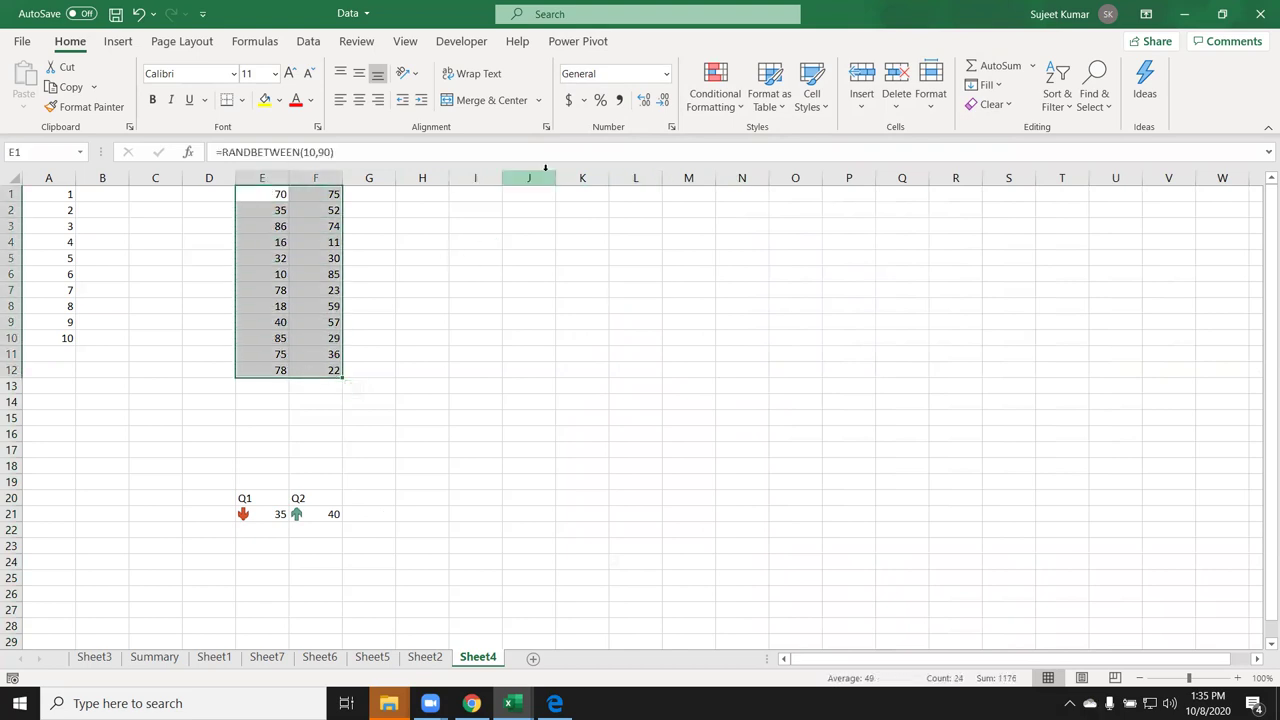
{"action": "left_click", "coordinate": [711, 98]}
{"action": "key", "text": "Escape"}
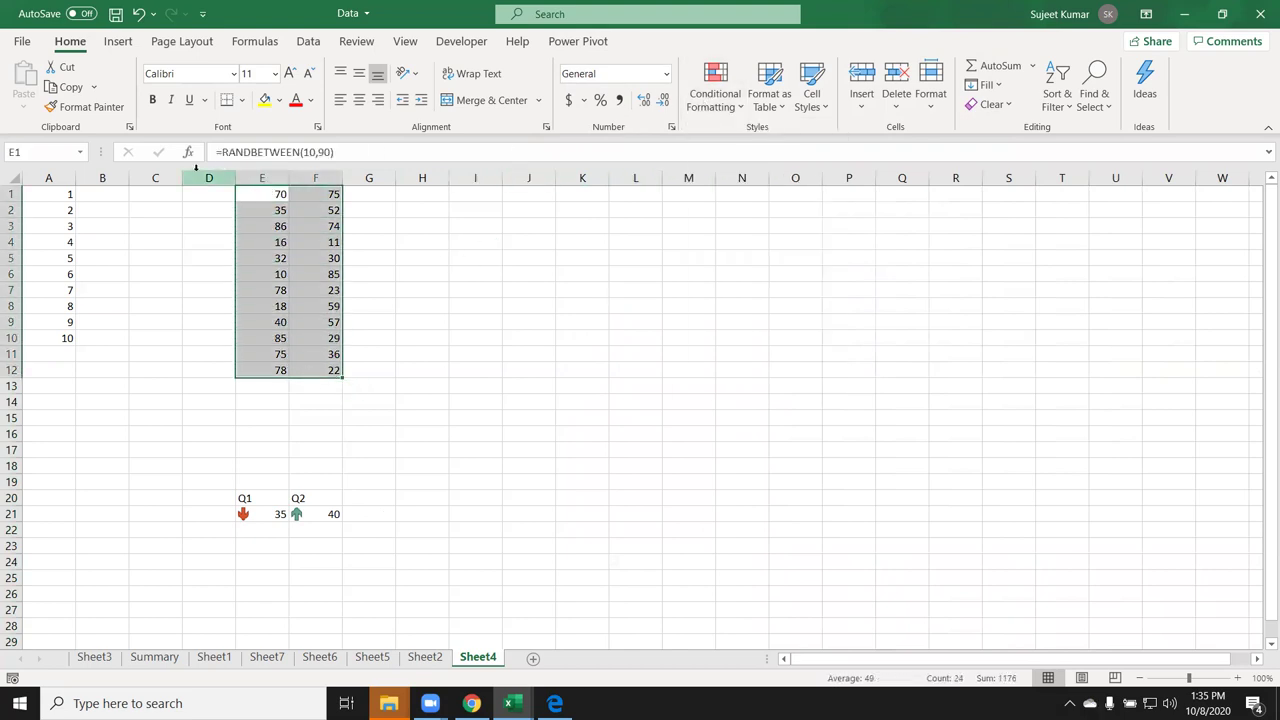
{"action": "key", "text": "ctrl+c"}
{"action": "left_click", "coordinate": [24, 108]}
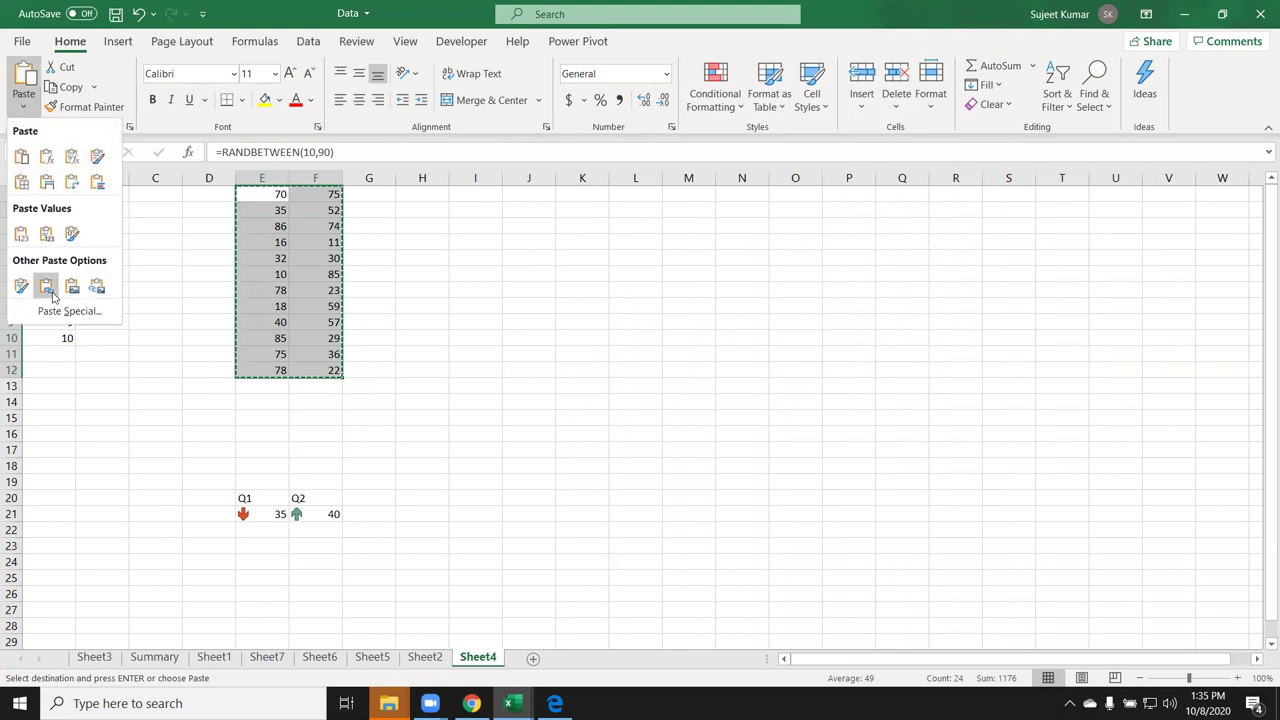
{"action": "left_click", "coordinate": [22, 236]}
{"action": "left_click", "coordinate": [300, 241]}
{"action": "key", "text": "Escape"}
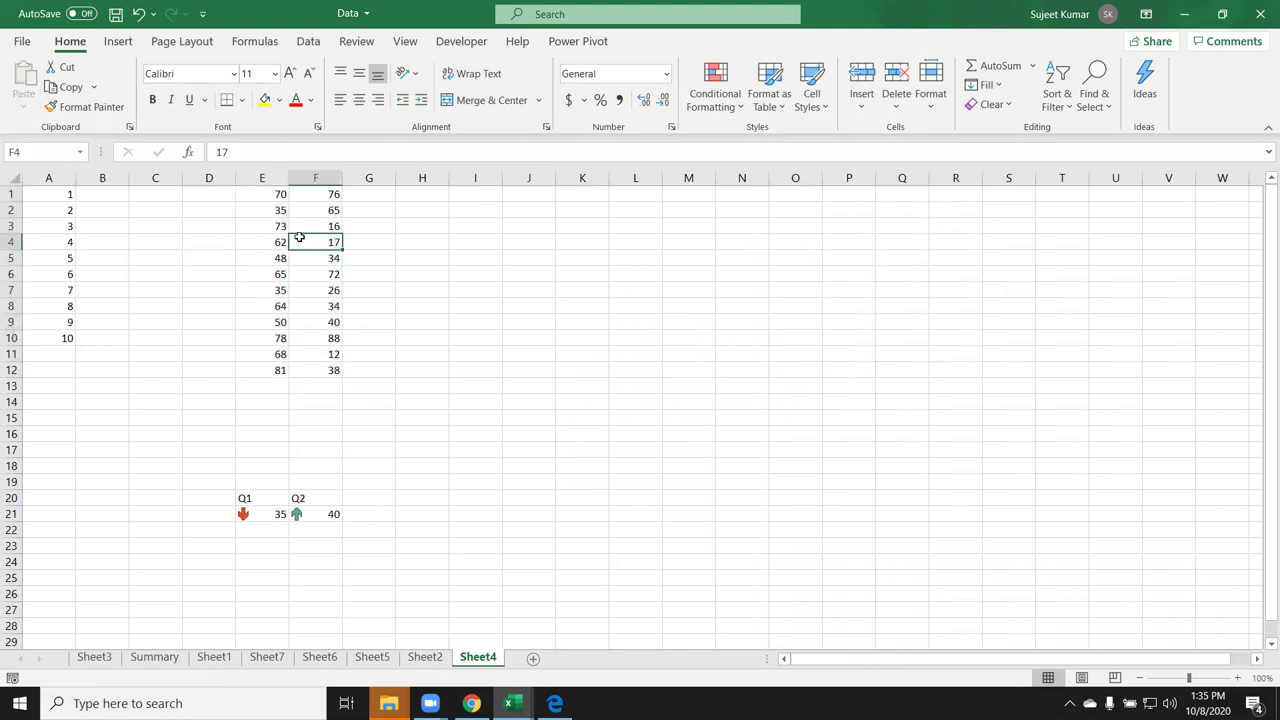
{"action": "left_click_drag", "start_coordinate": [276, 199], "coordinate": [340, 370]}
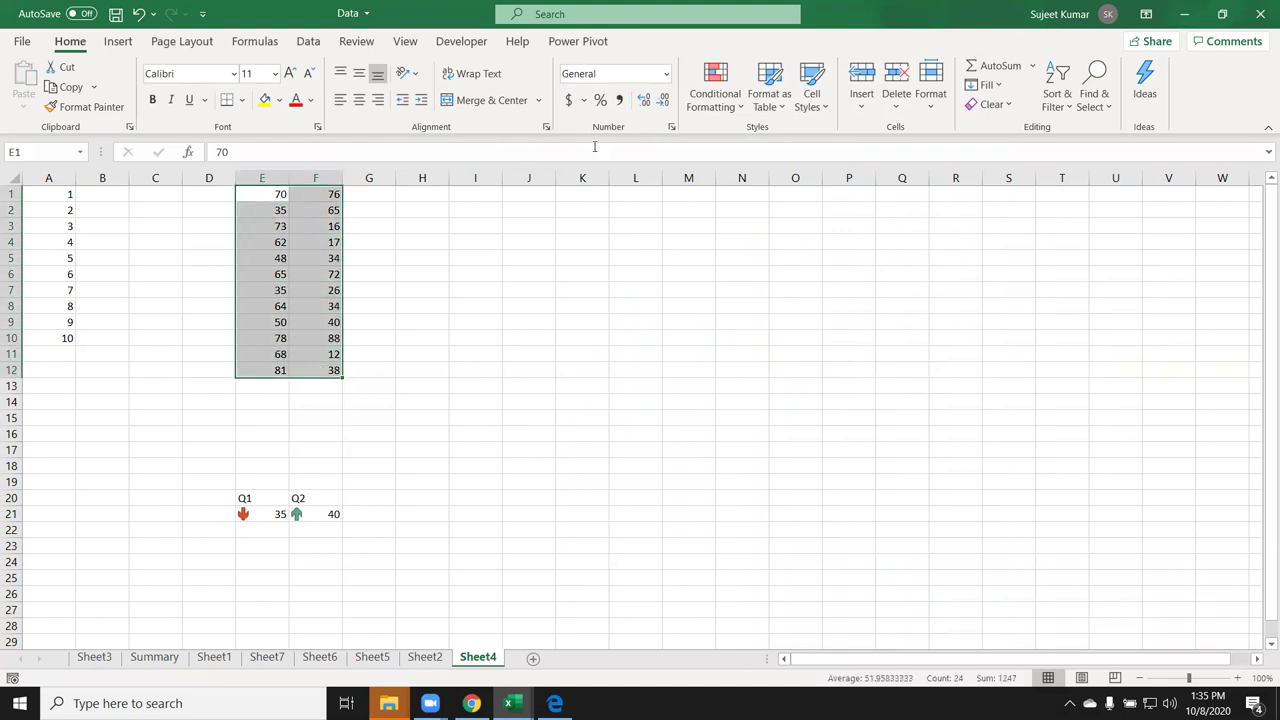
Step: Apply the 3 Arrows icon set to the first pair, E1:F1
{"action": "left_click", "coordinate": [723, 105]}
{"action": "mouse_move", "coordinate": [750, 299]}
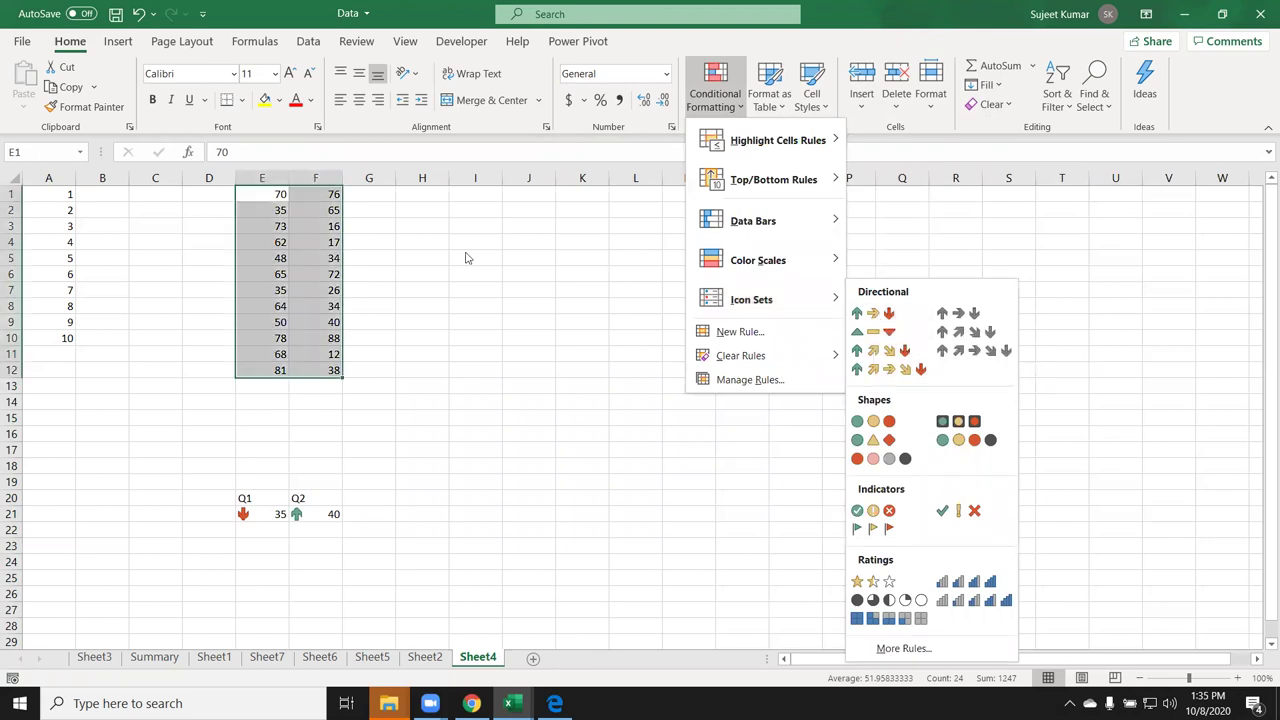
{"action": "left_click", "coordinate": [350, 386]}
{"action": "left_click", "coordinate": [298, 209]}
{"action": "left_click_drag", "start_coordinate": [270, 194], "coordinate": [312, 194]}
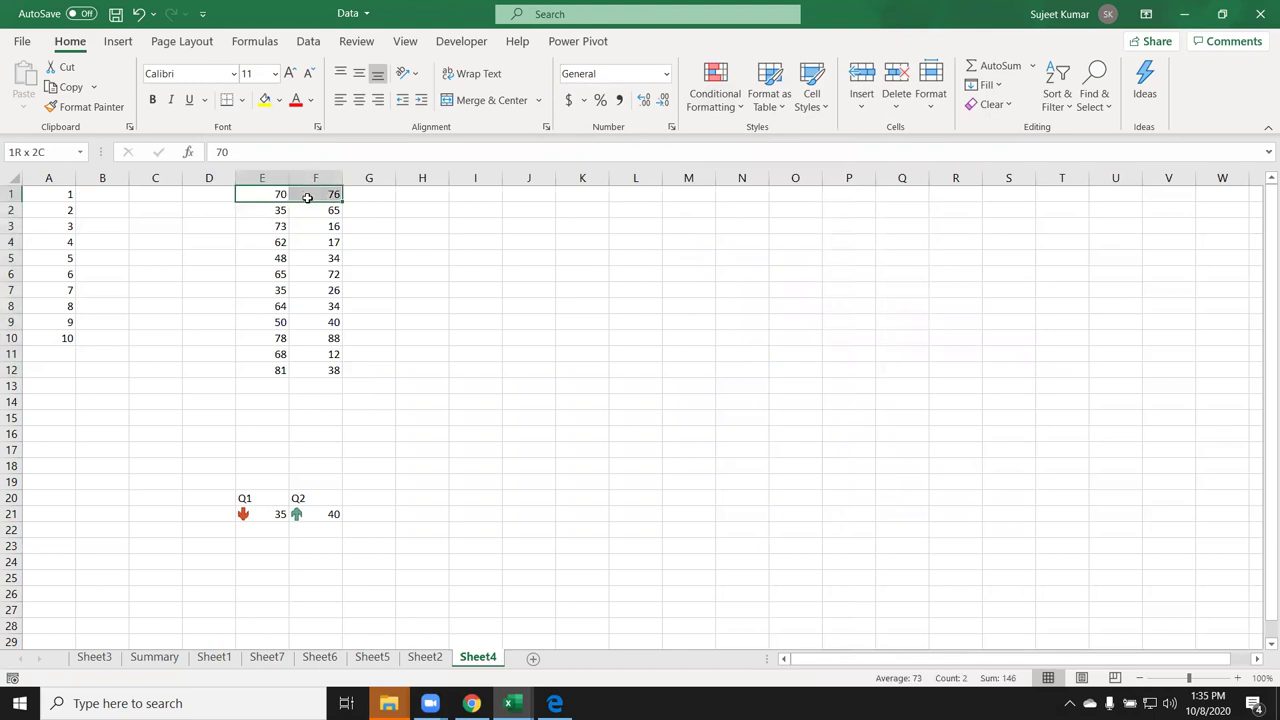
{"action": "left_click", "coordinate": [714, 95]}
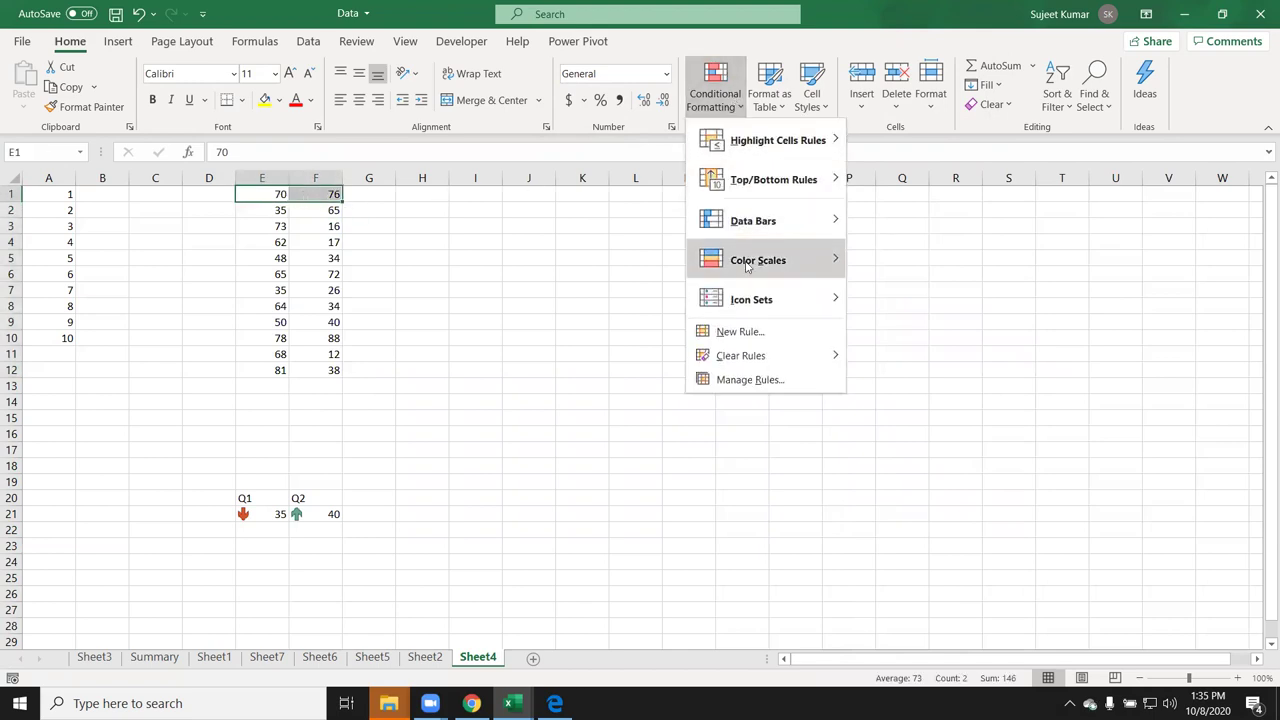
{"action": "left_click", "coordinate": [858, 311]}
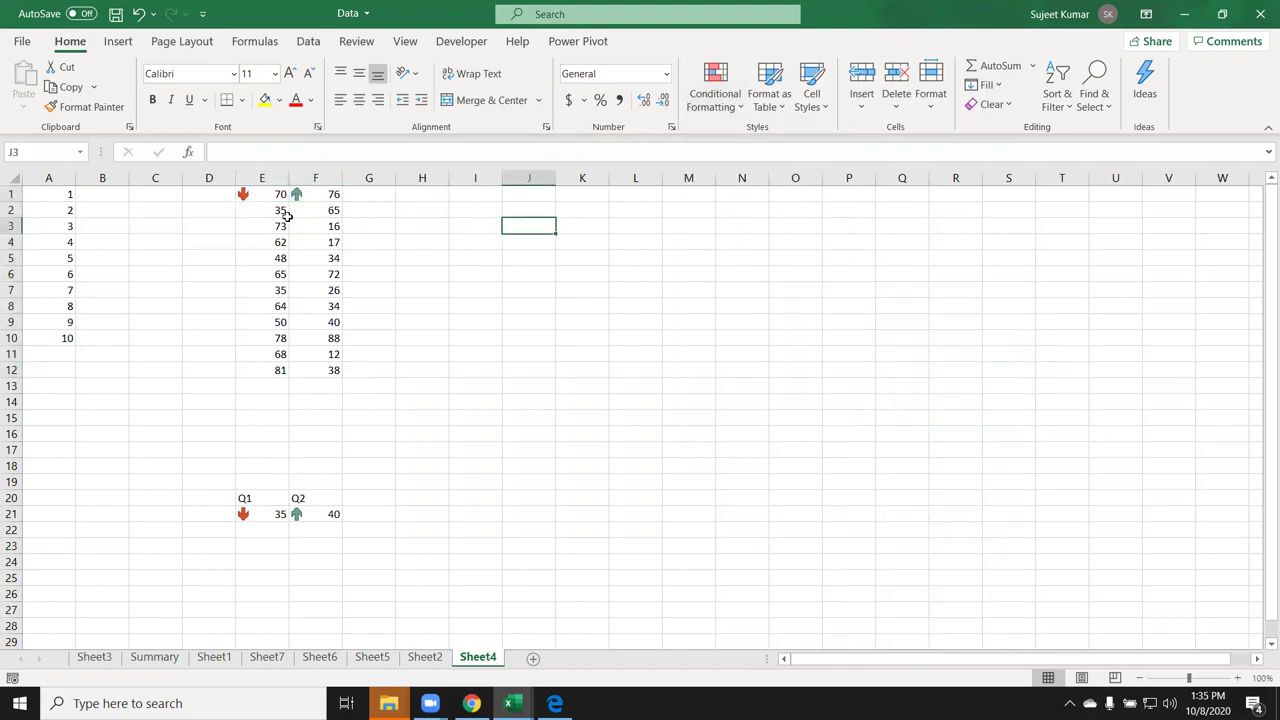
Step: Select E2:F2 and bring up the Icon Sets choices for it
{"action": "left_click_drag", "start_coordinate": [265, 210], "coordinate": [318, 210]}
{"action": "left_click", "coordinate": [742, 104]}
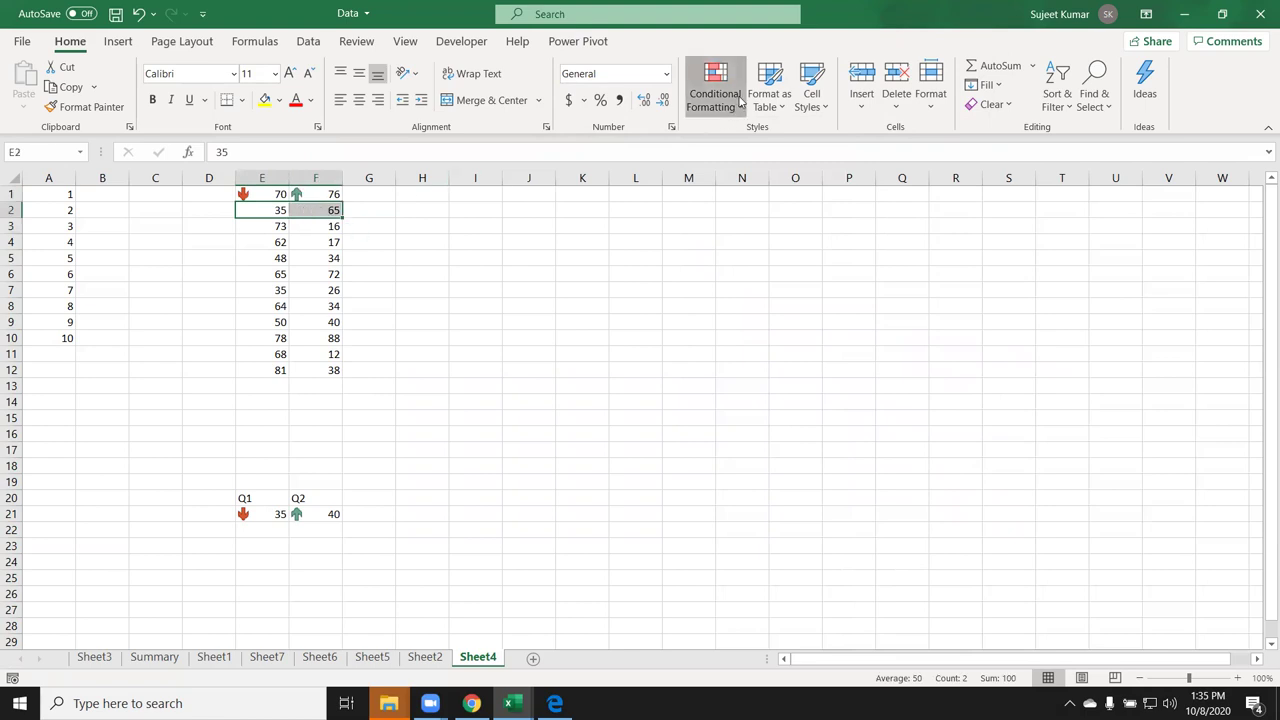
{"action": "mouse_move", "coordinate": [778, 234]}
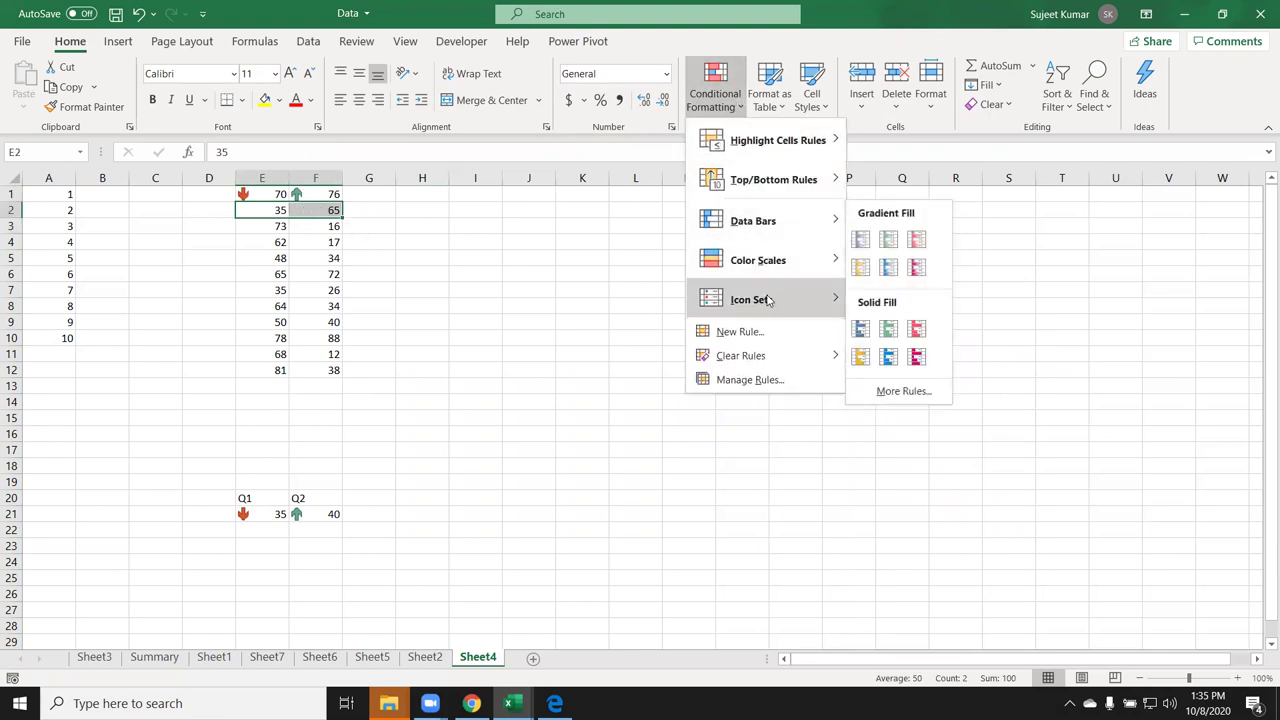
{"action": "mouse_move", "coordinate": [826, 299]}
{"action": "left_click", "coordinate": [856, 314]}
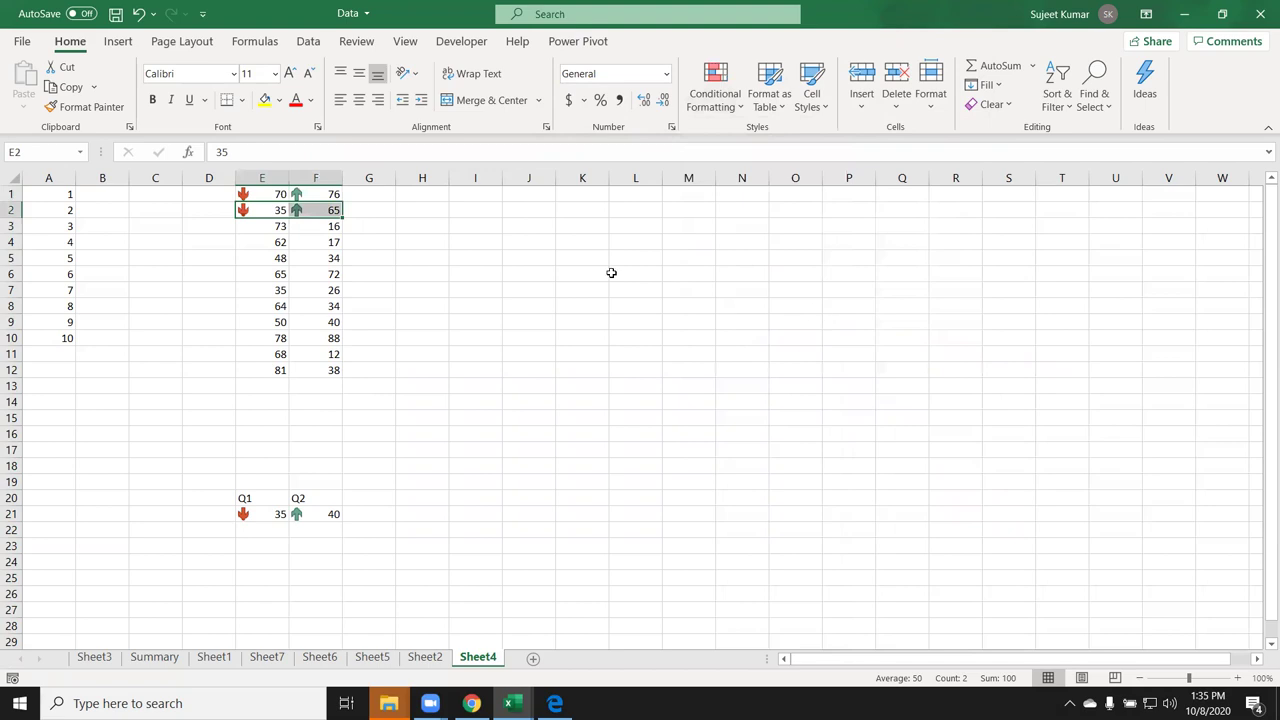
{"action": "left_click", "coordinate": [673, 127]}
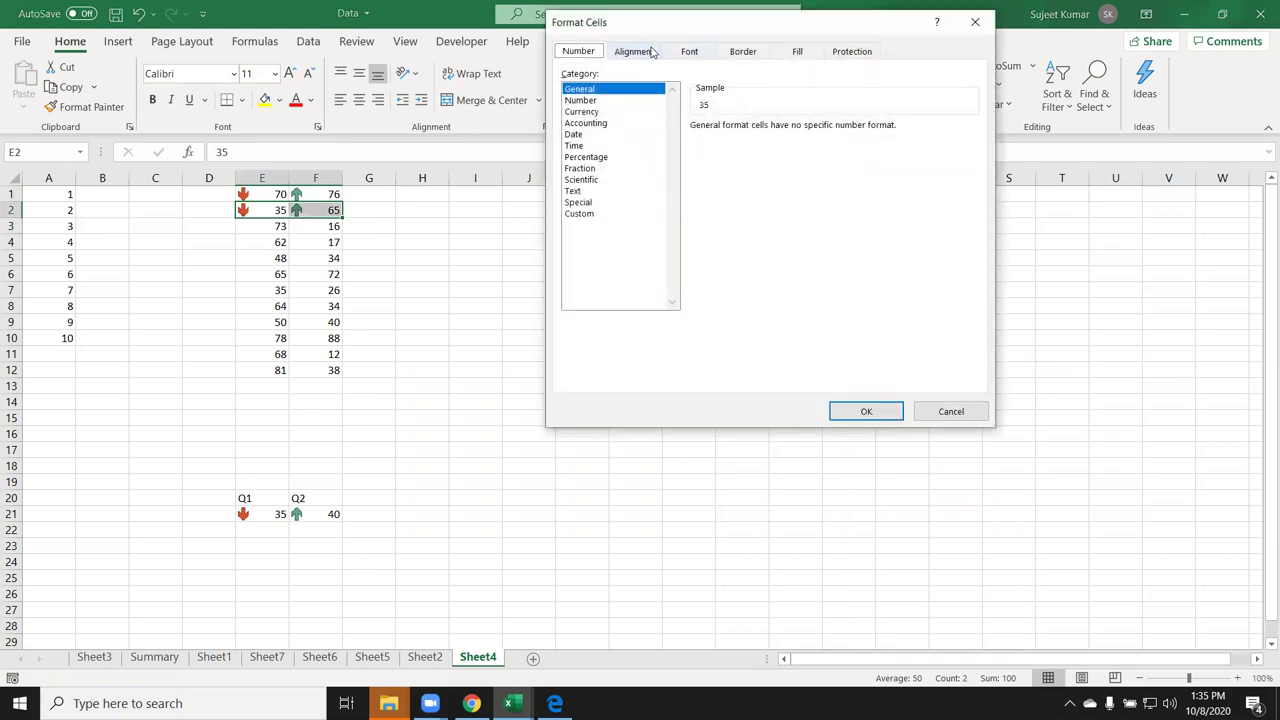
{"action": "key", "text": "Escape"}
{"action": "left_click", "coordinate": [715, 92]}
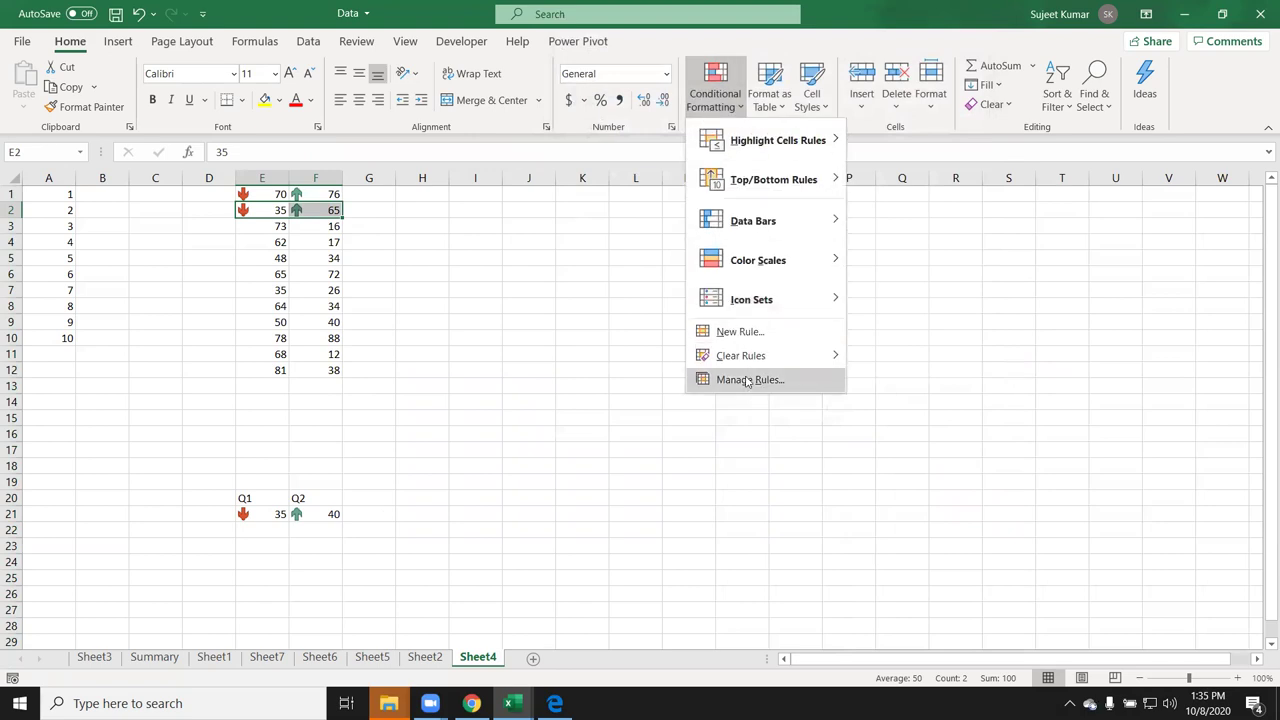
{"action": "left_click", "coordinate": [746, 380]}
{"action": "left_click", "coordinate": [617, 230]}
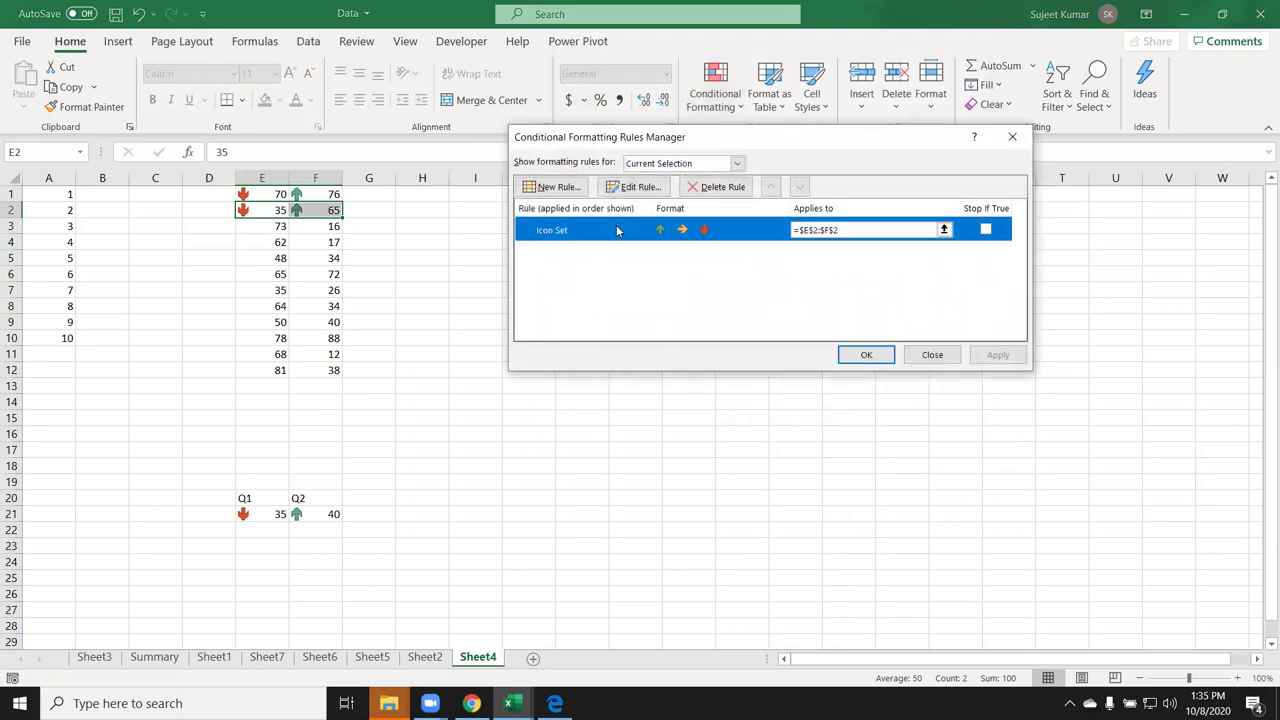
{"action": "double_click", "coordinate": [617, 230]}
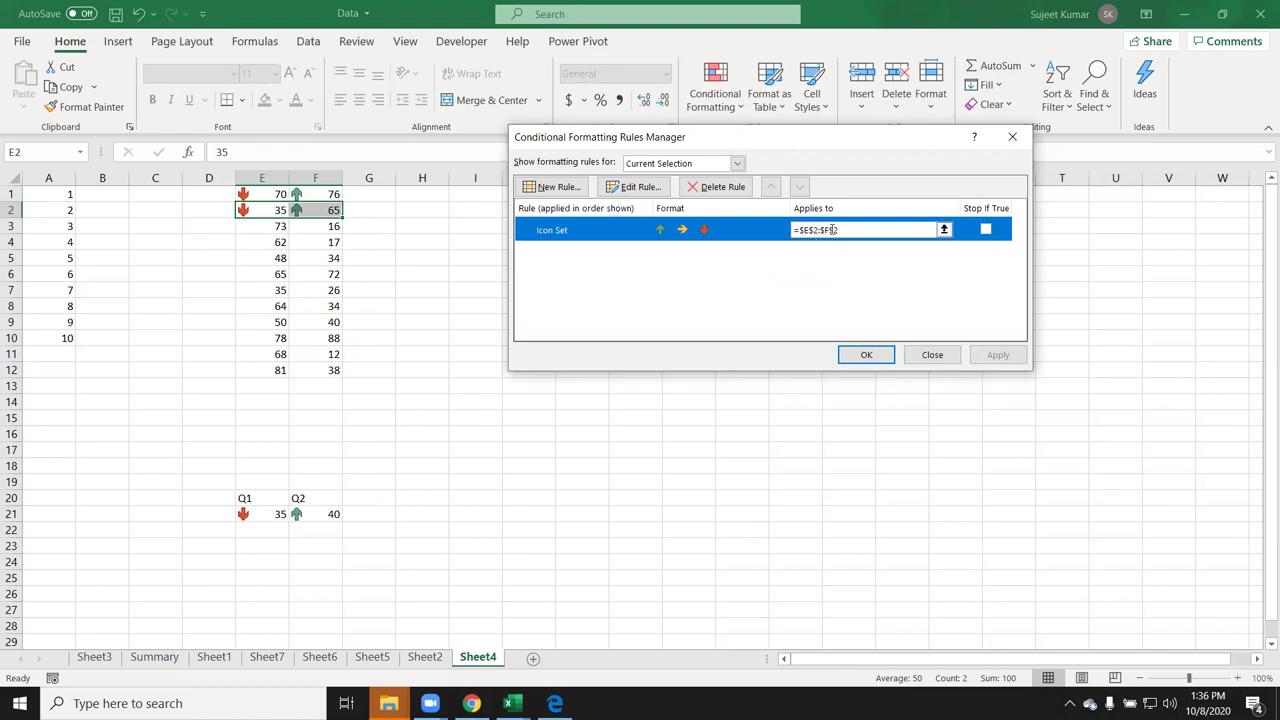
{"action": "left_click", "coordinate": [811, 231]}
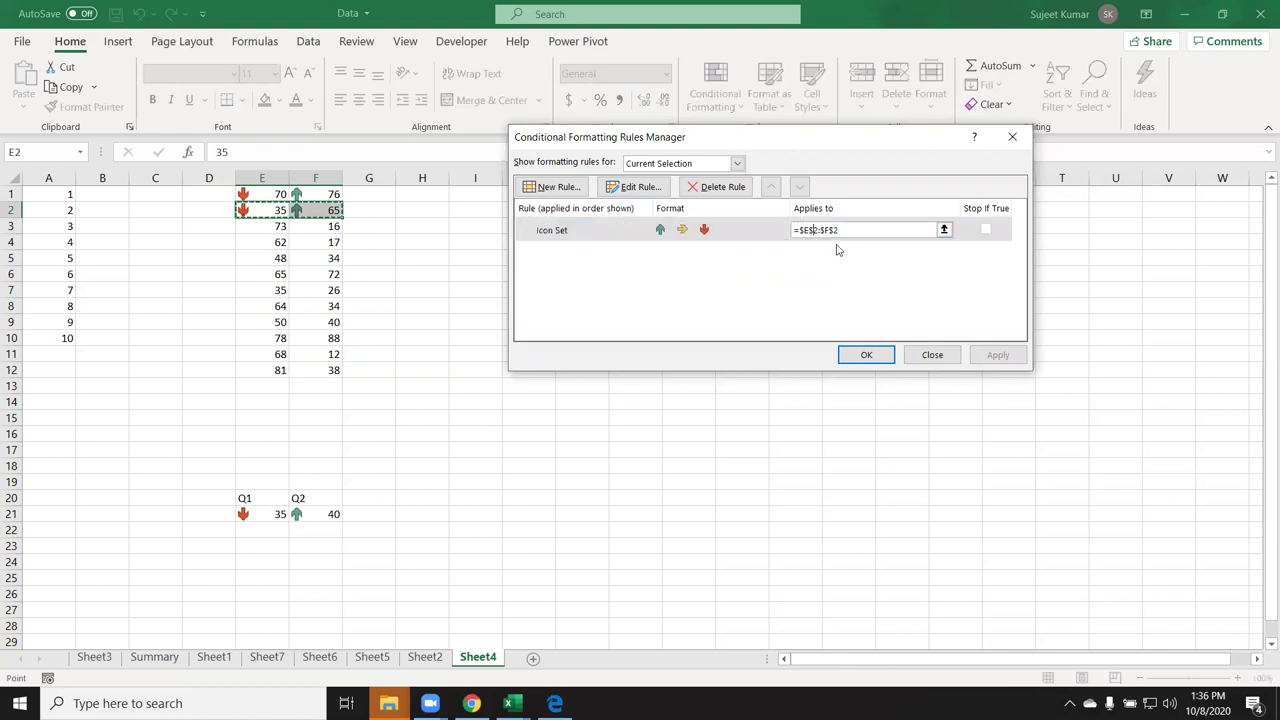
{"action": "key", "text": "BackSpace"}
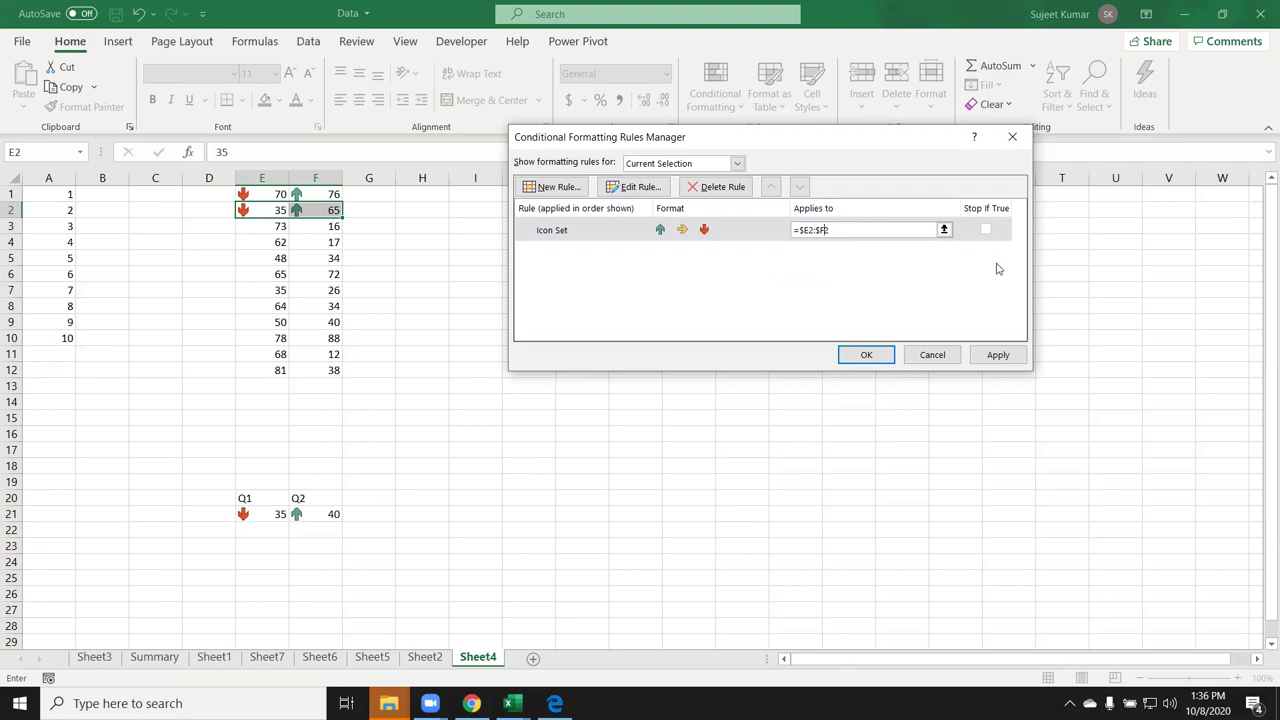
{"action": "left_click", "coordinate": [998, 356]}
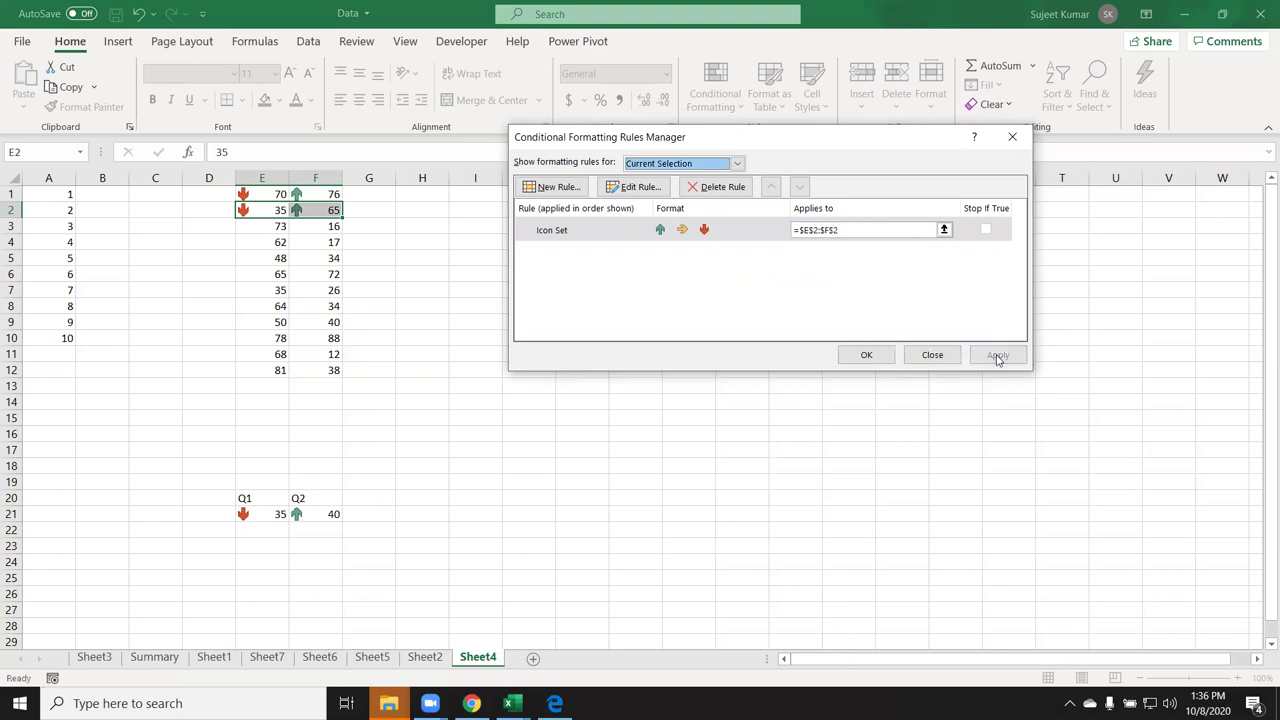
{"action": "left_click", "coordinate": [931, 356]}
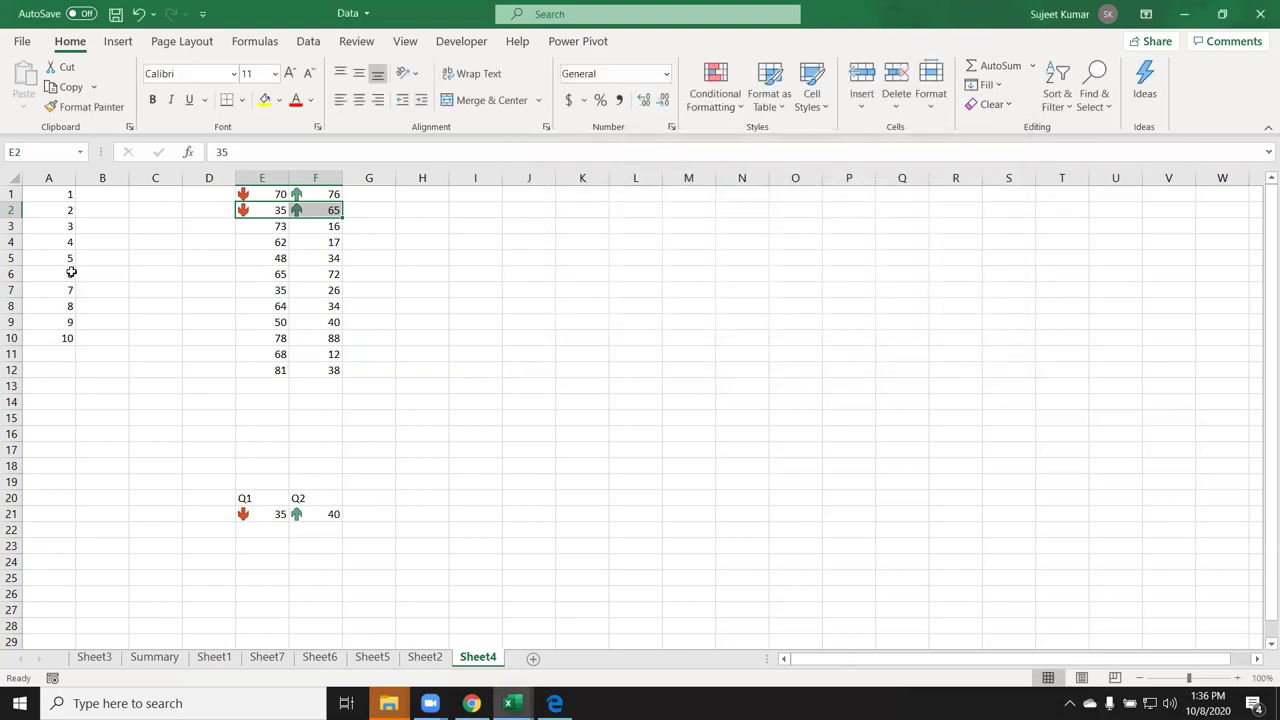
{"action": "left_click", "coordinate": [57, 215]}
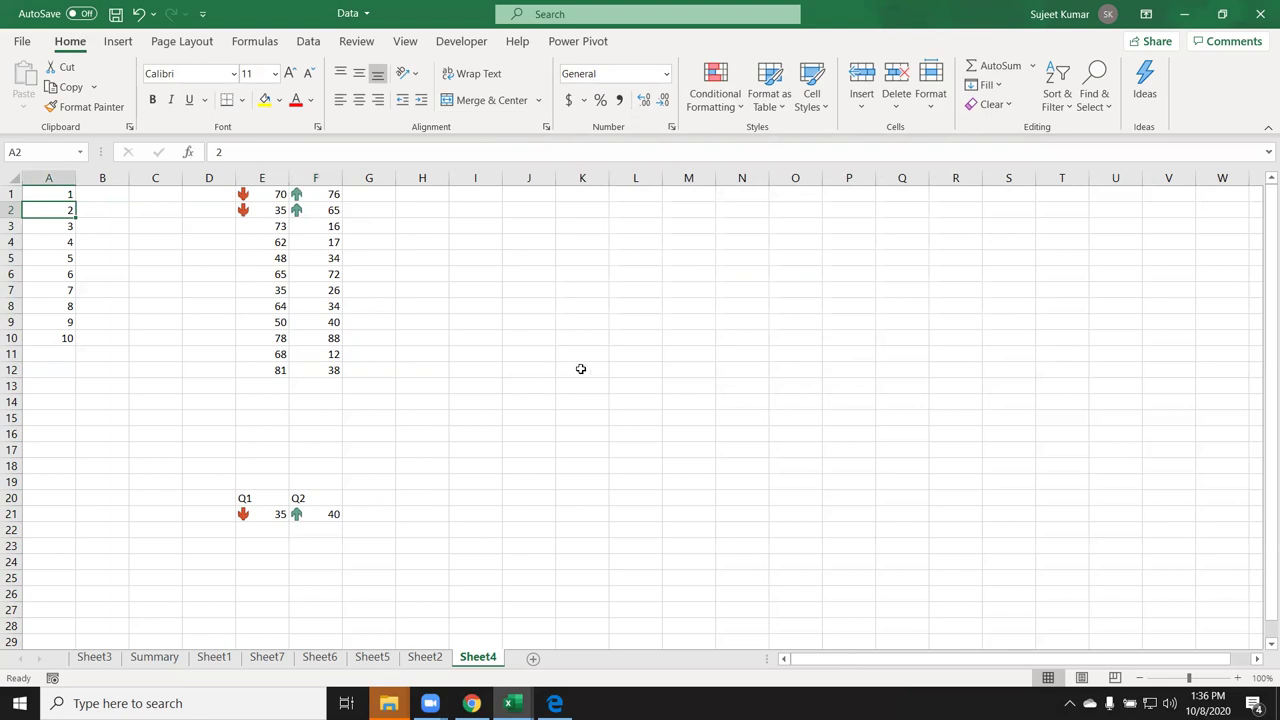
{"action": "left_click", "coordinate": [417, 272]}
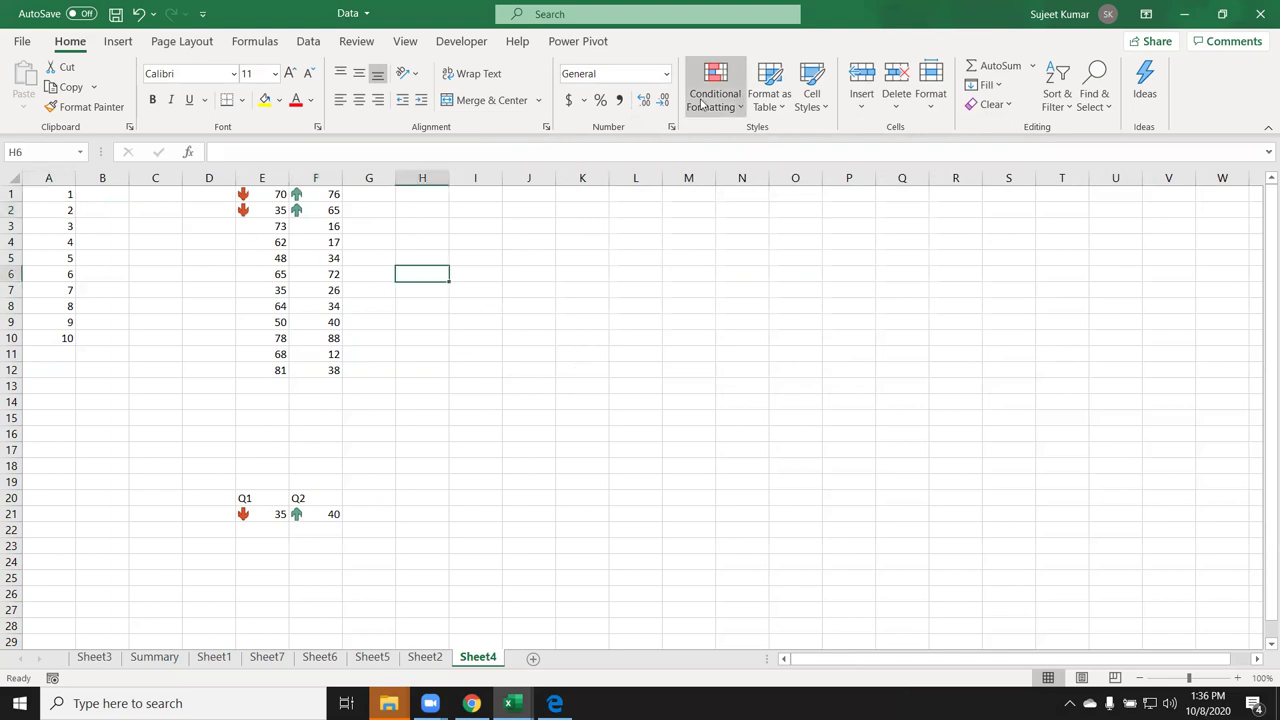
{"action": "left_click", "coordinate": [703, 103]}
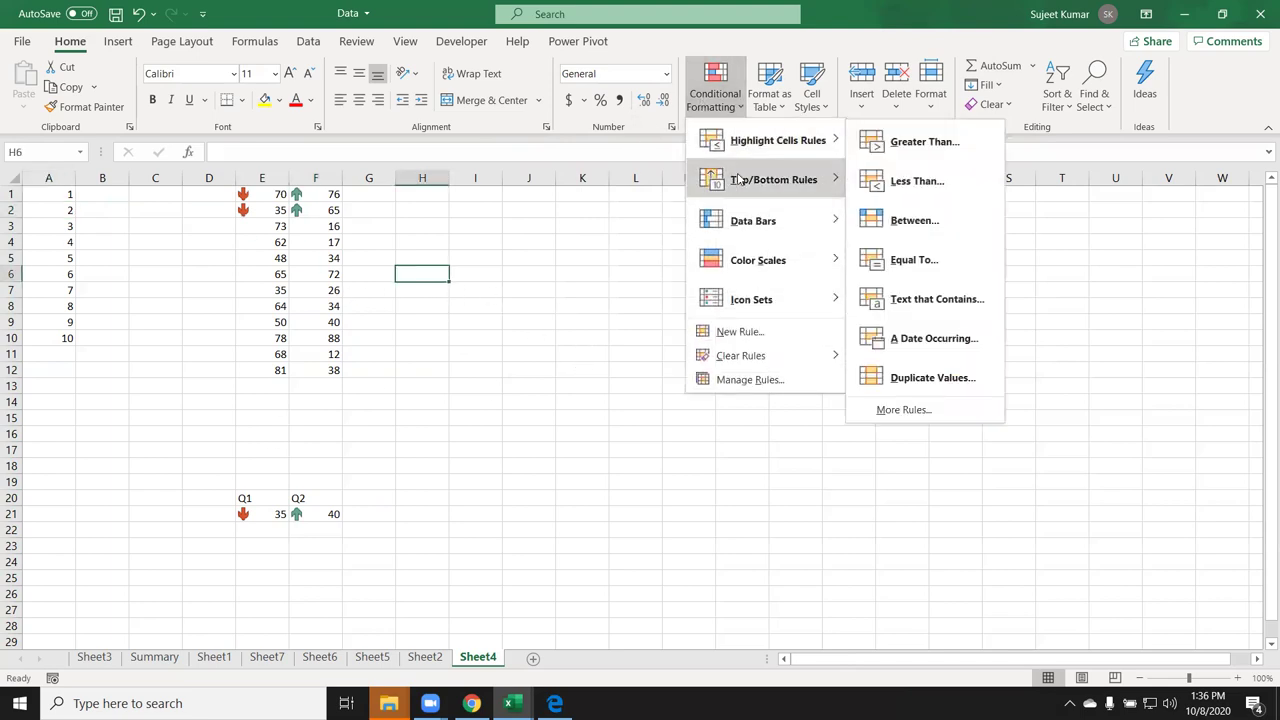
{"action": "mouse_move", "coordinate": [739, 180]}
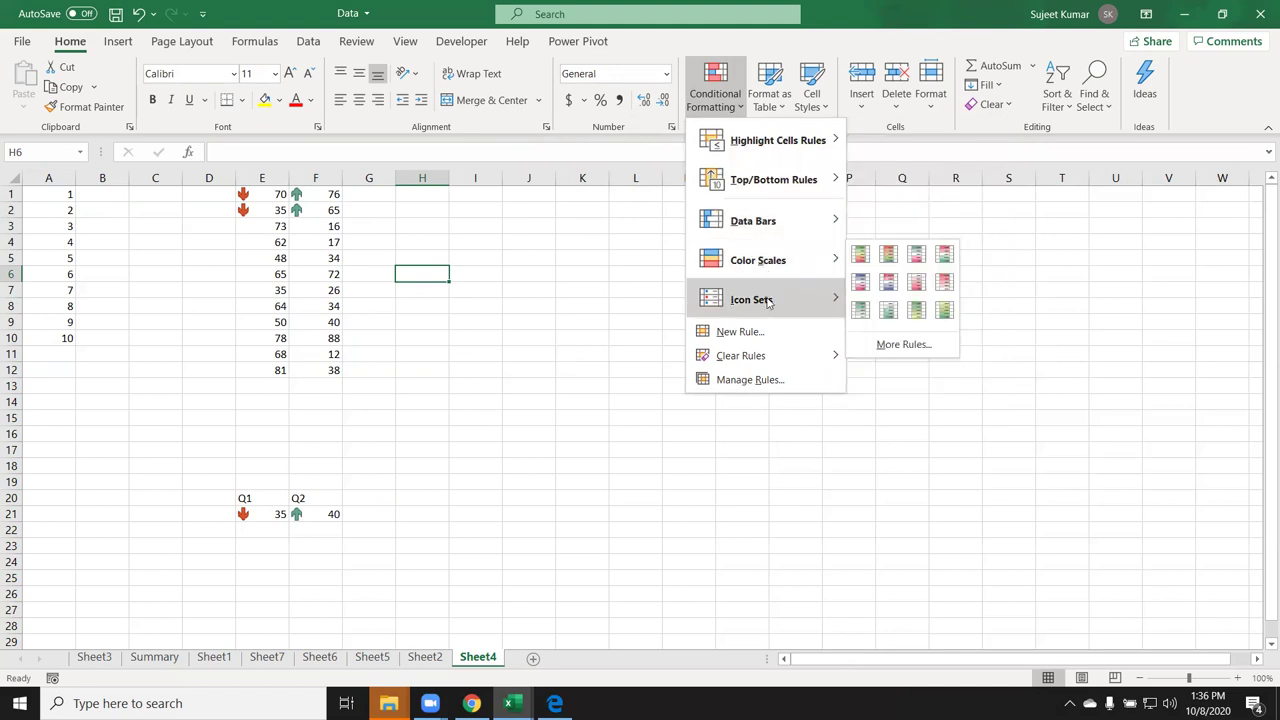
{"action": "mouse_move", "coordinate": [769, 312]}
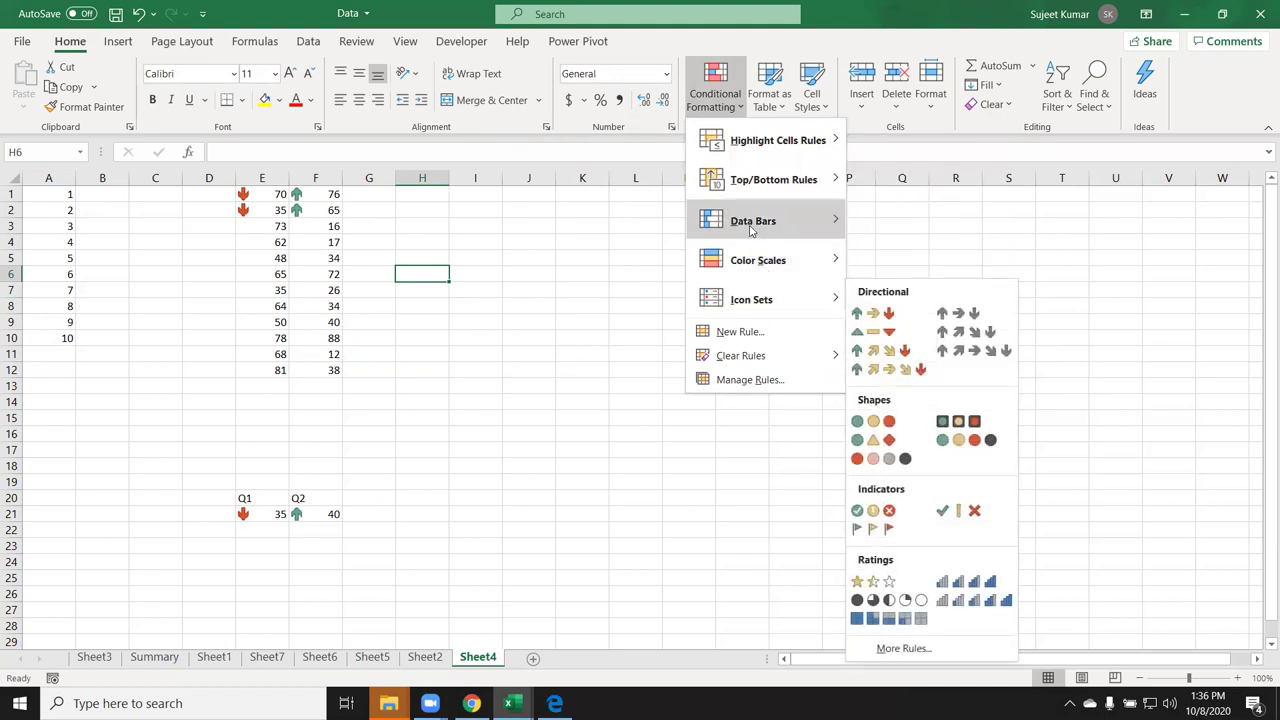
{"action": "mouse_move", "coordinate": [835, 137]}
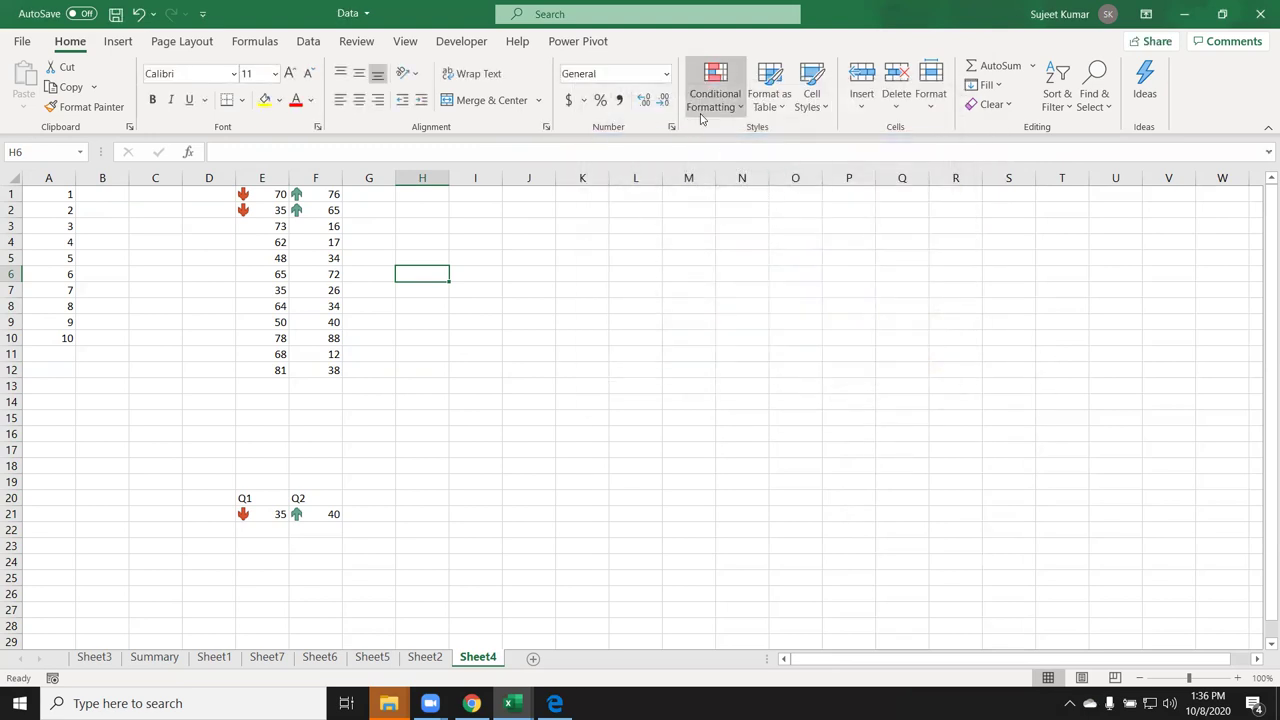
{"action": "left_click", "coordinate": [701, 119]}
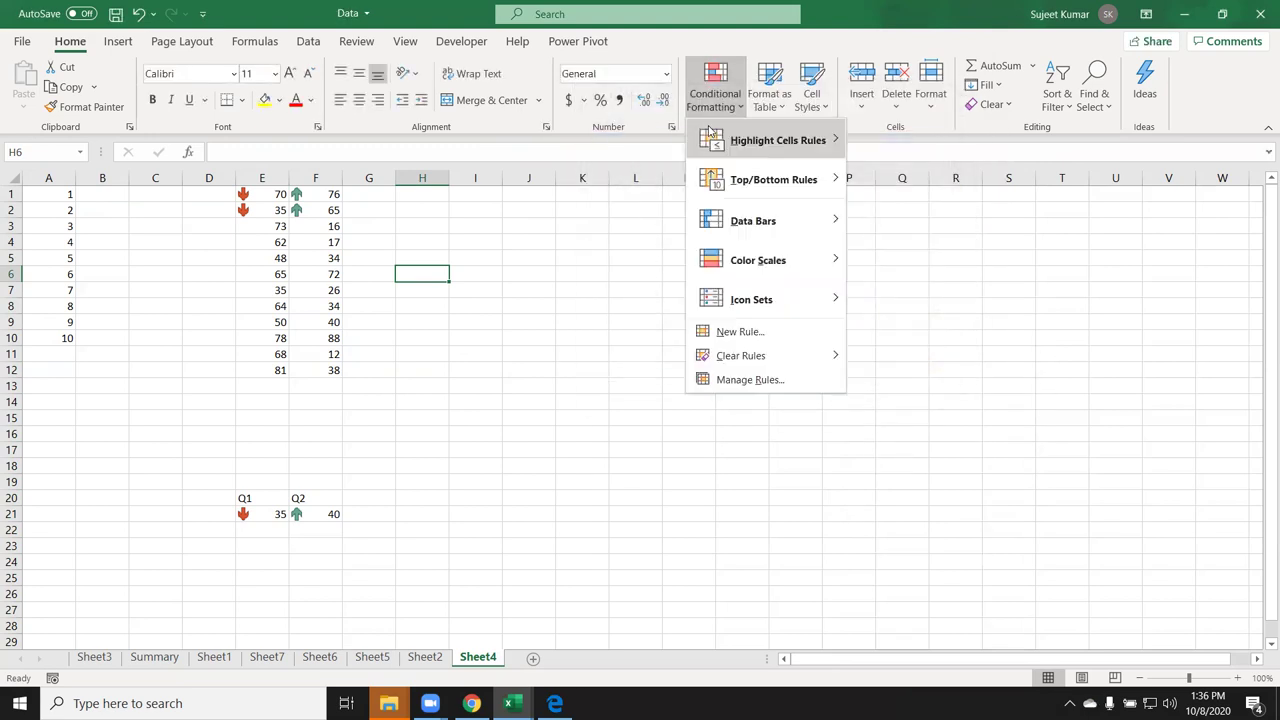
{"action": "mouse_move", "coordinate": [757, 141]}
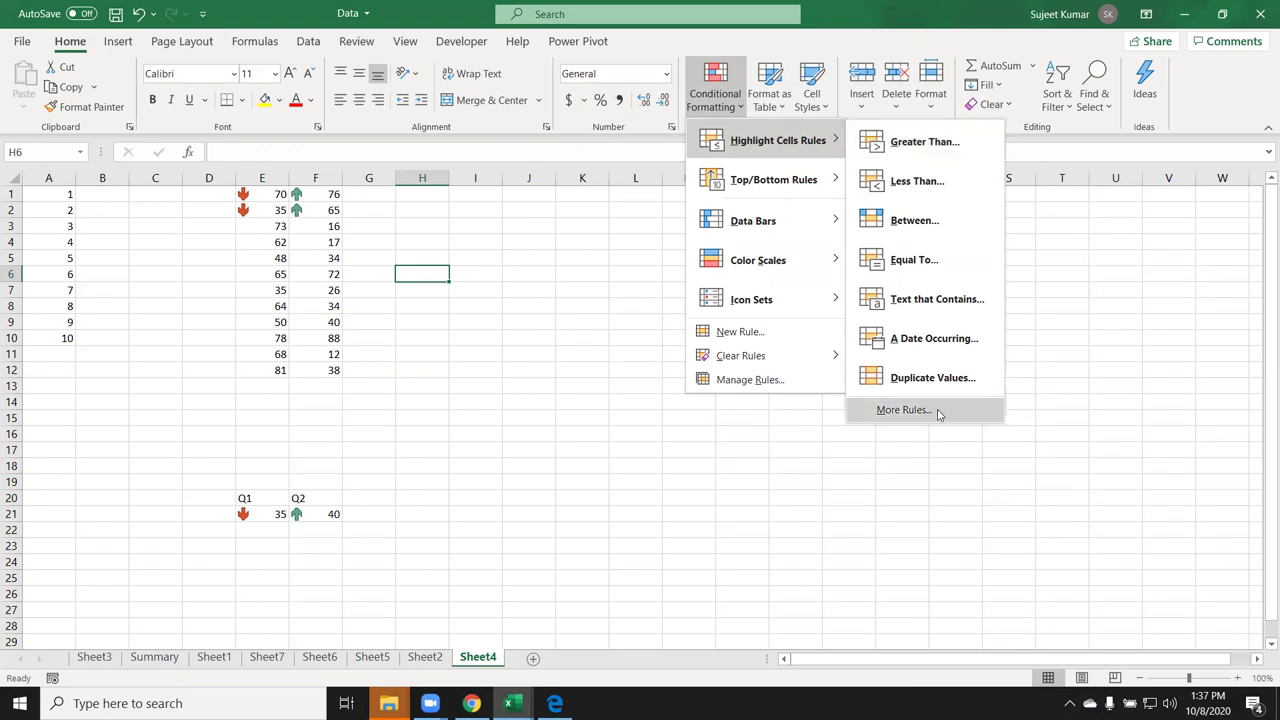
{"action": "left_click", "coordinate": [903, 409]}
{"action": "left_click", "coordinate": [686, 303]}
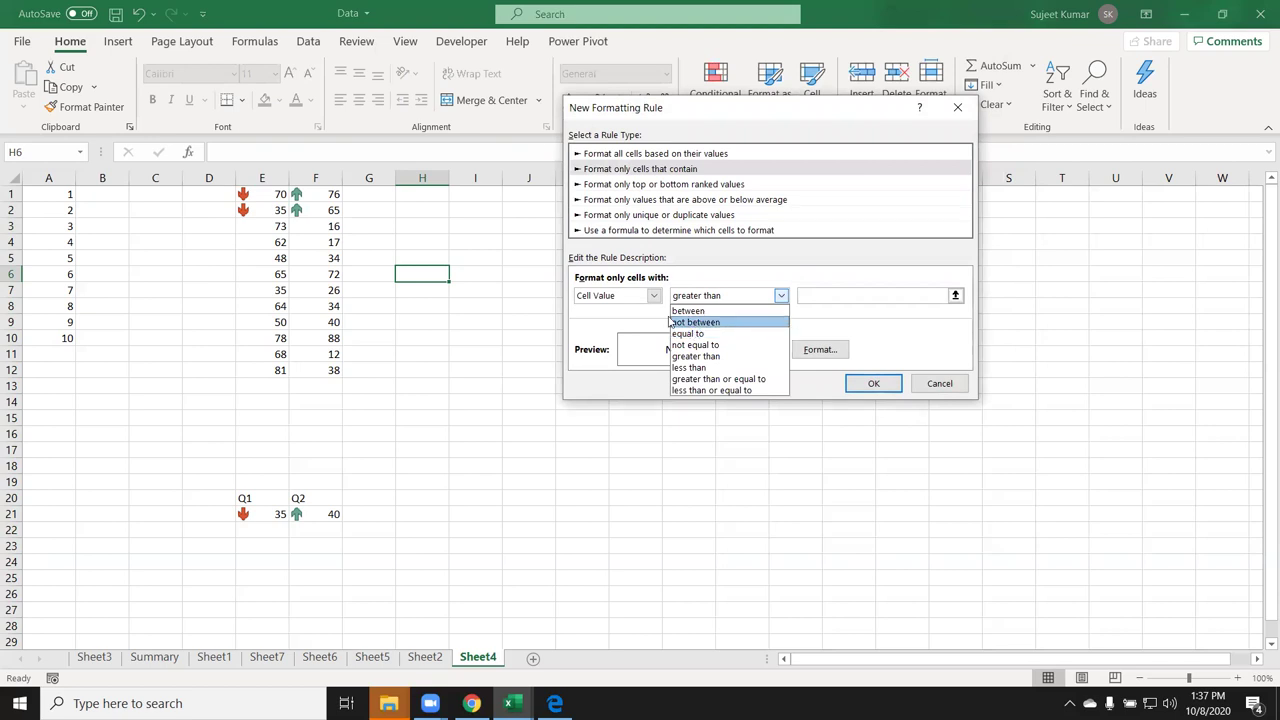
{"action": "left_click", "coordinate": [641, 300]}
{"action": "left_click", "coordinate": [641, 300]}
{"action": "left_click", "coordinate": [643, 308]}
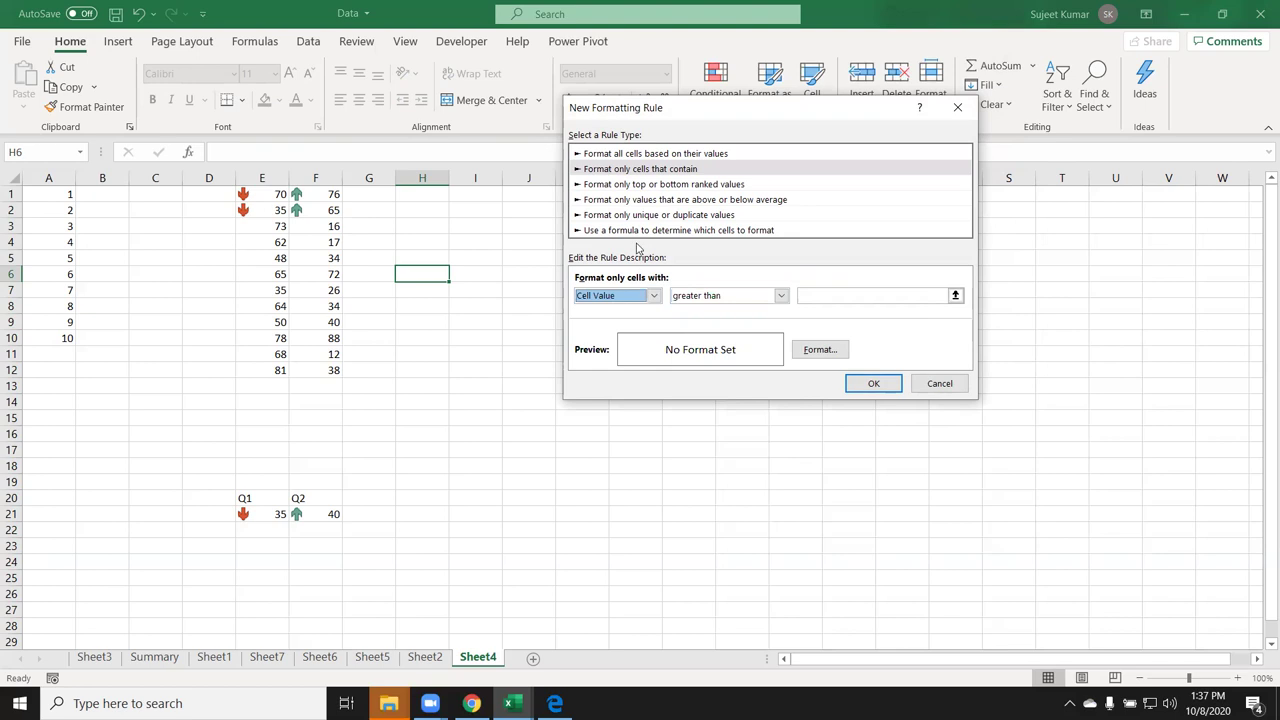
{"action": "left_click", "coordinate": [957, 108]}
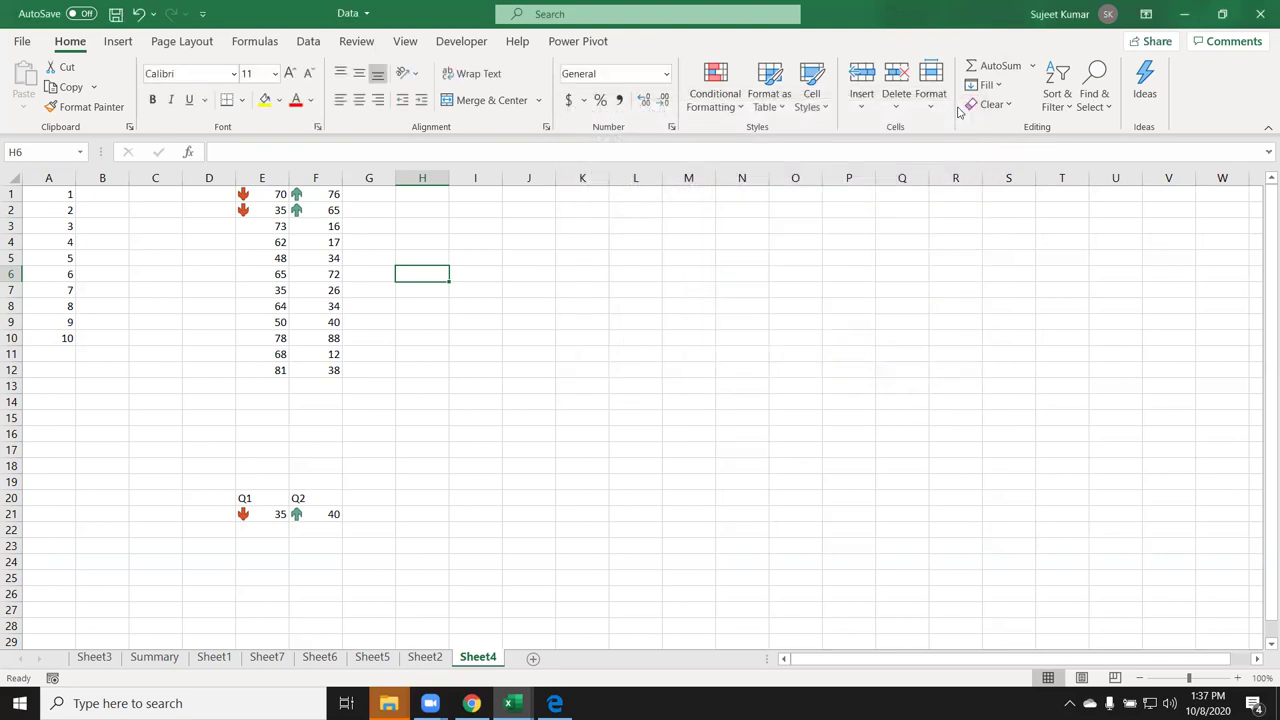
Step: Browse the Conditional Formatting menu to display the Icon Sets and Color Scales presets
{"action": "left_click", "coordinate": [715, 90]}
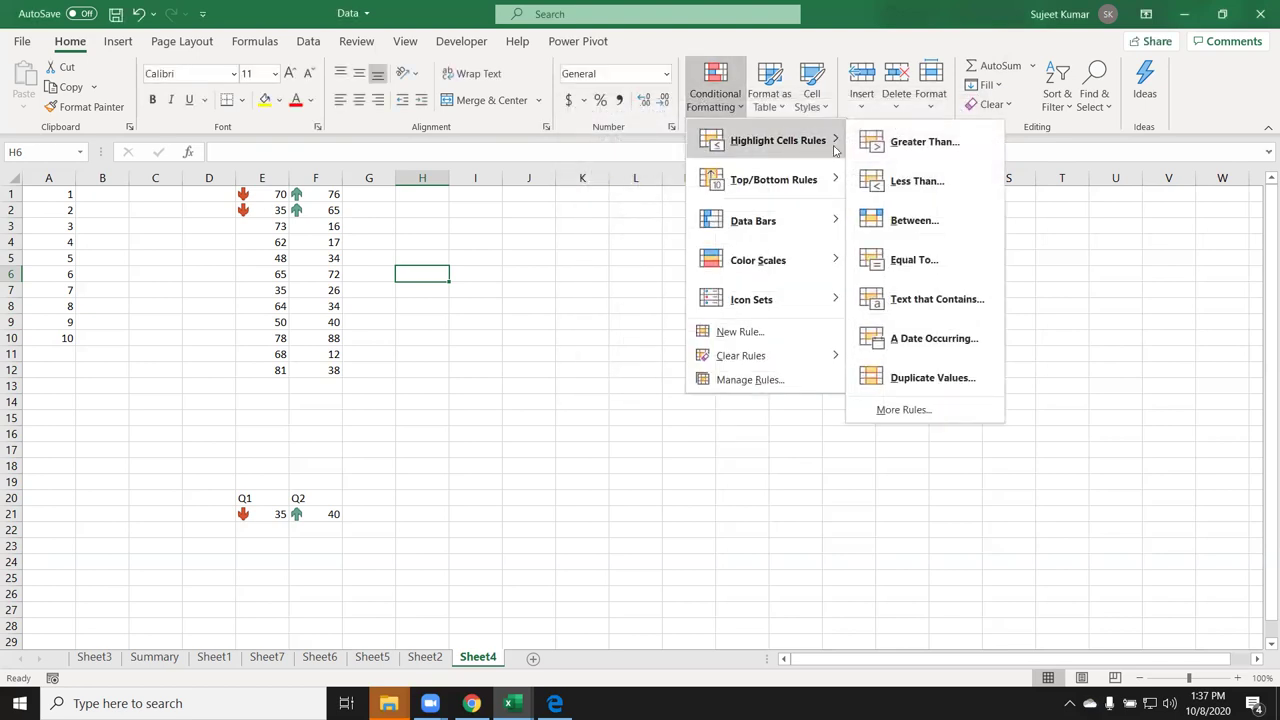
{"action": "mouse_move", "coordinate": [790, 300]}
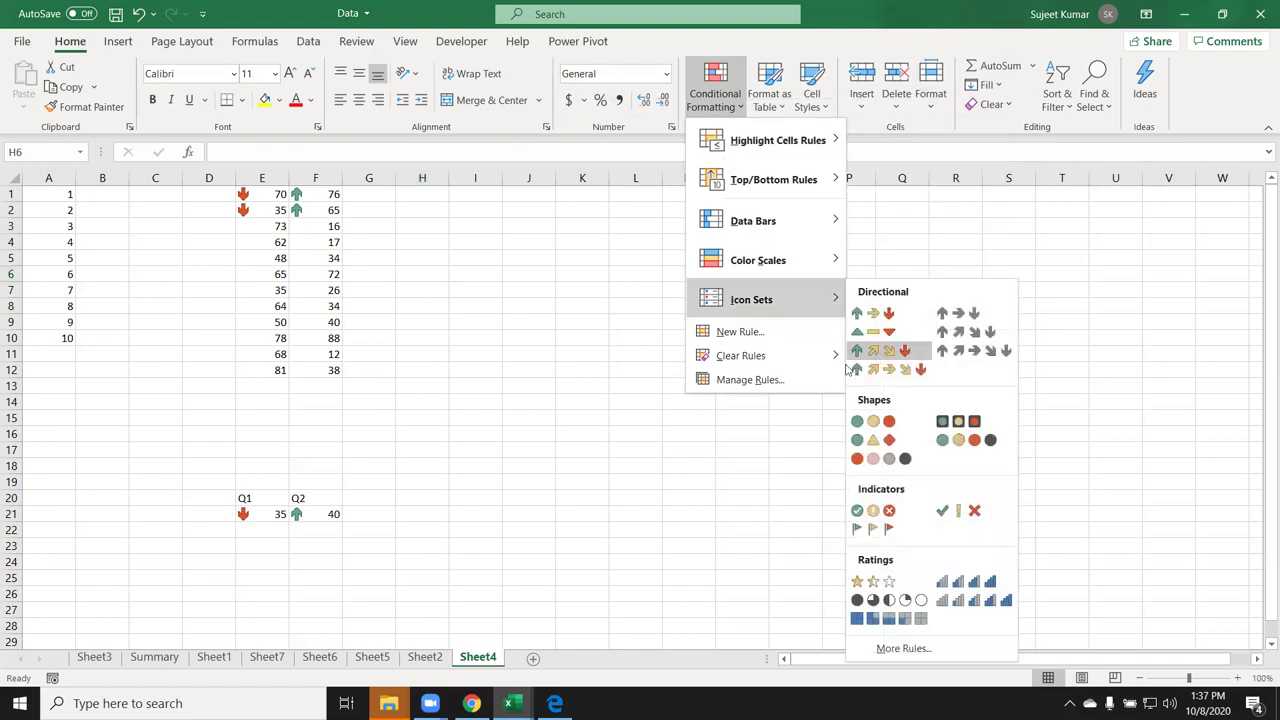
{"action": "mouse_move", "coordinate": [802, 258]}
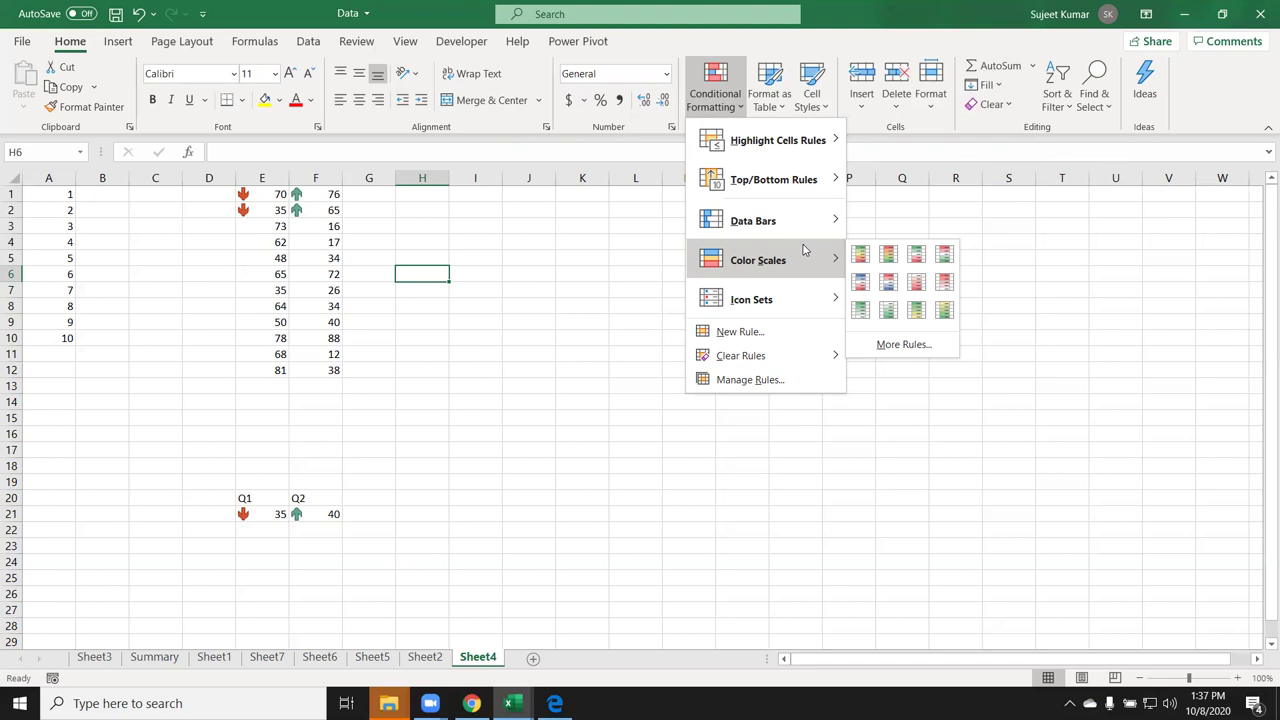
Step: Hide Excel with Windows+D to reveal the training-institute desktop
{"action": "key", "text": "super+d"}
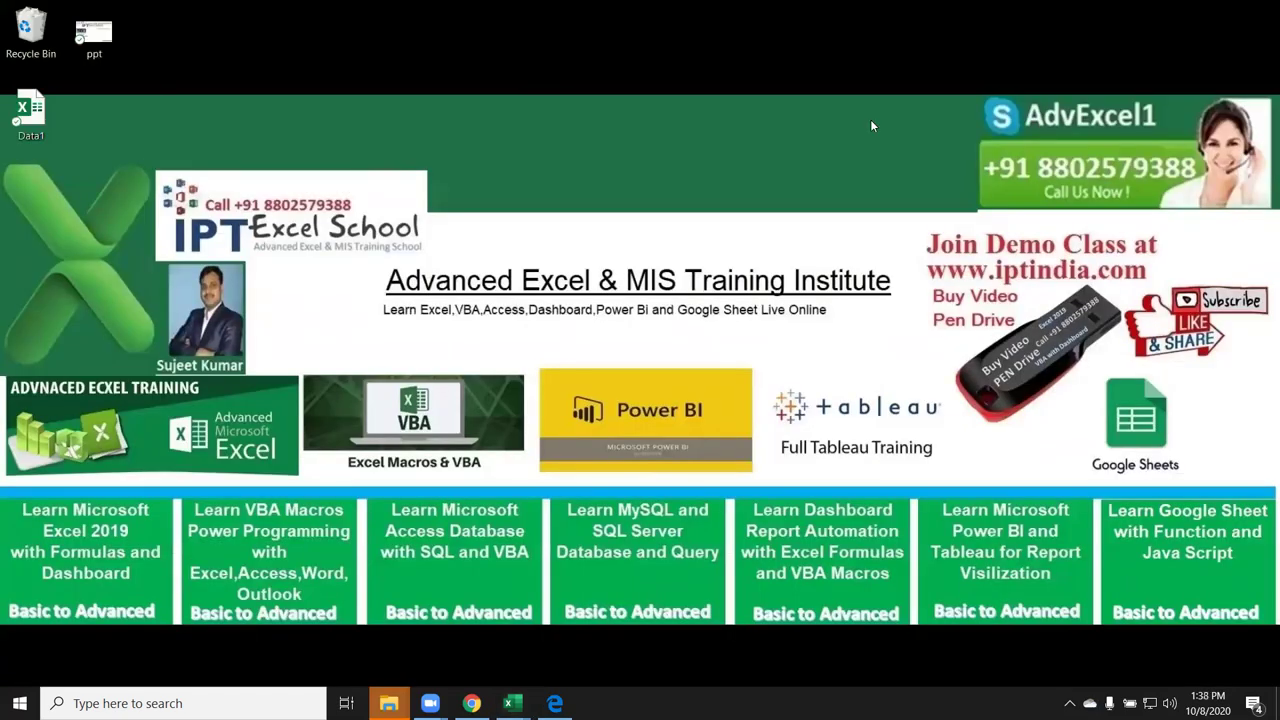